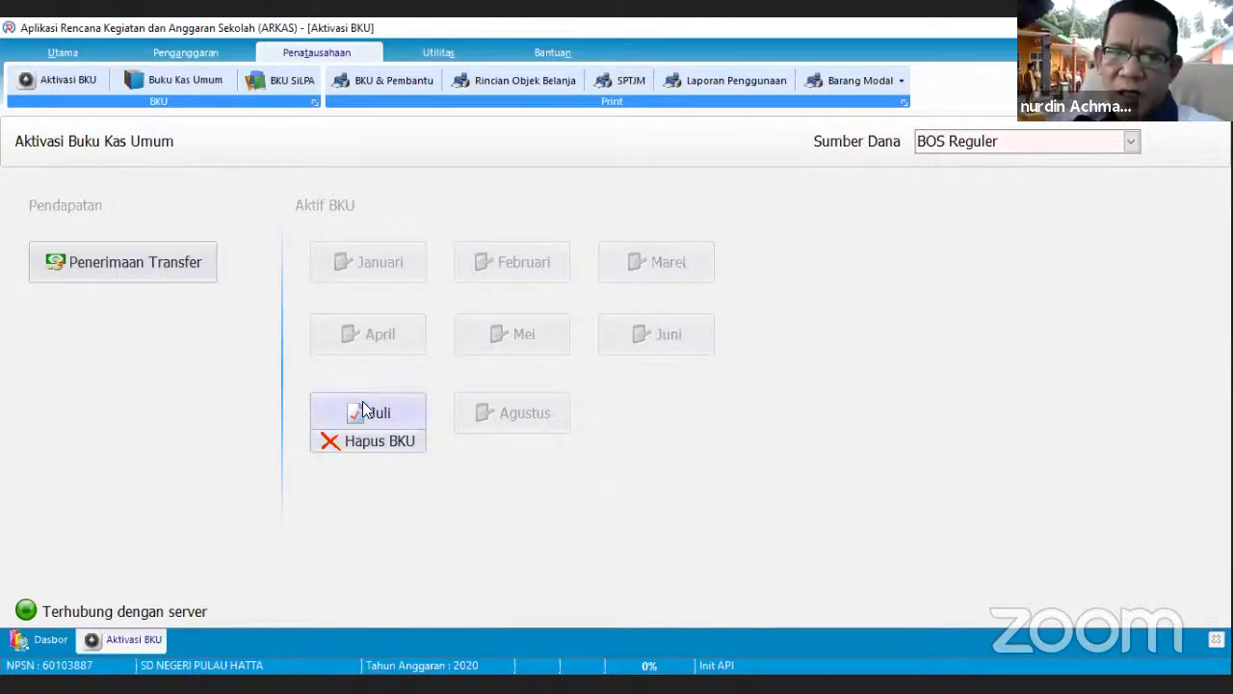
- Print the Buku Kas Umum report with BOS Reguler ticked and Bulan set to Maret
left_click(395, 81)
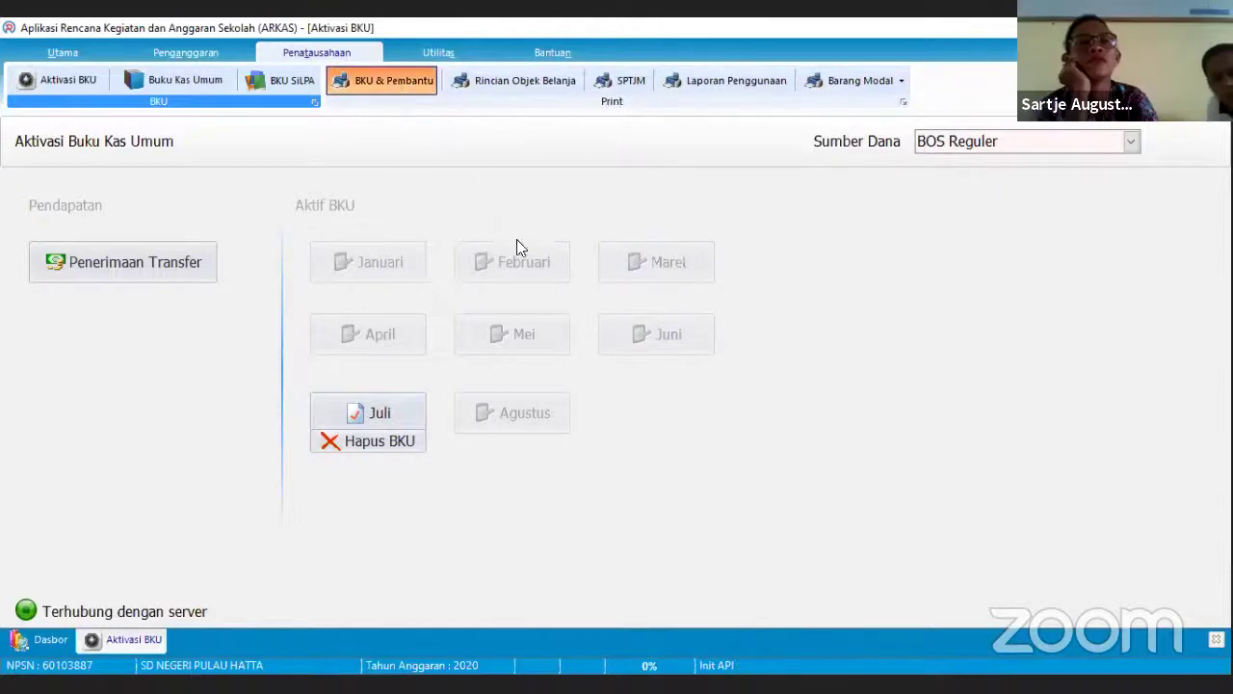
left_click(525, 248)
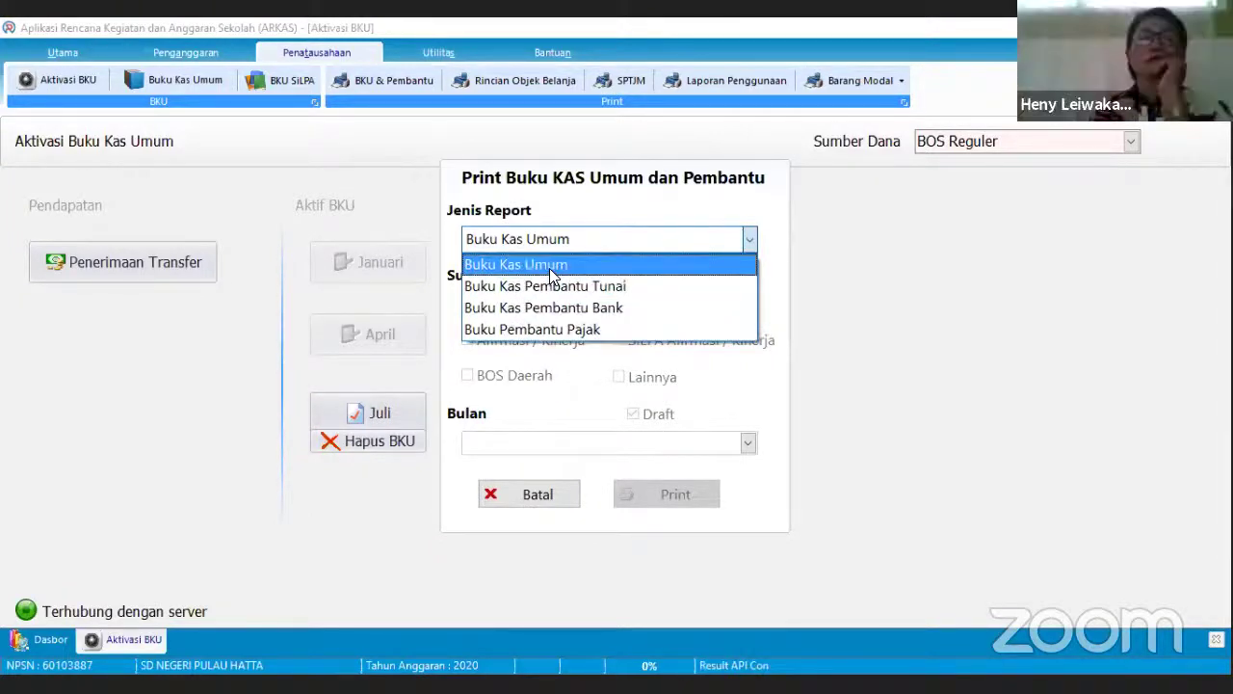
left_click(552, 265)
left_click(529, 308)
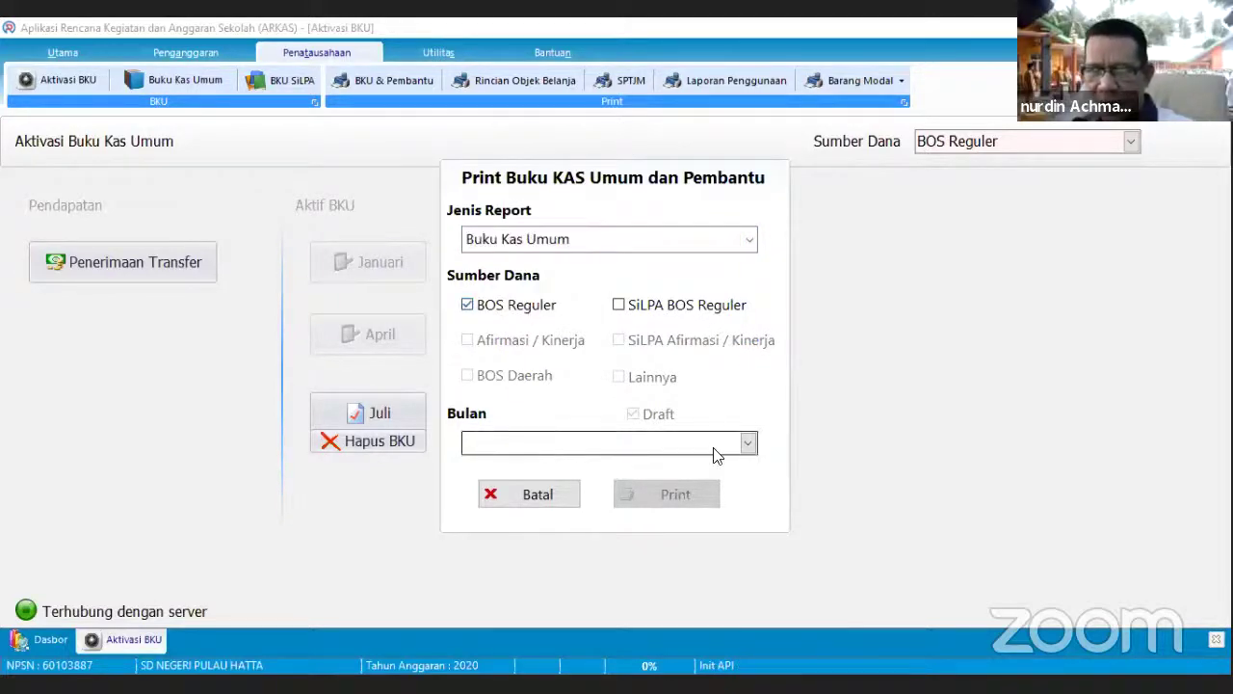
left_click(747, 444)
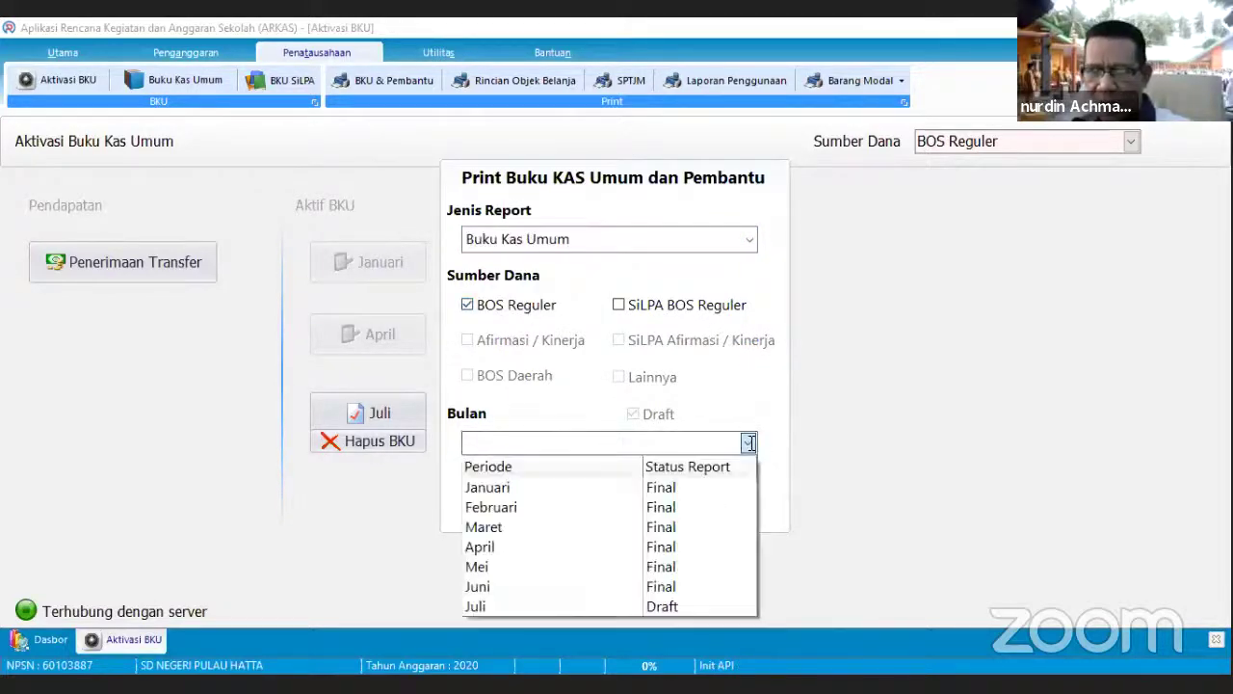
left_click(597, 540)
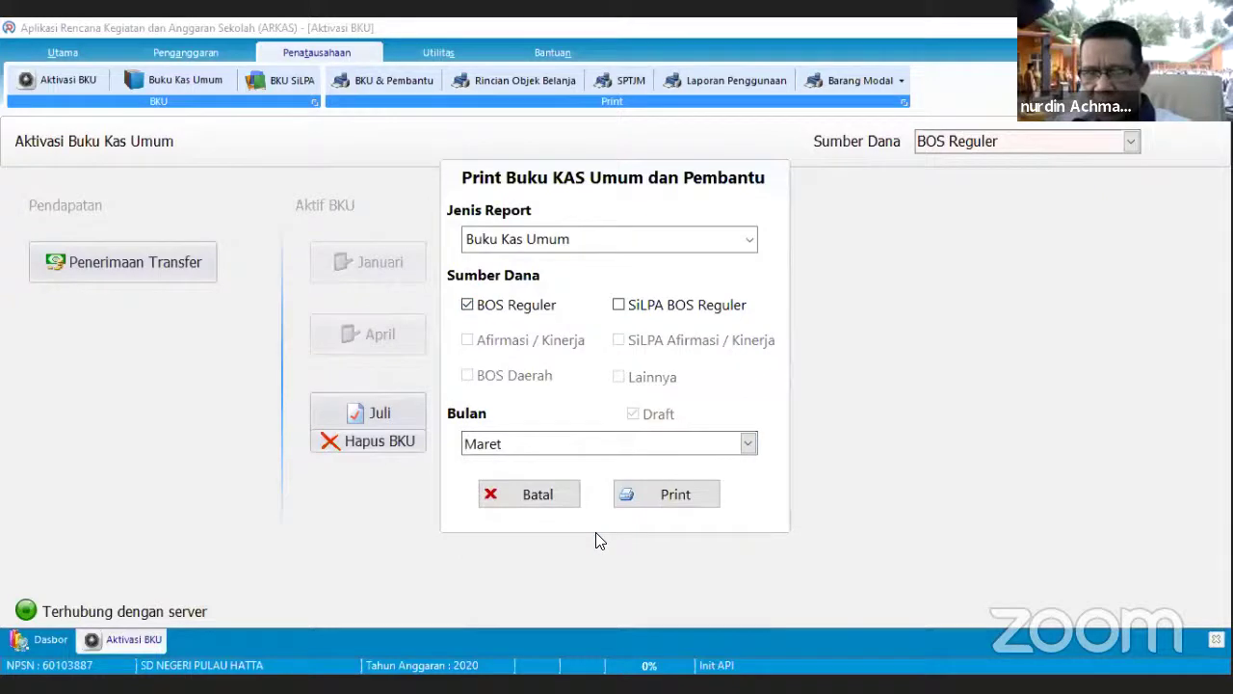
left_click(643, 506)
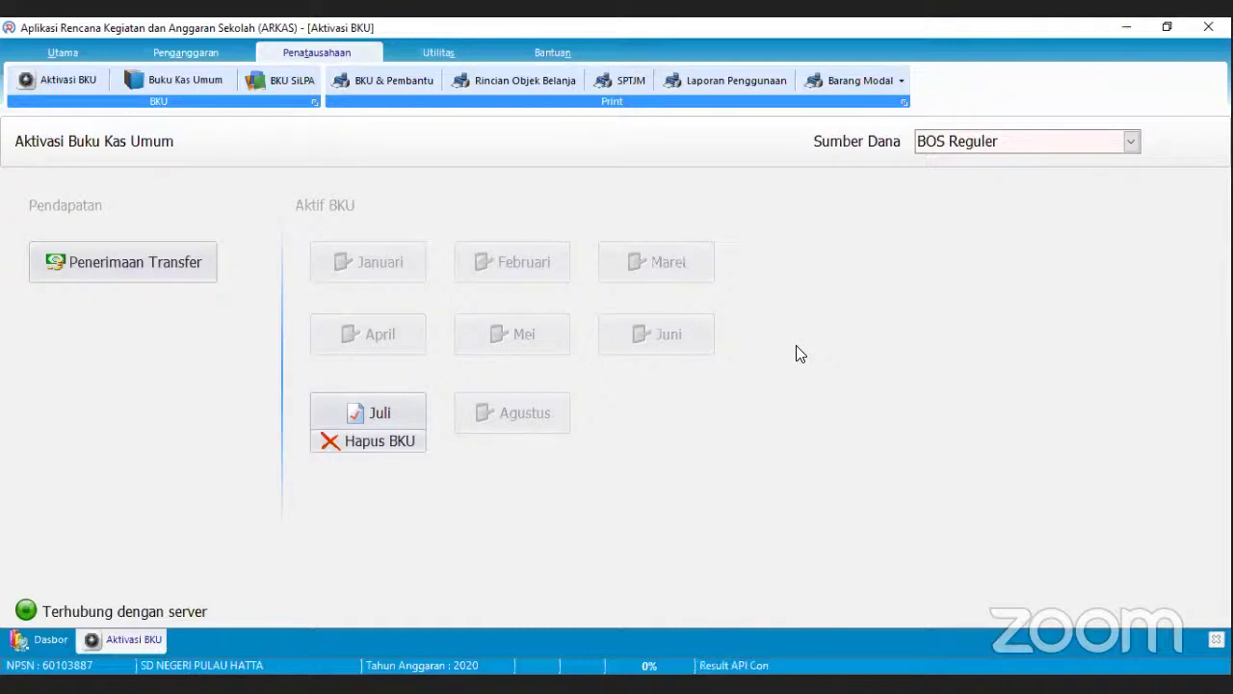
left_click(656, 262)
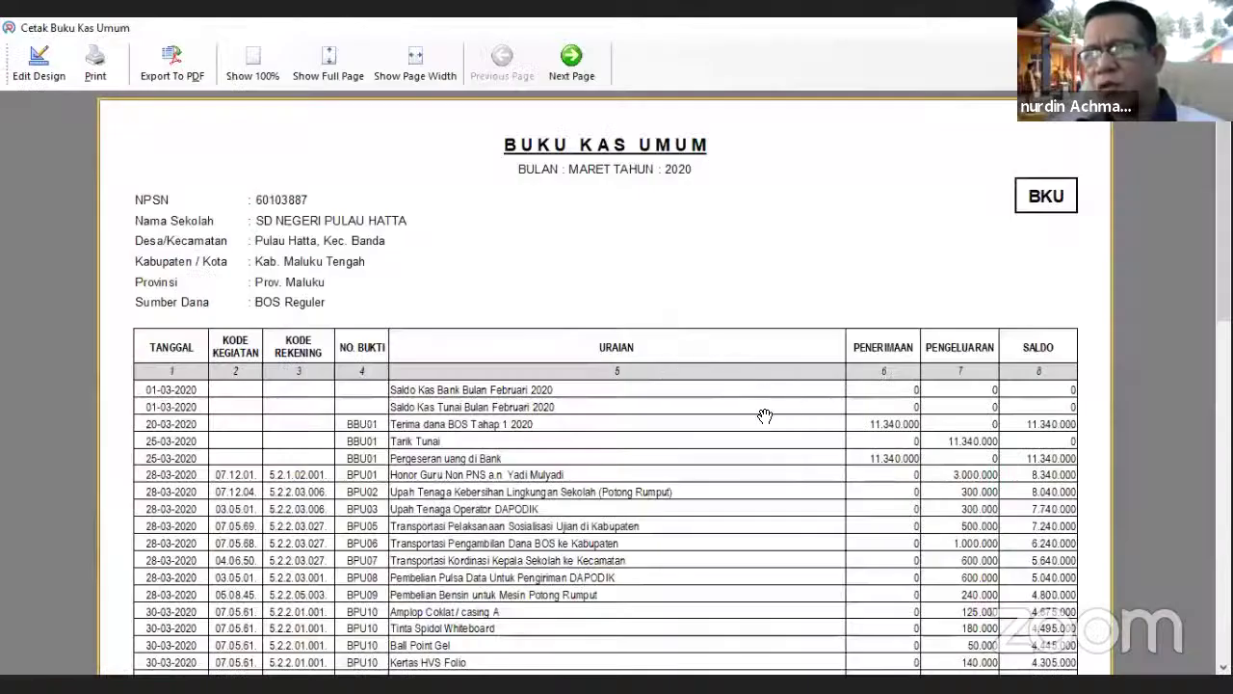
scroll(750, 365, "down", 3)
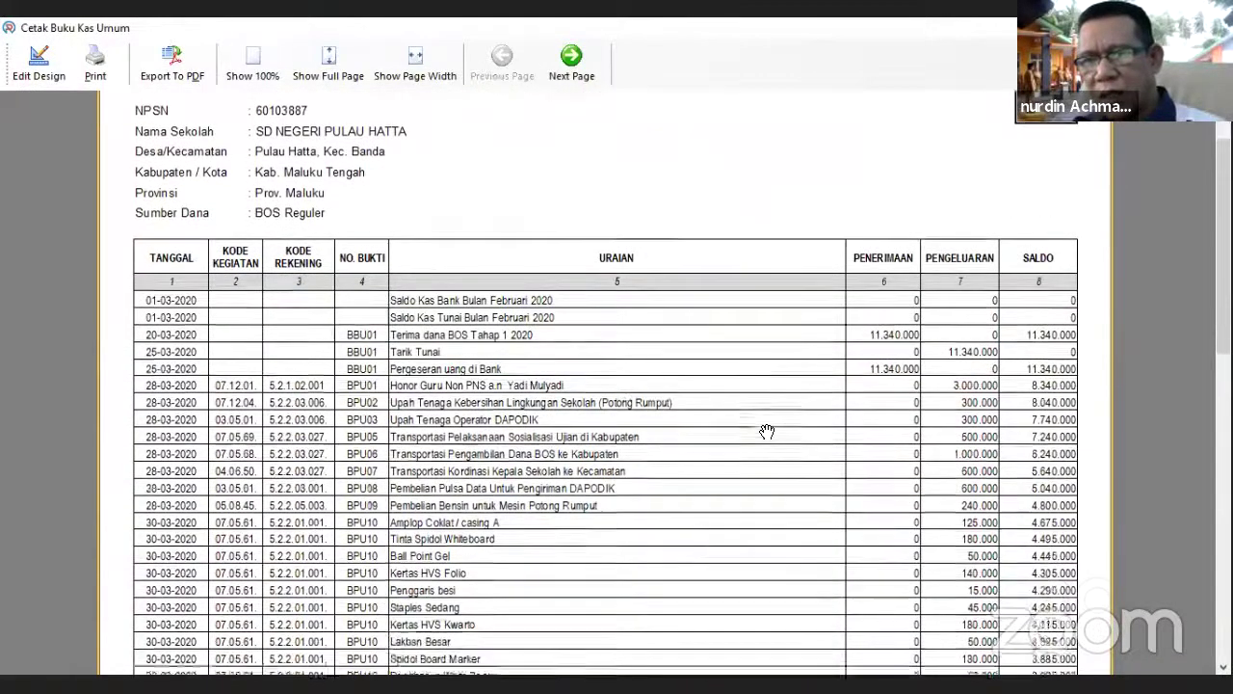
scroll(744, 327, "down", 5)
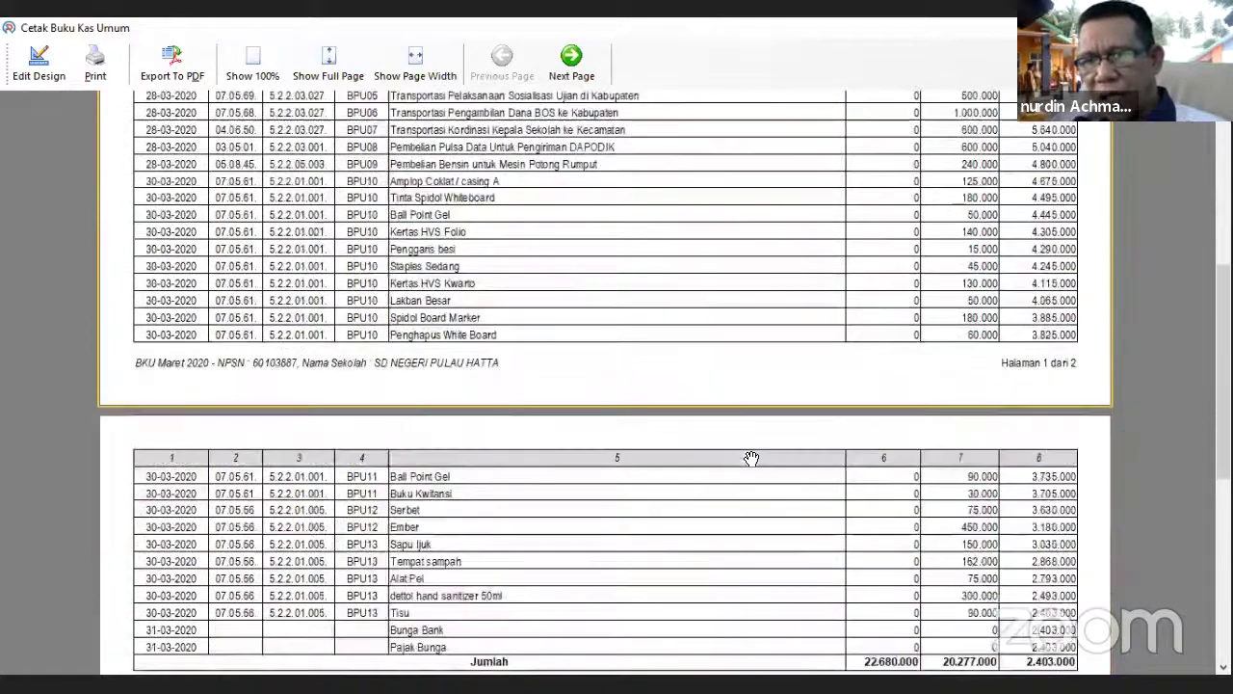
scroll(732, 267, "down", 5)
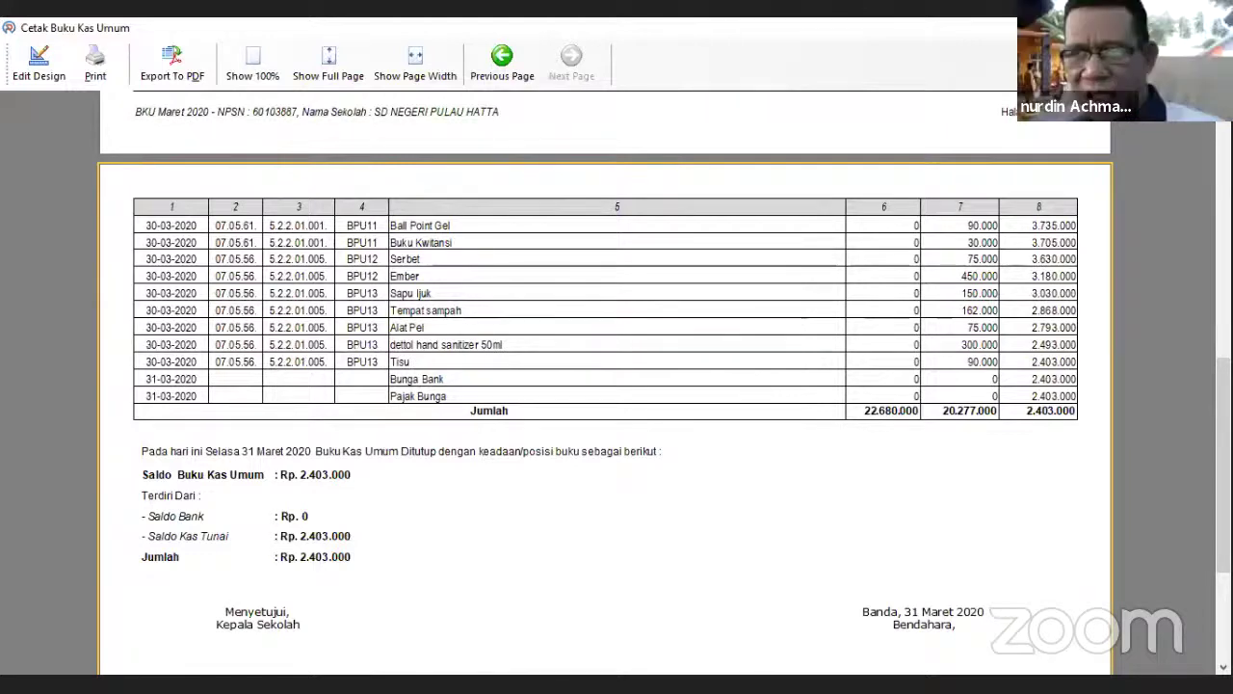
scroll(649, 486, "up", 4)
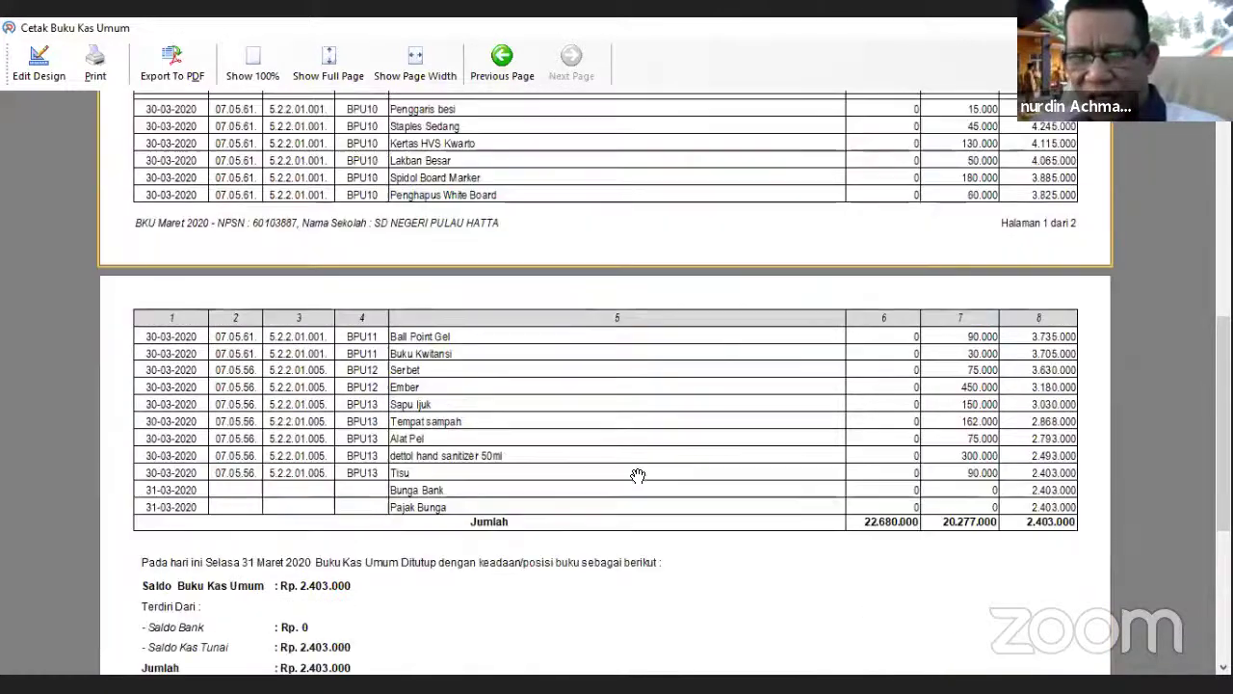
scroll(591, 344, "up", 1)
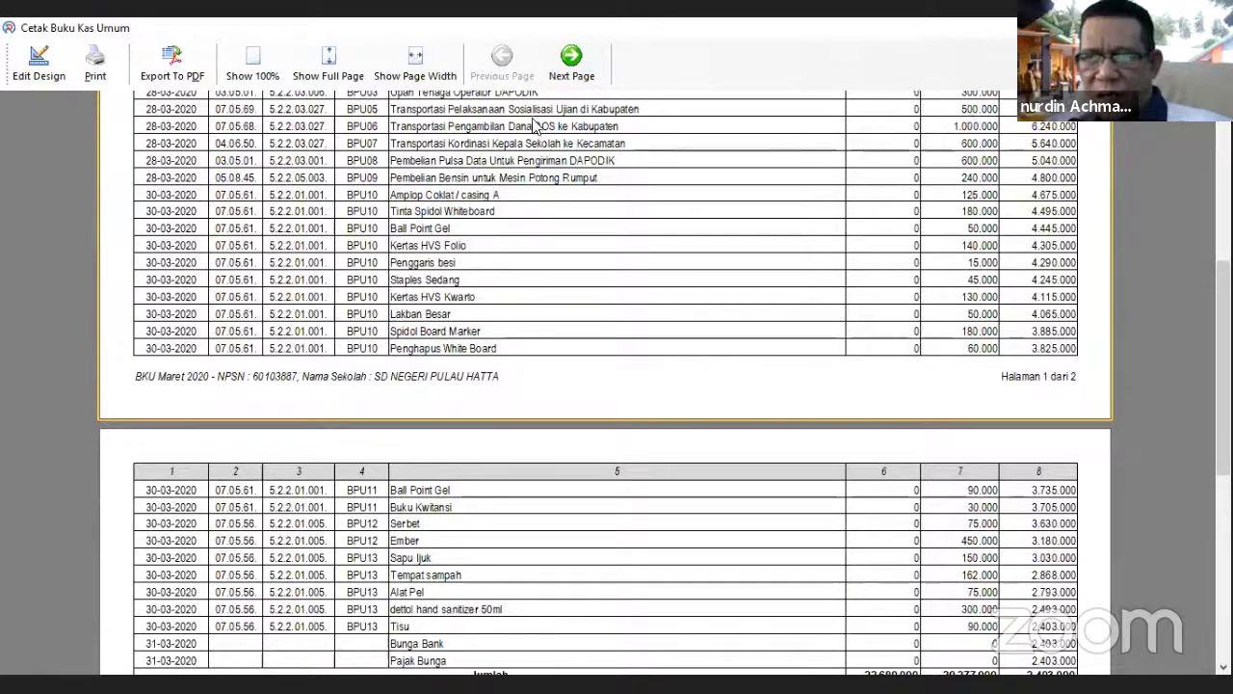
key("Escape")
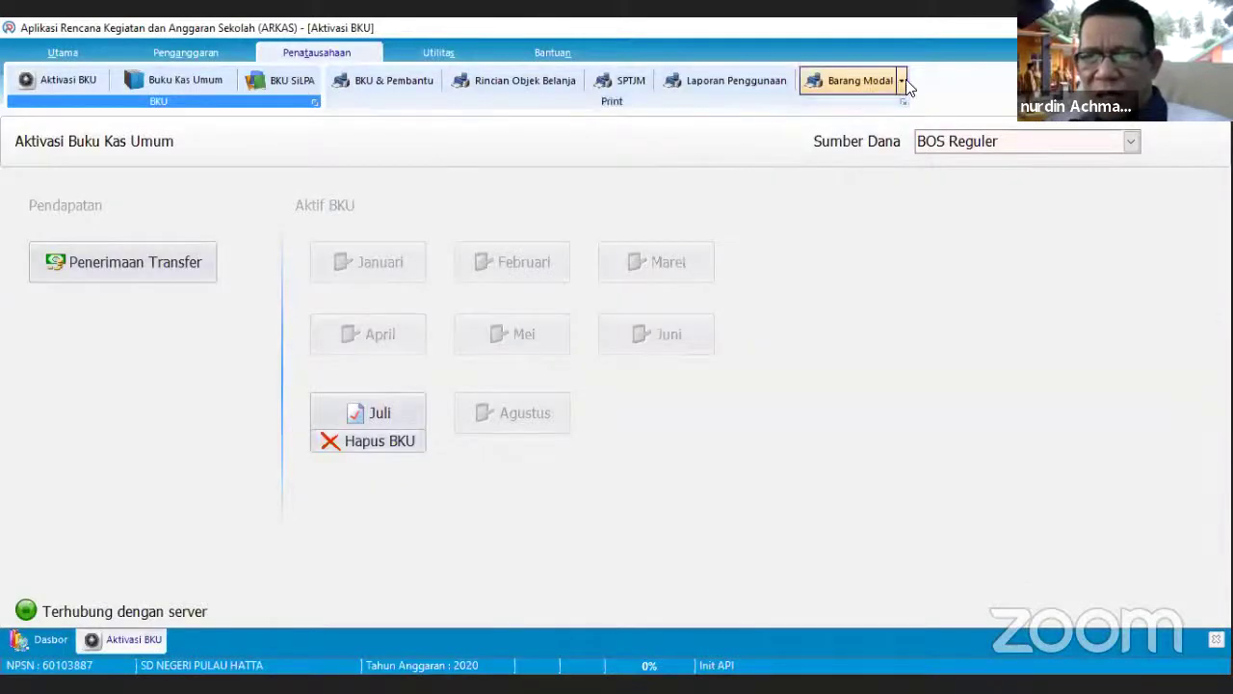
- Generate the Barang Habis Pakai recap with Periode set to Maret
left_click(900, 82)
left_click(911, 108)
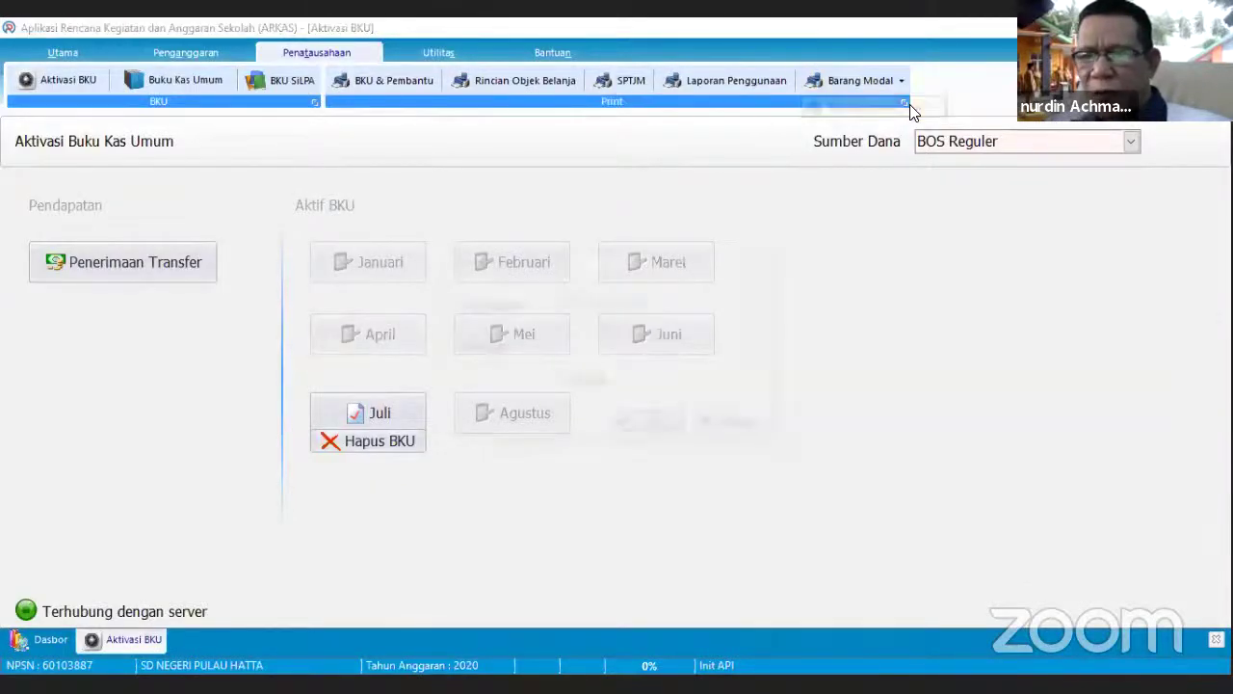
left_click(747, 351)
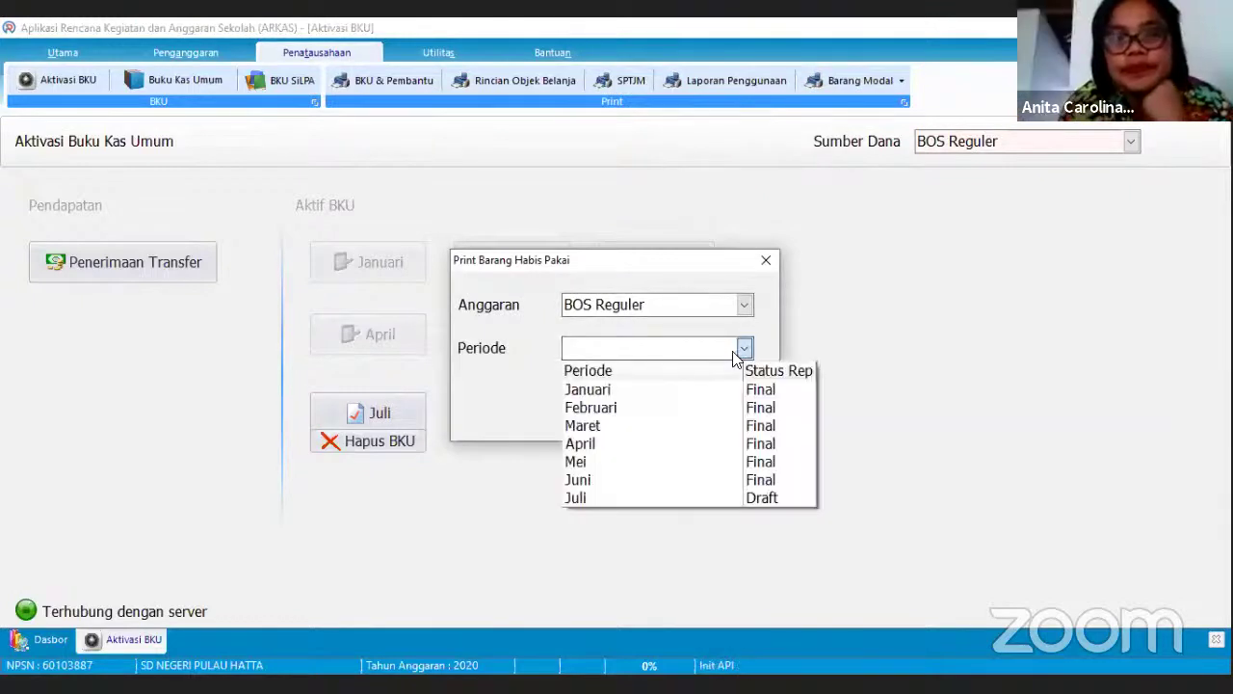
left_click(617, 430)
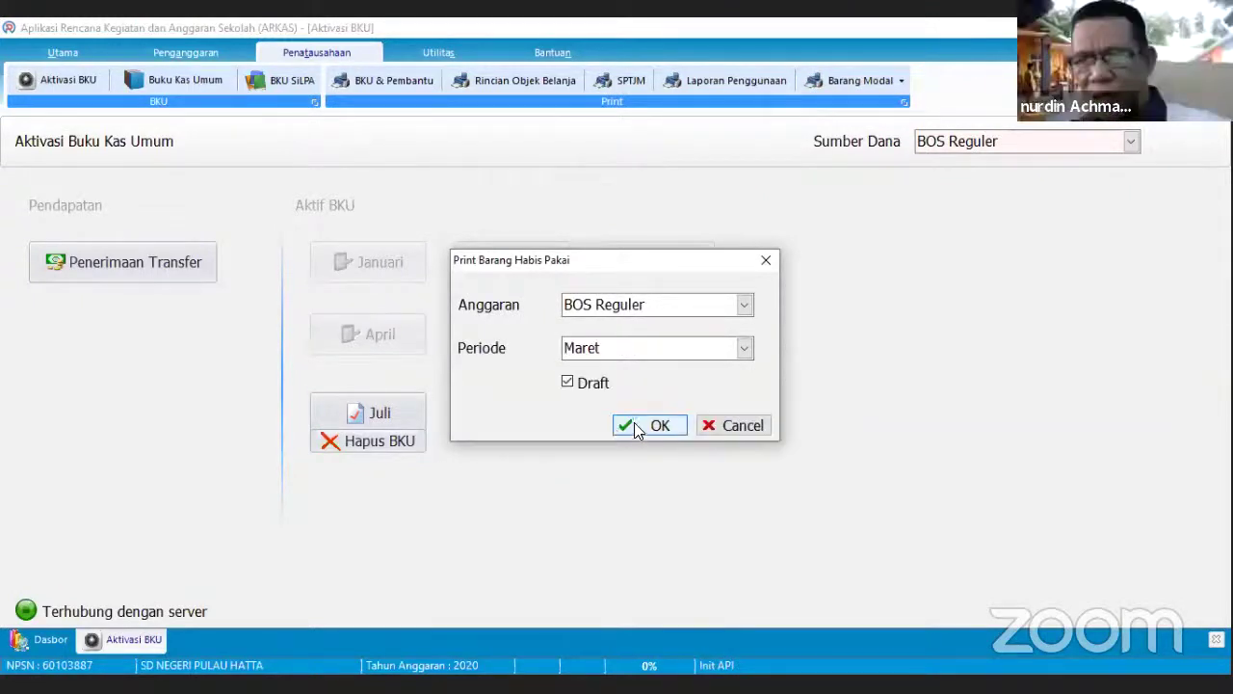
left_click(634, 420)
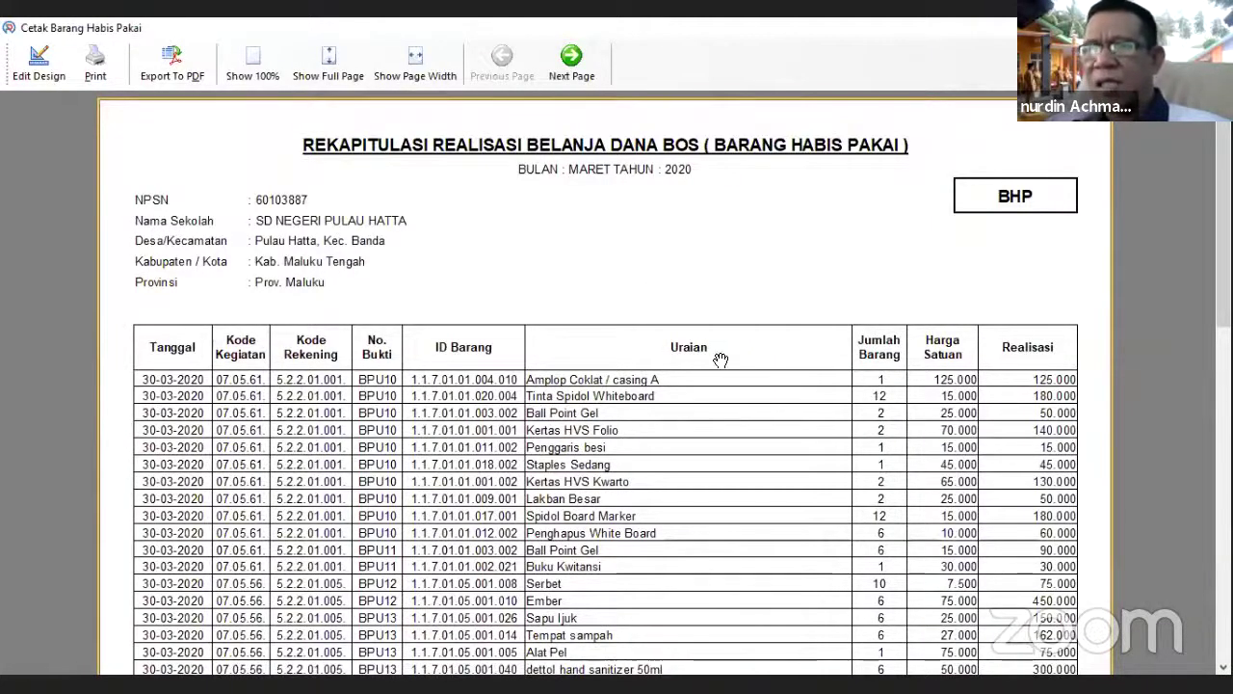
- Scroll down to the Rp. 2.397.000 total and close the recap preview
scroll(718, 354, "down", 1)
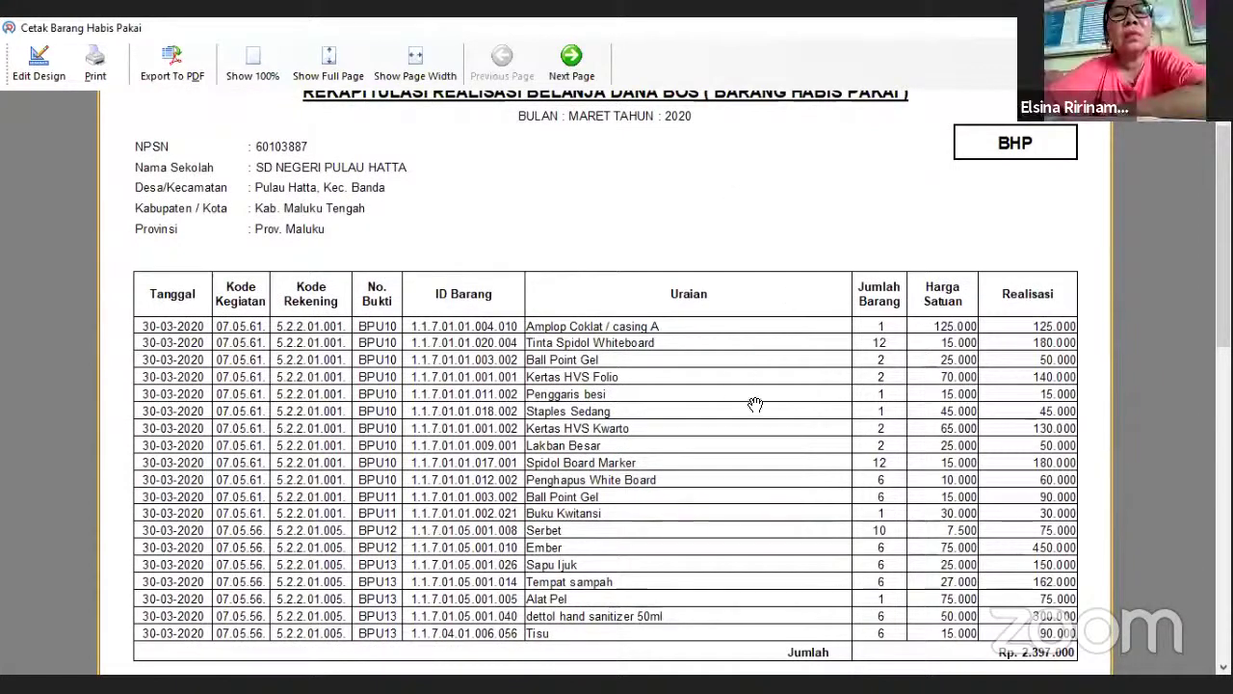
scroll(749, 388, "down", 1)
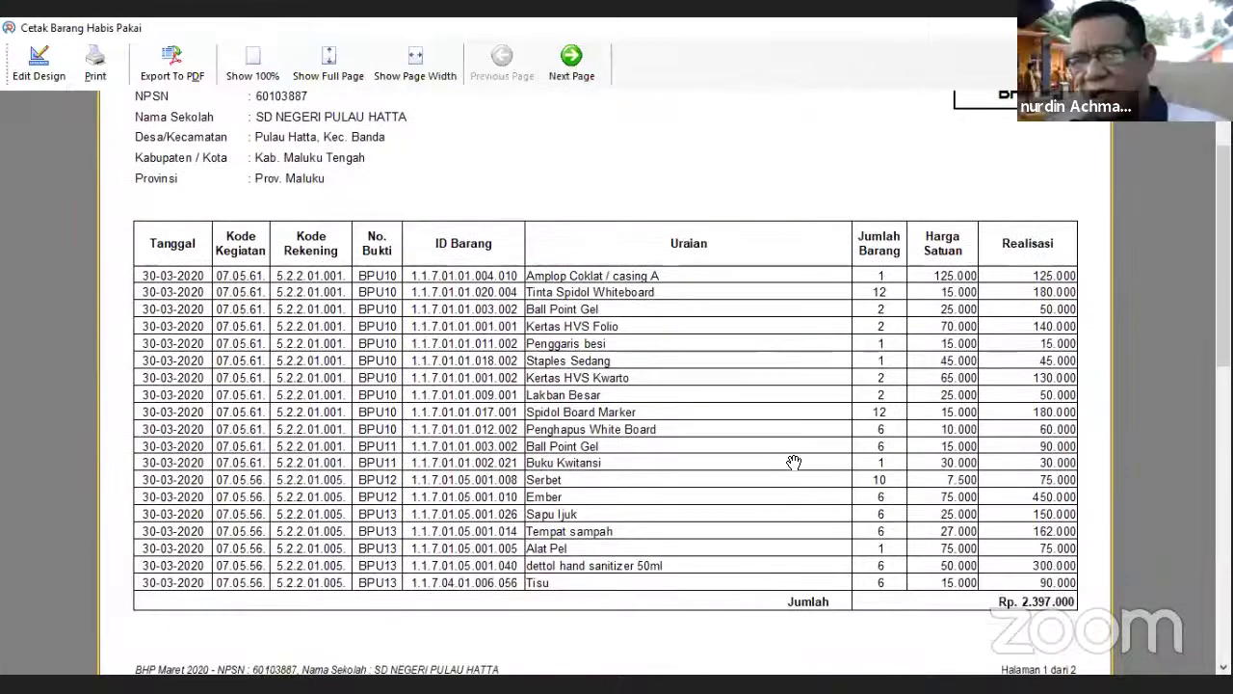
scroll(790, 432, "down", 1)
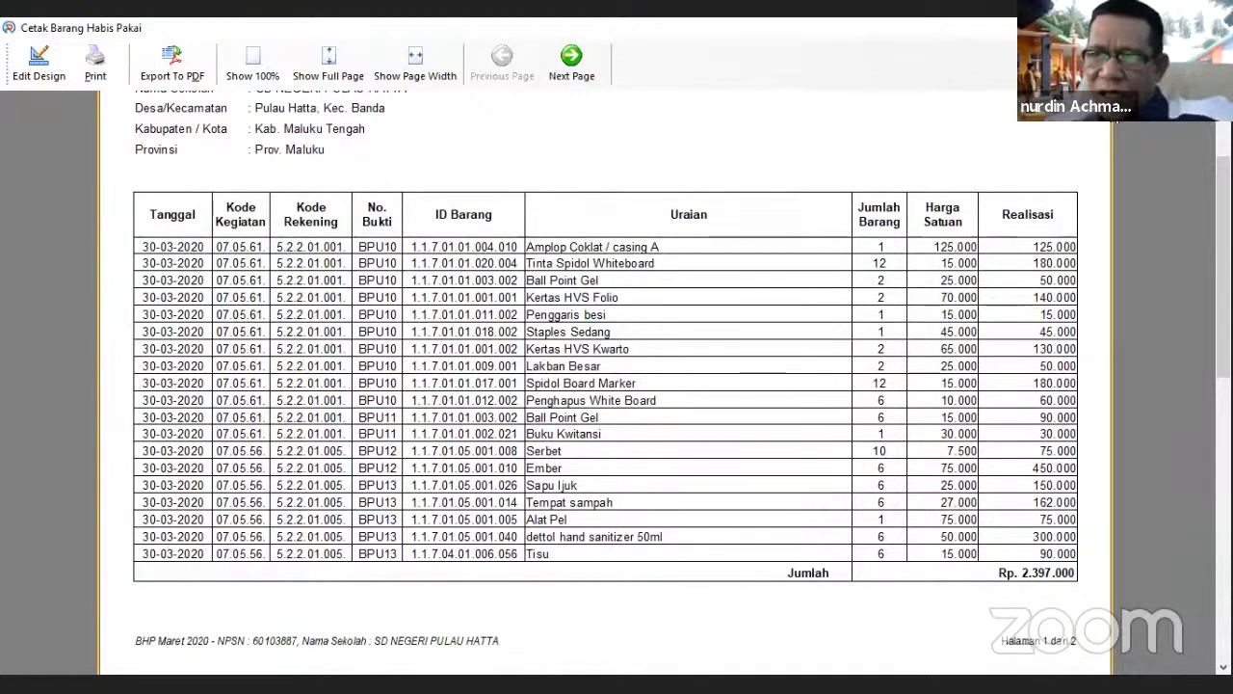
key("alt+F4")
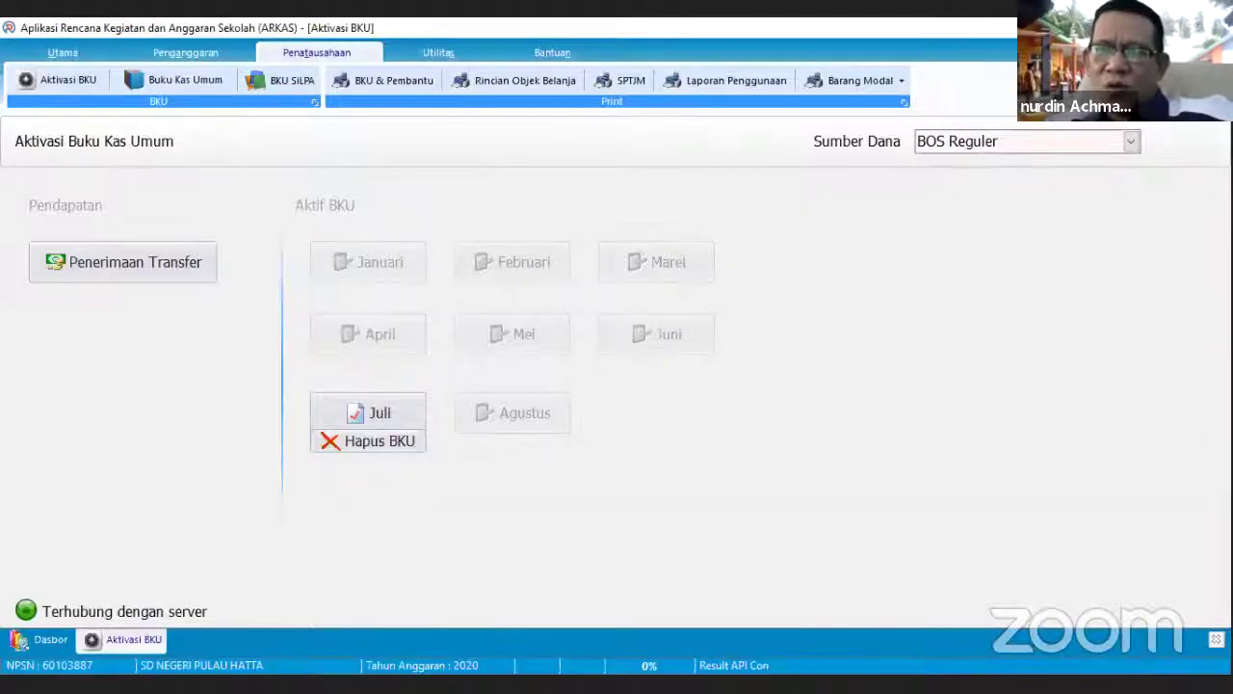
- Generate the Rincian Objek Belanja report for Periode Maret
left_click(516, 80)
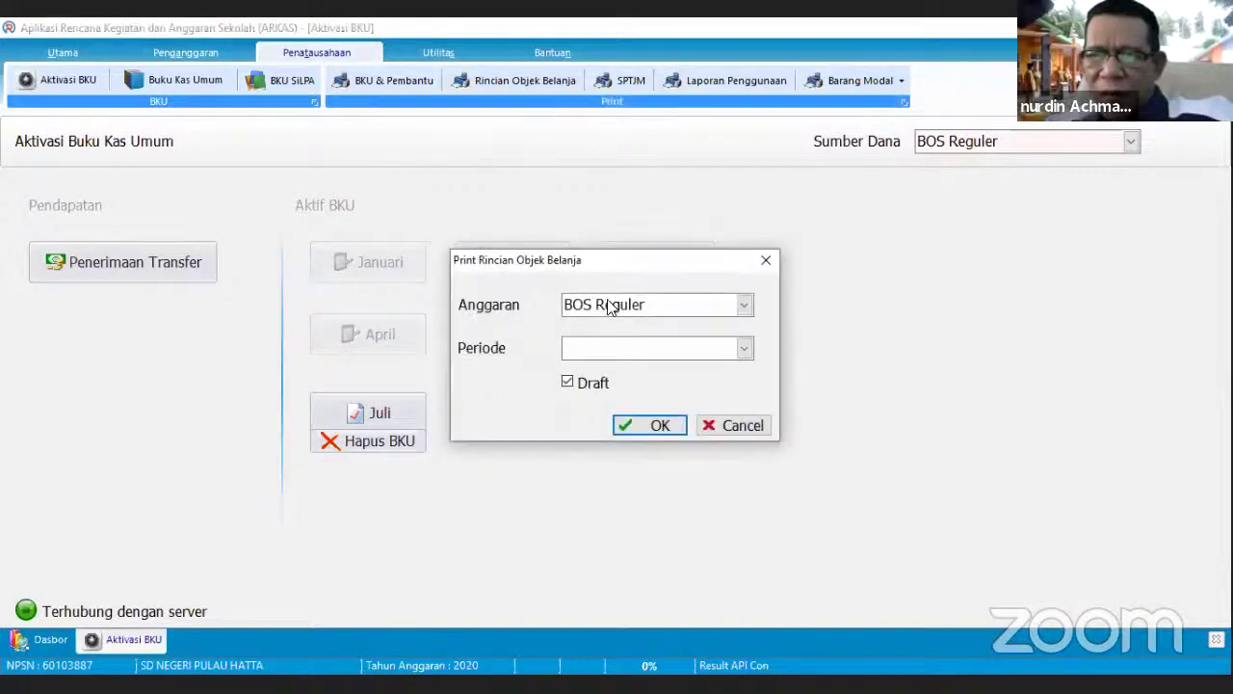
left_click(745, 351)
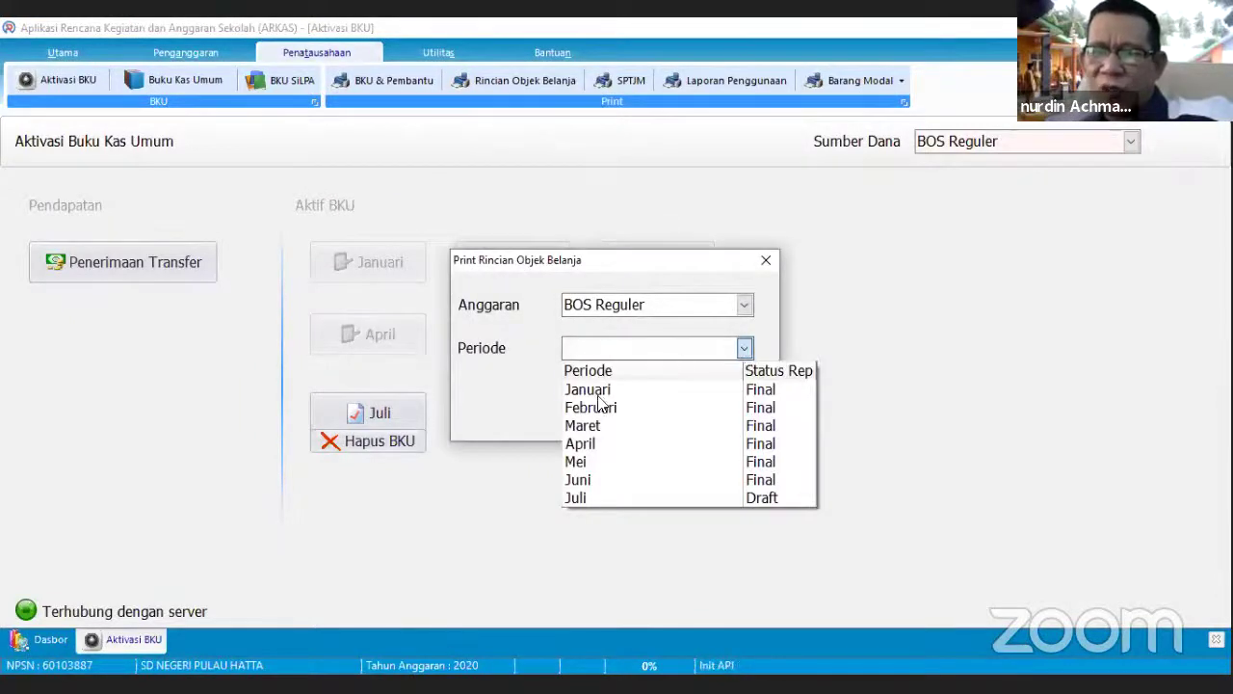
left_click(590, 425)
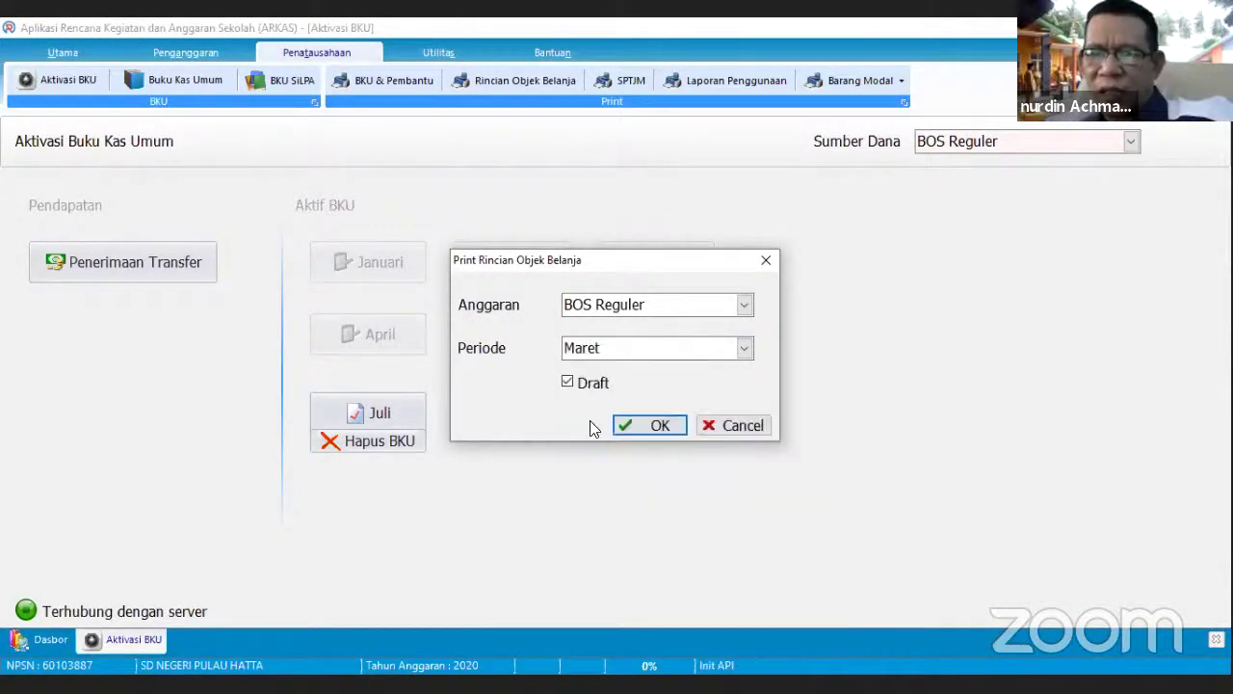
left_click(635, 424)
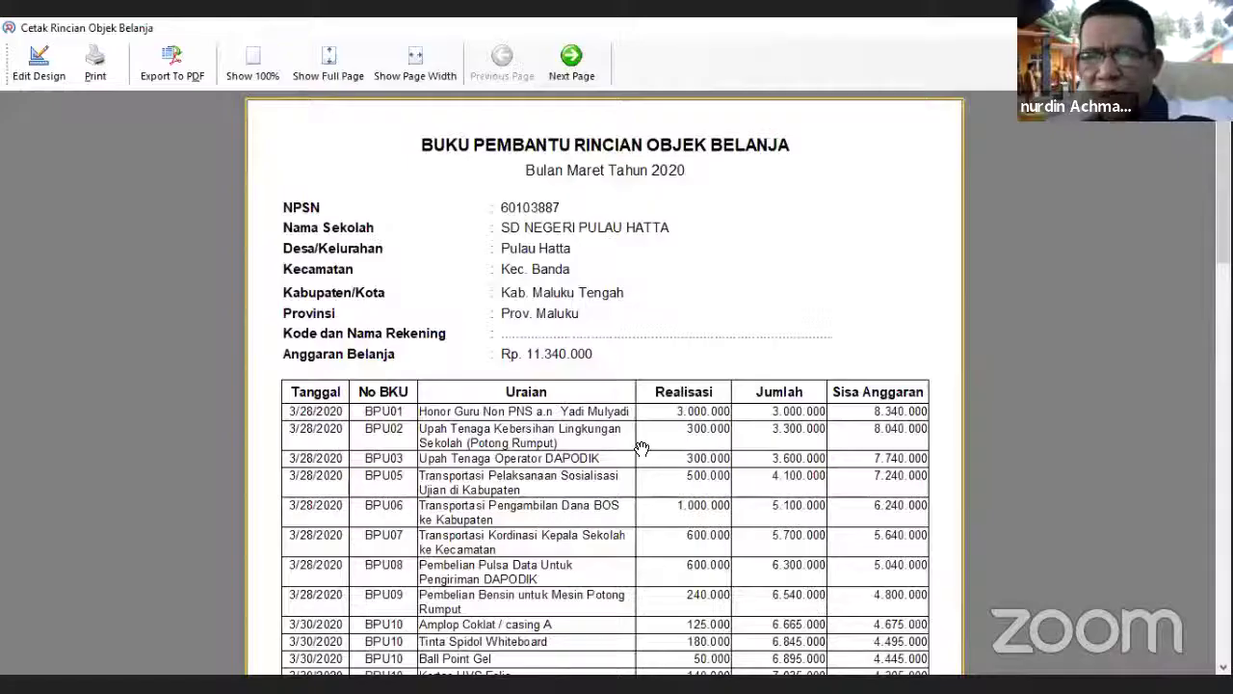
- Scroll through the sub-ledger preview down to the 8.937.000 total and back up
scroll(615, 371, "down", 1)
scroll(614, 371, "down", 1)
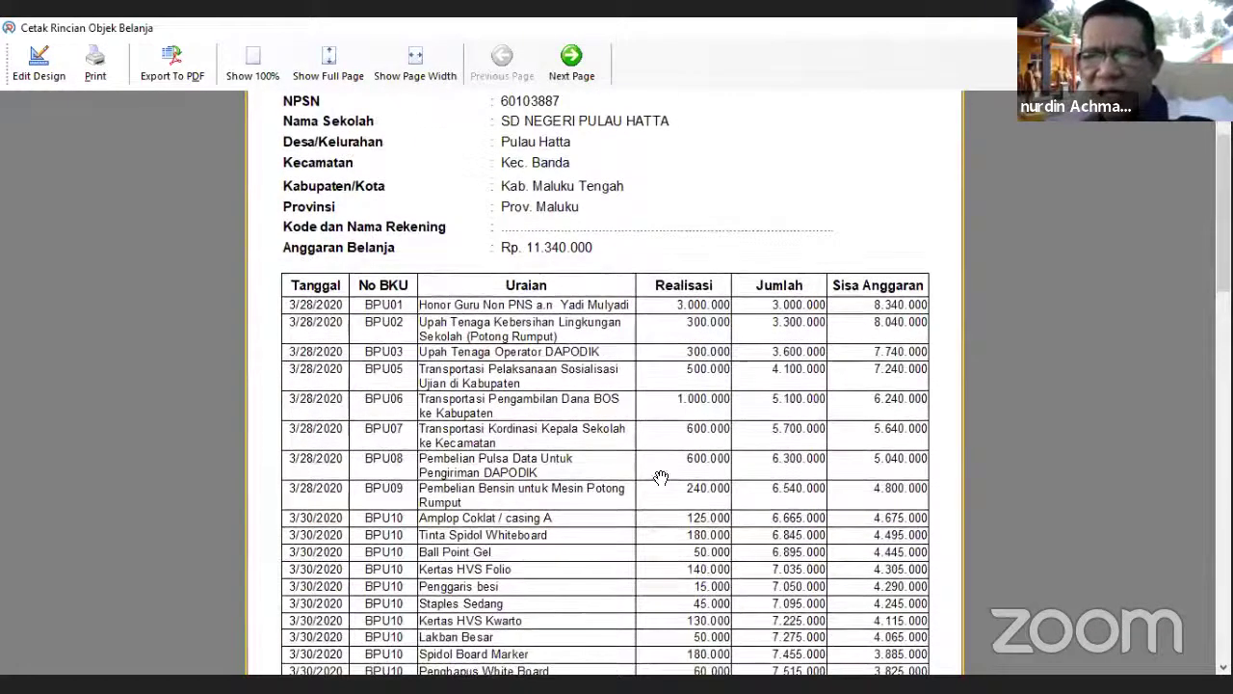
scroll(653, 427, "down", 1)
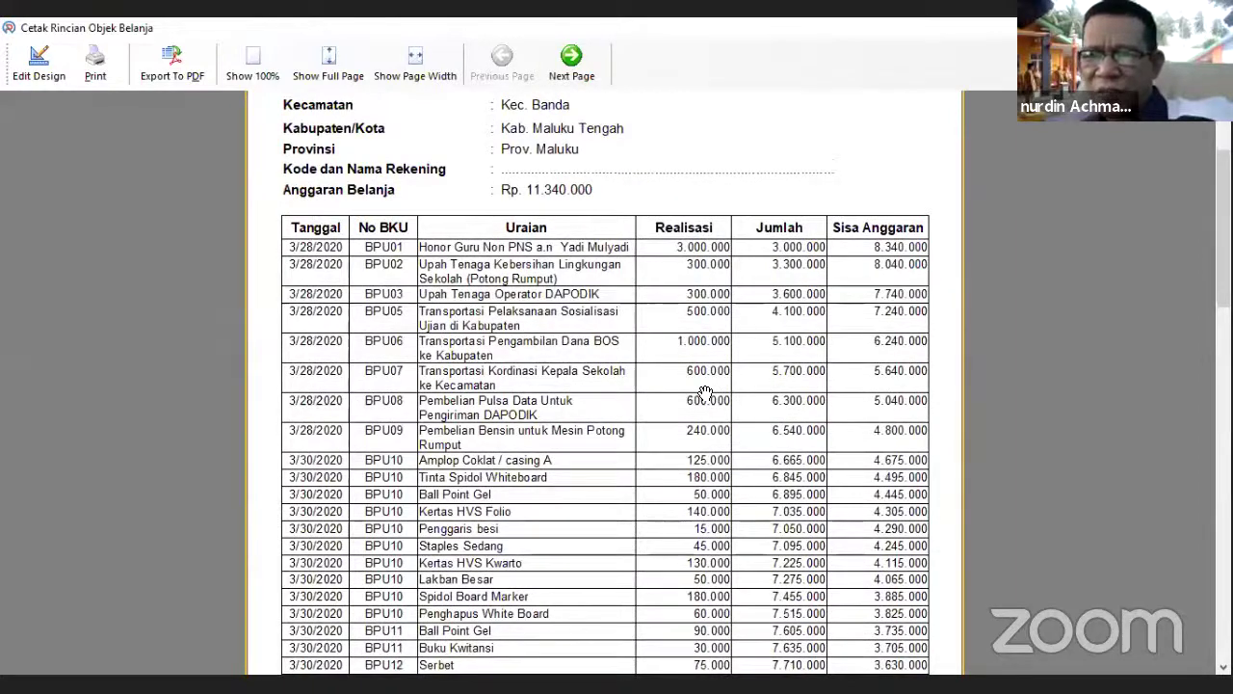
scroll(749, 393, "down", 4)
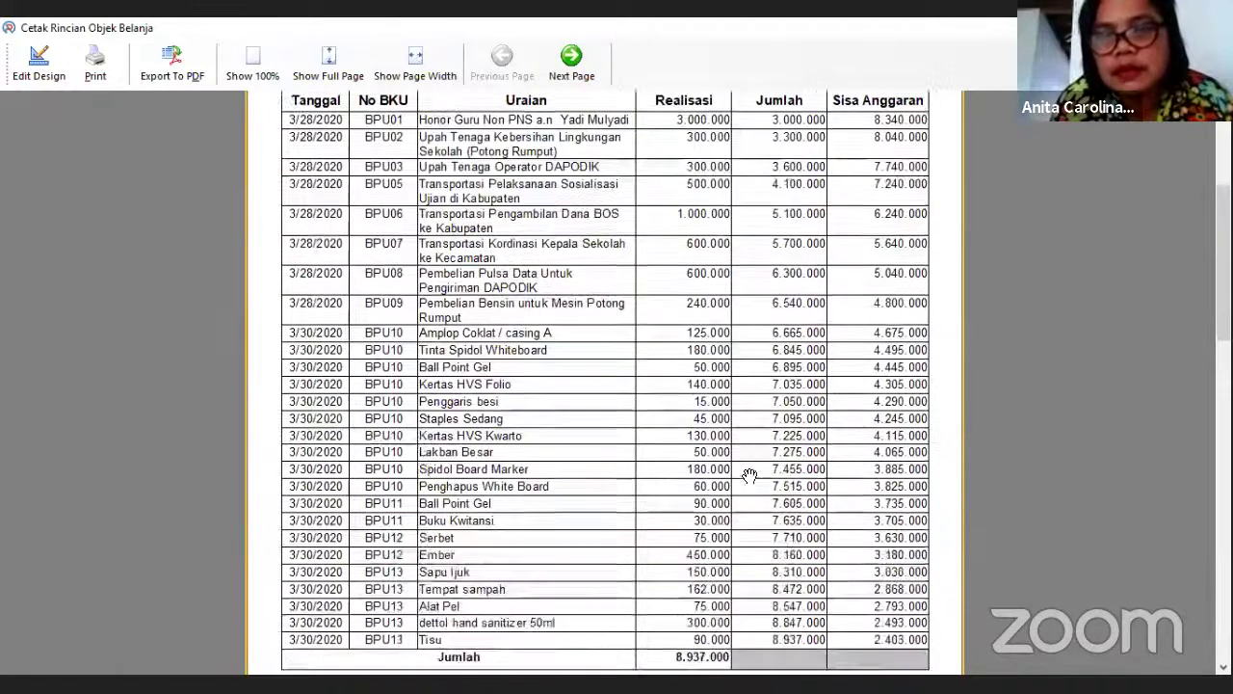
scroll(750, 375, "down", 1)
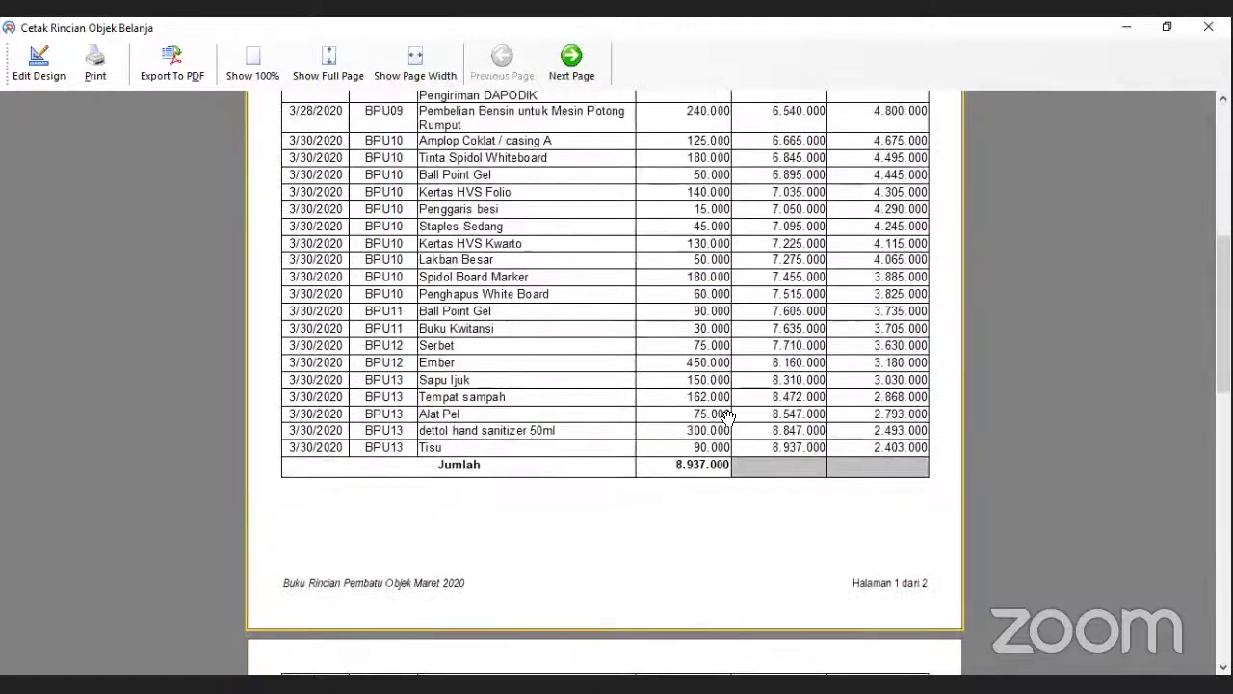
scroll(751, 104, "up", 2)
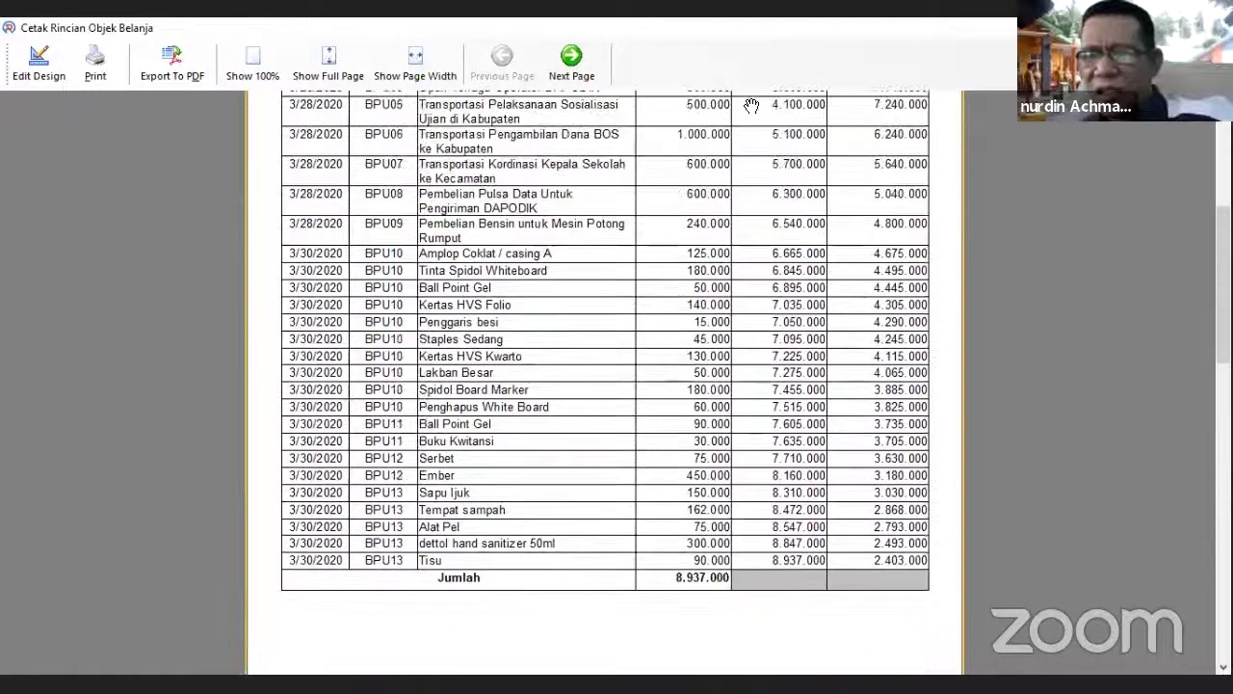
scroll(748, 314, "up", 2)
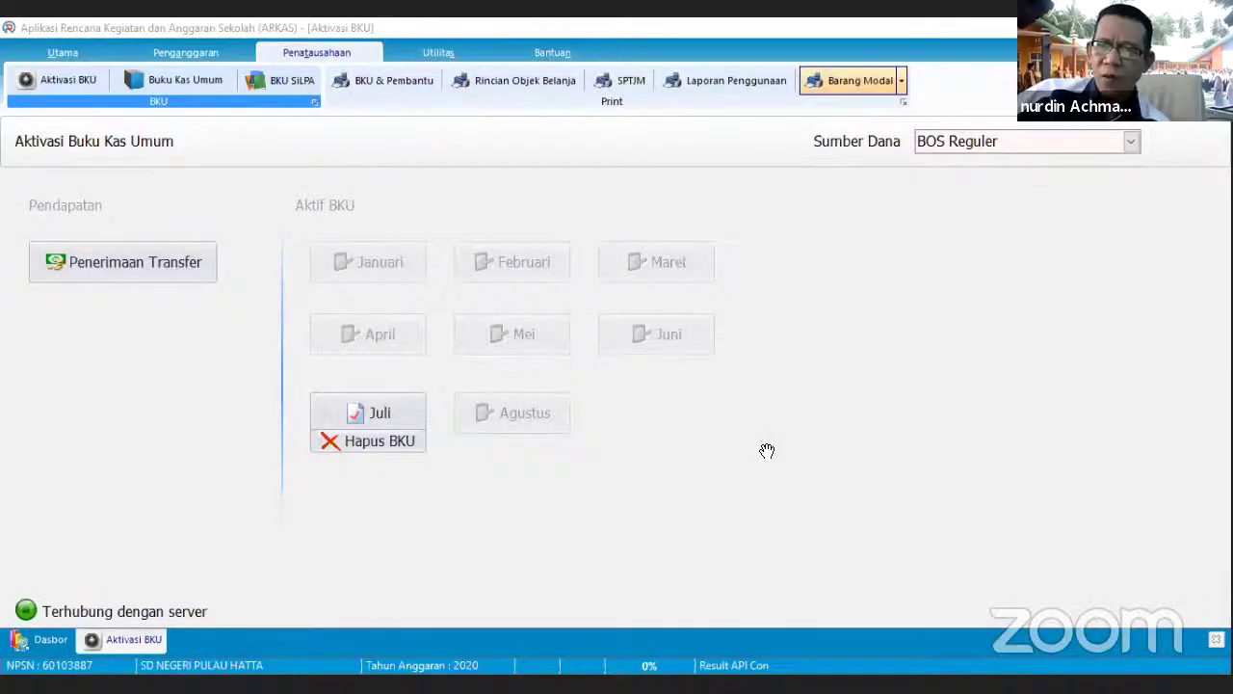
- Preview the Barang Modal Pokok recap for Periode Maret, then close the preview
left_click(900, 80)
left_click(836, 104)
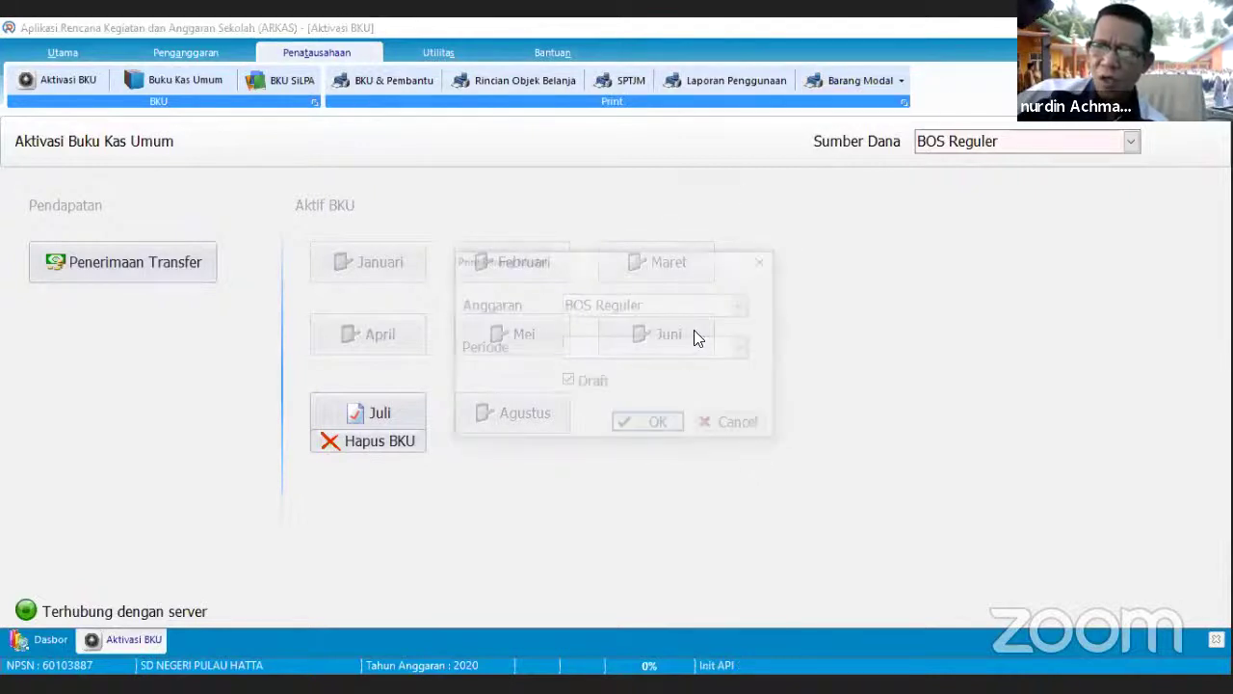
left_click(697, 338)
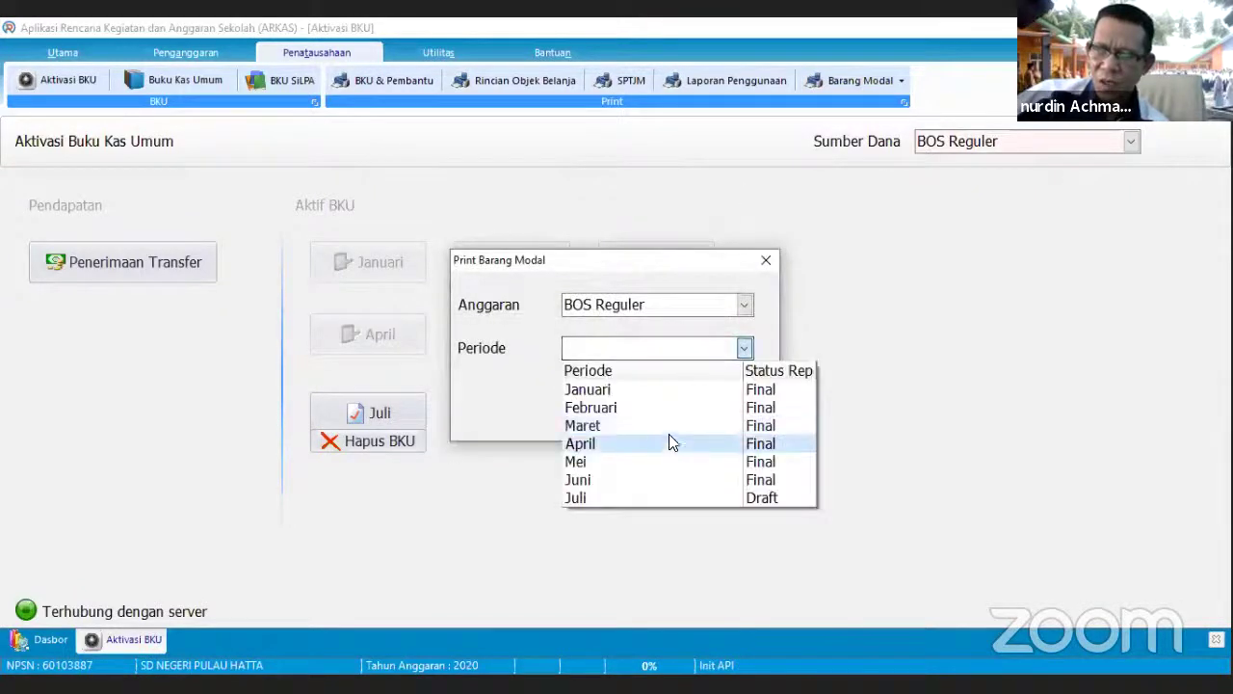
left_click(669, 426)
left_click(671, 427)
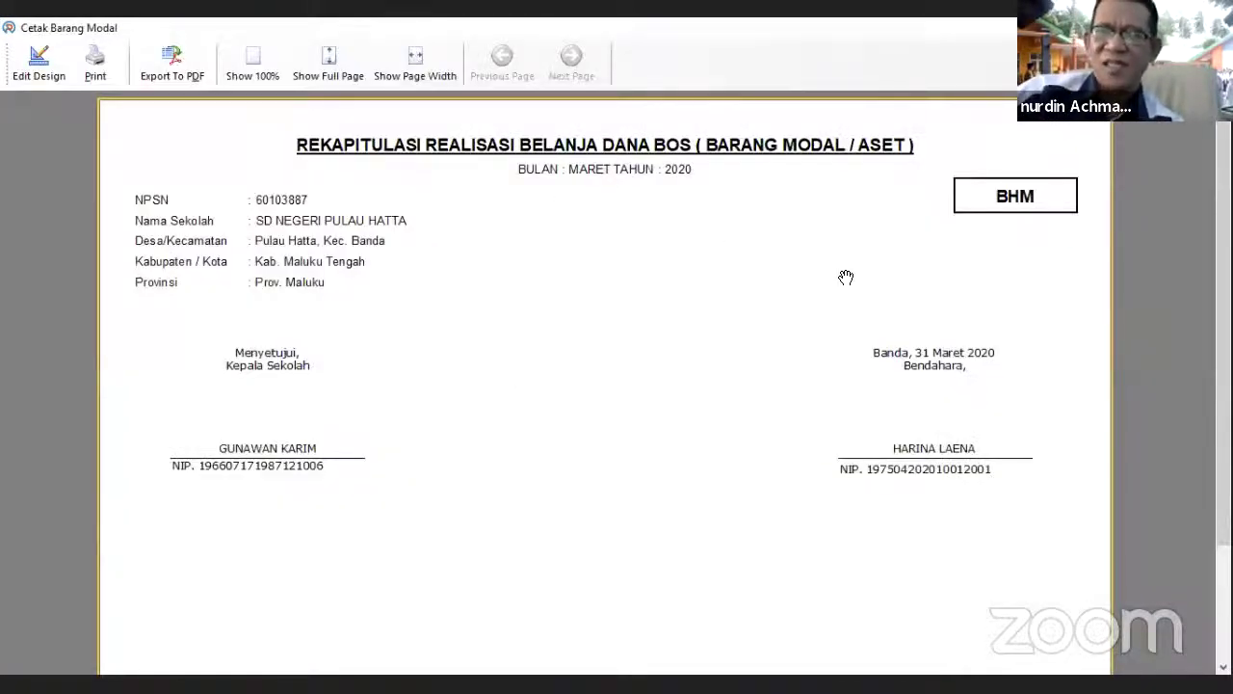
key("Escape")
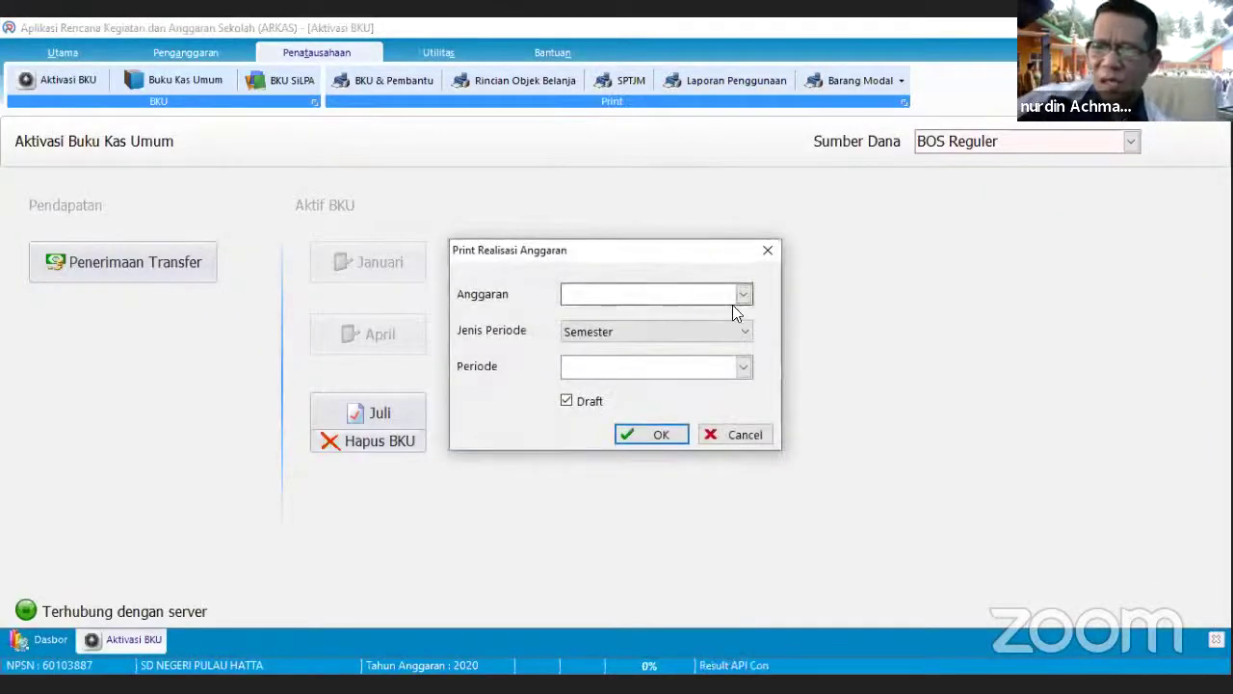
- Generate the Realisasi Anggaran usage report for BOS Reguler, Semester 1, and scroll through it
left_click(742, 295)
left_click(717, 316)
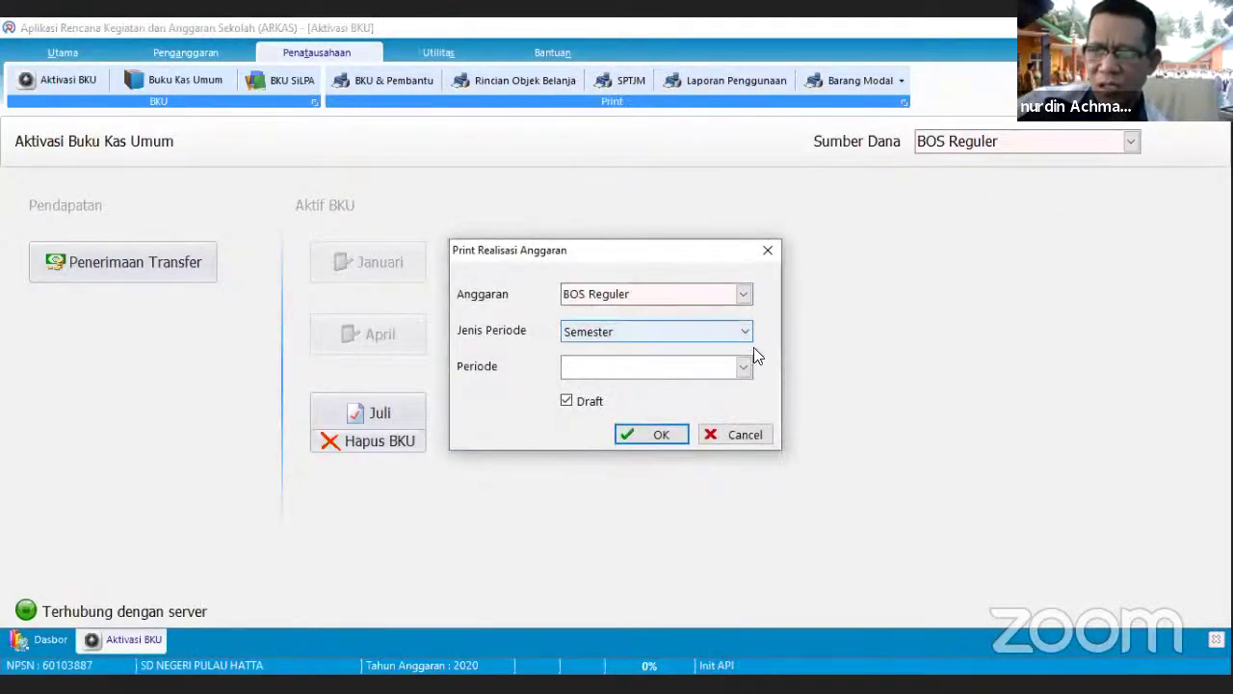
left_click(743, 368)
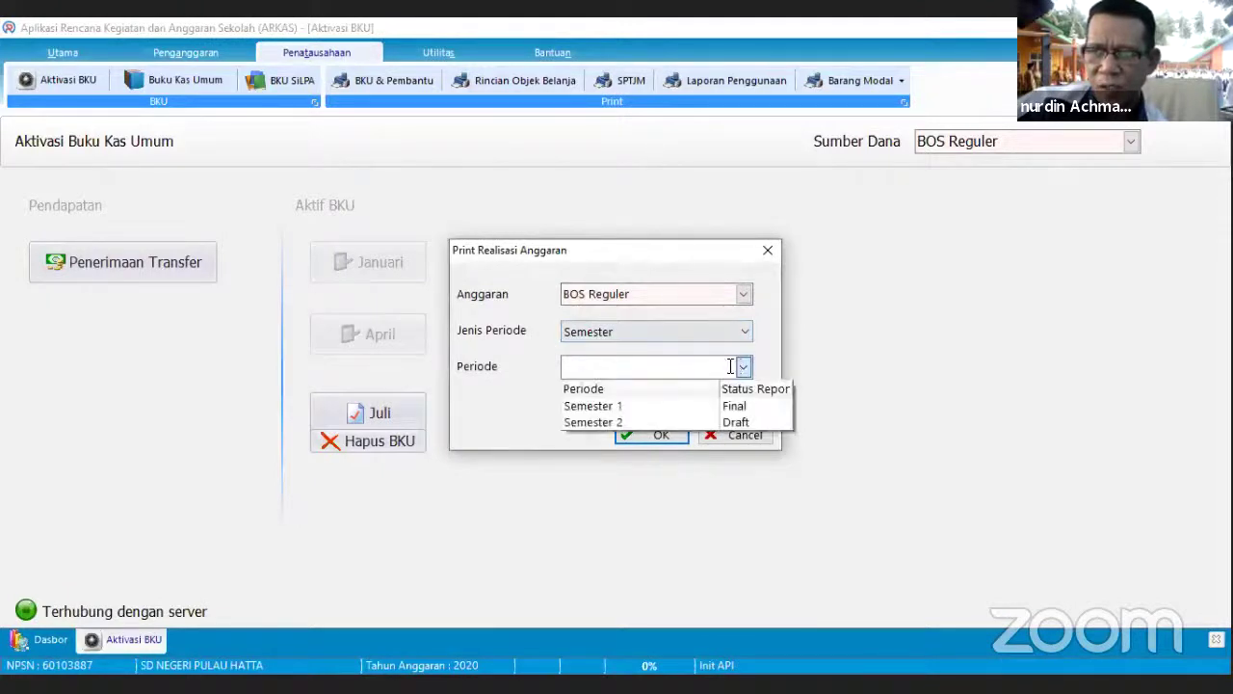
left_click(670, 408)
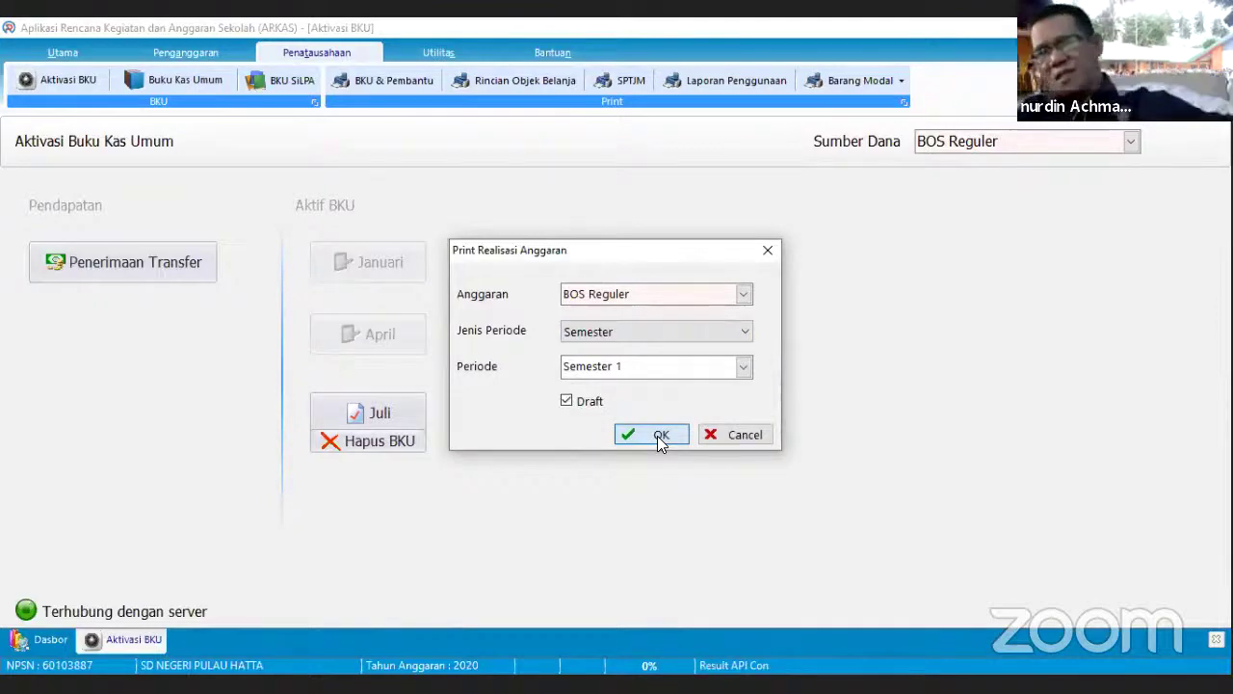
left_click(661, 437)
scroll(952, 229, "down", 1)
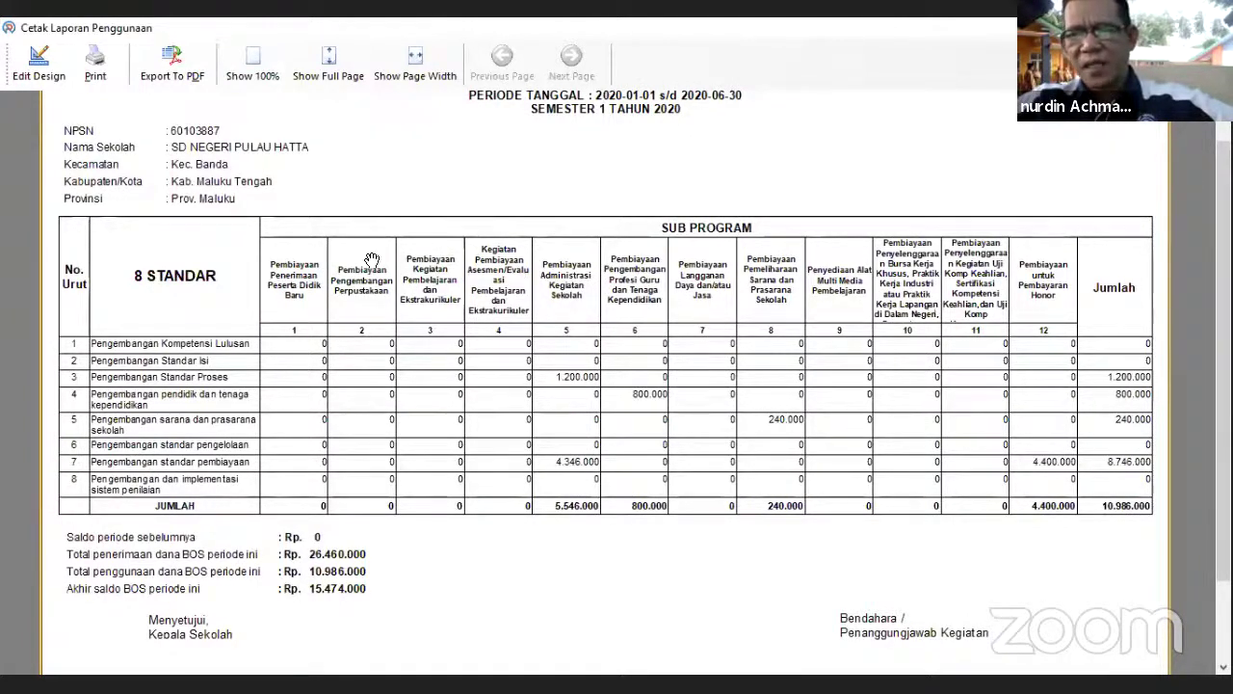
scroll(892, 374, "down", 1)
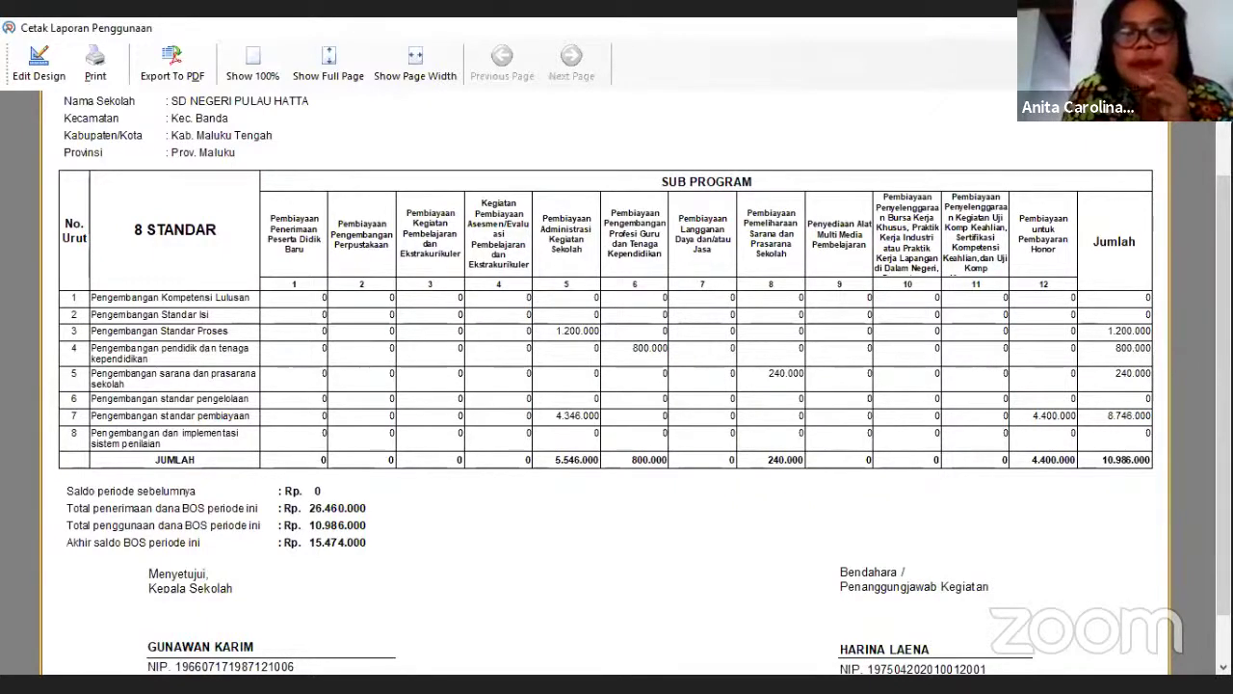
- Close the Cetak Laporan Penggunaan preview
key("Escape")
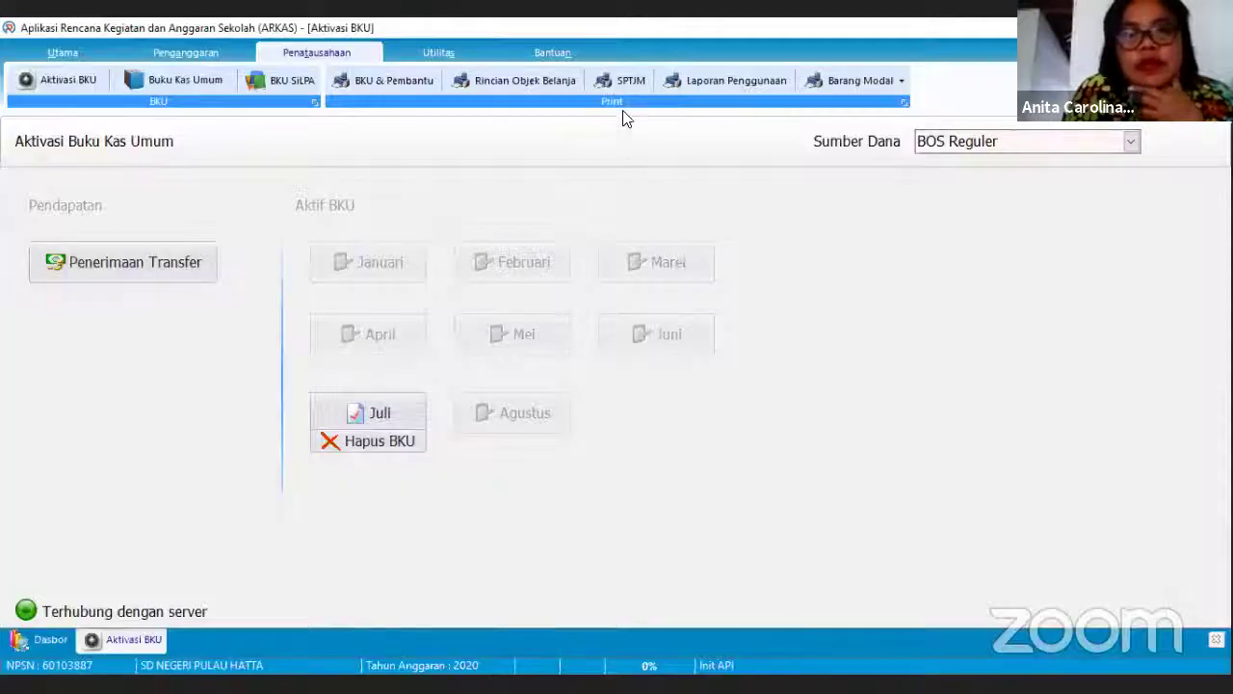
- Generate the SPTJM for BOS Reguler, Periode Semester 1, and start scrolling the preview
left_click(617, 81)
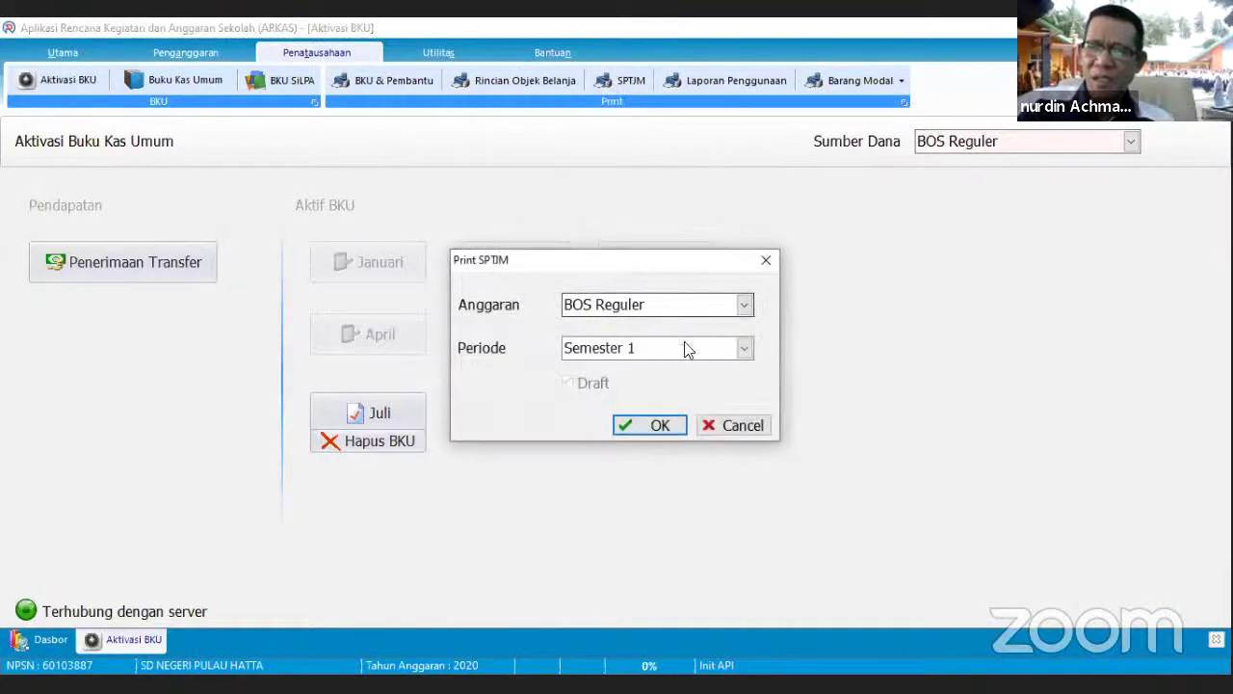
left_click(661, 427)
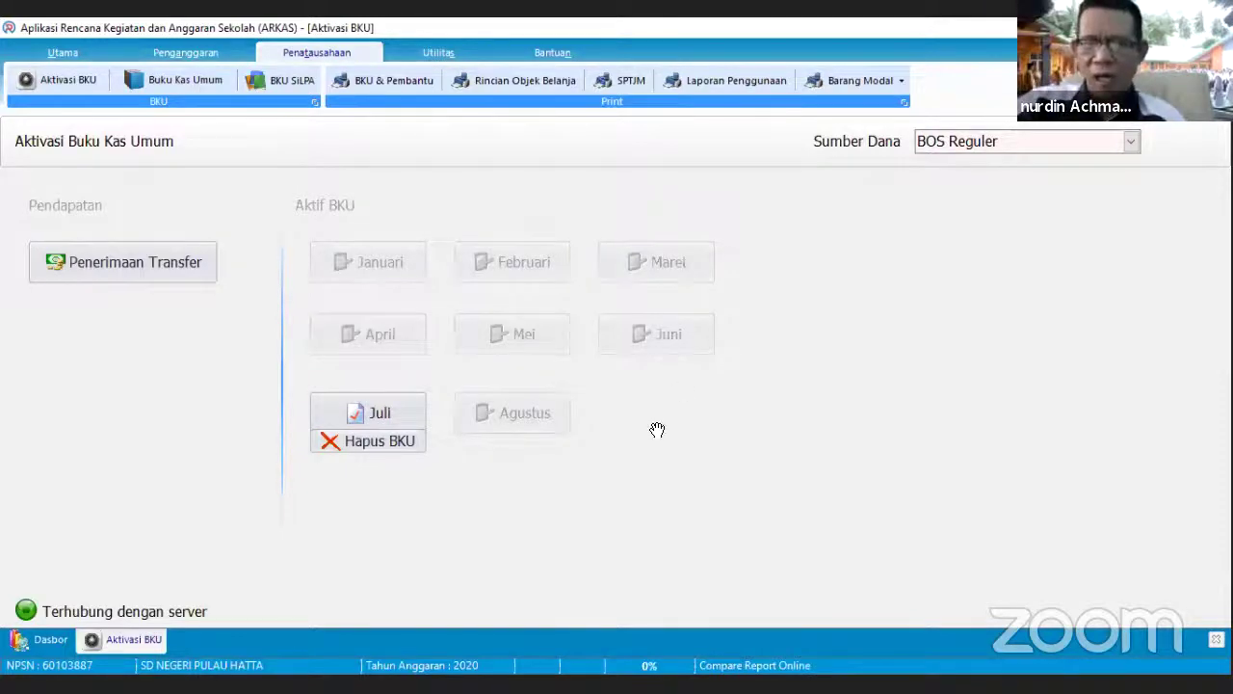
scroll(421, 334, "down", 2)
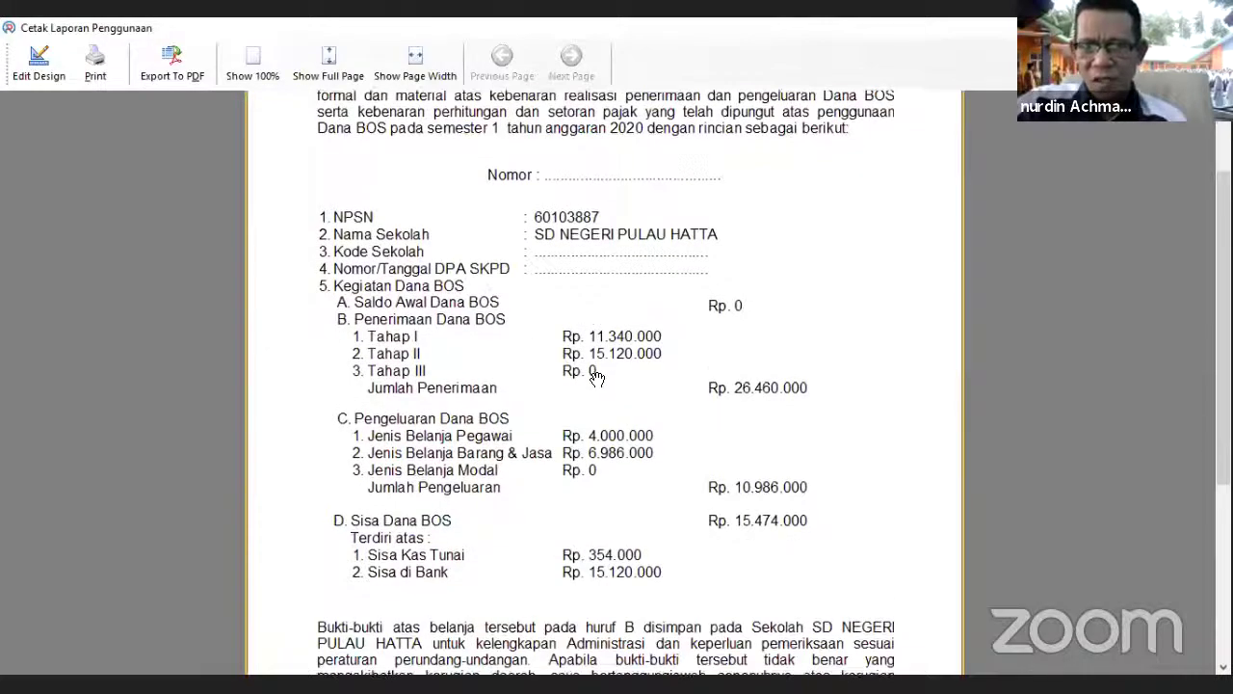
- Review the SPTJM's Rp. 26.460.000 receipts, Rp. 10.986.000 spending and Rp. 15.474.000 balance, then close it
scroll(597, 327, "down", 2)
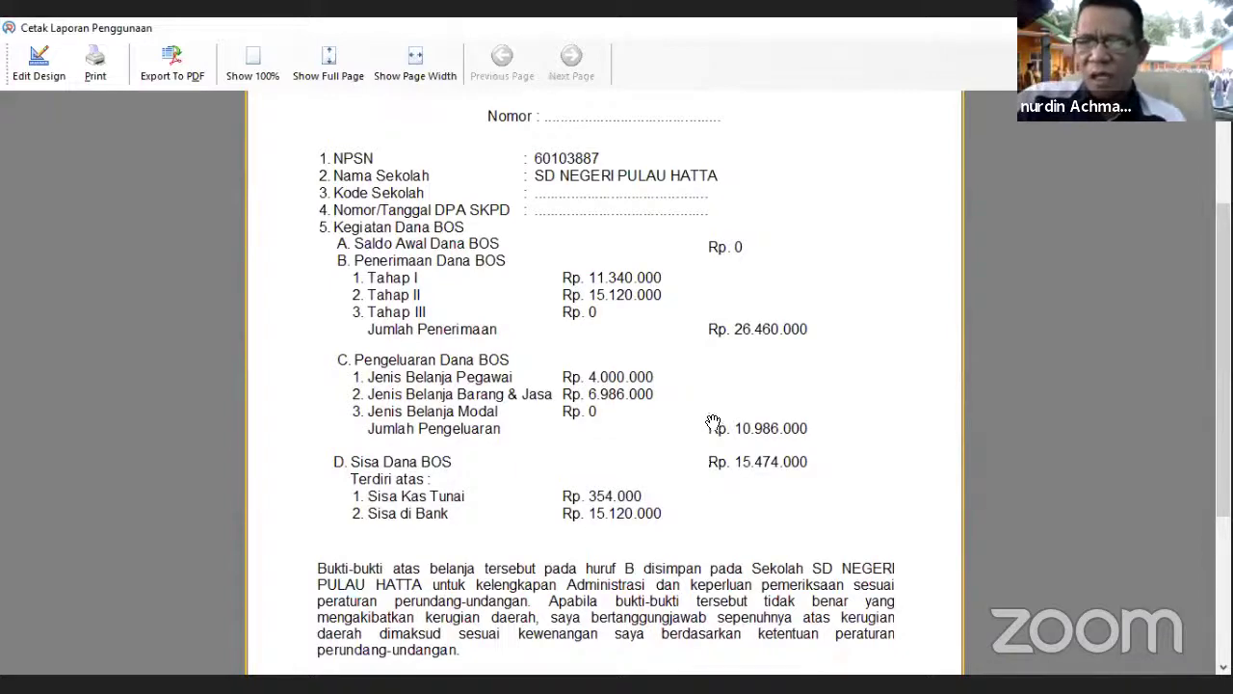
scroll(710, 427, "down", 2)
scroll(681, 466, "down", 1)
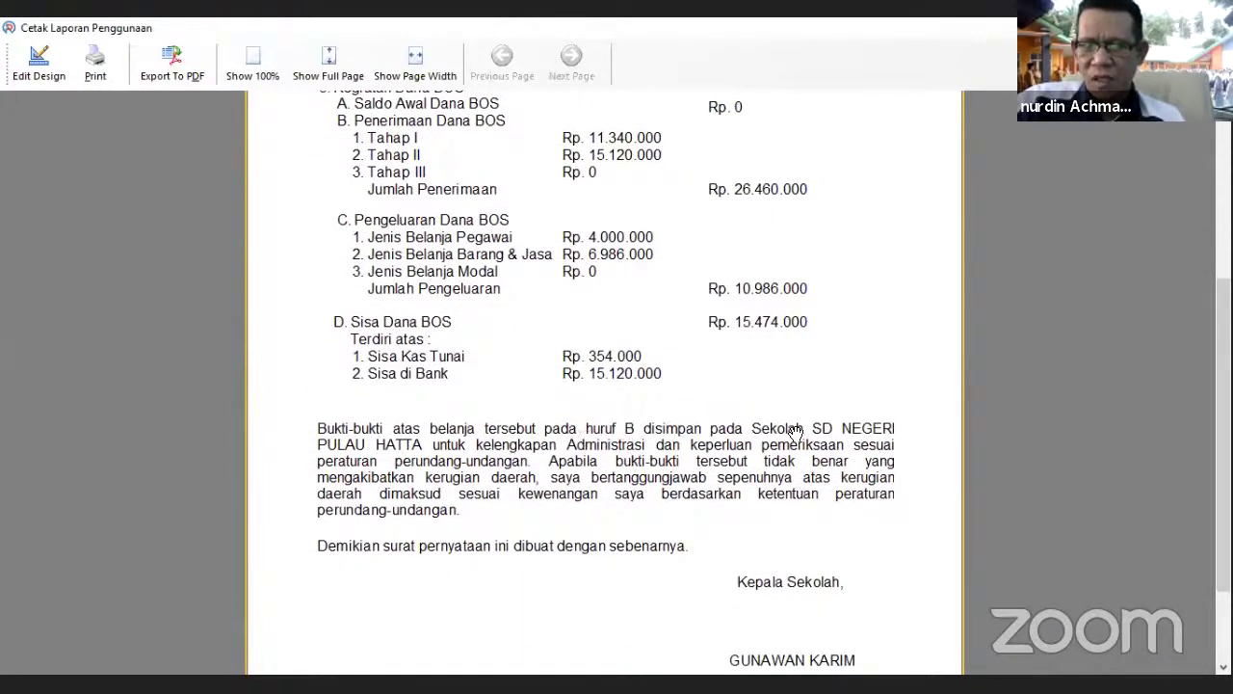
scroll(796, 433, "down", 3)
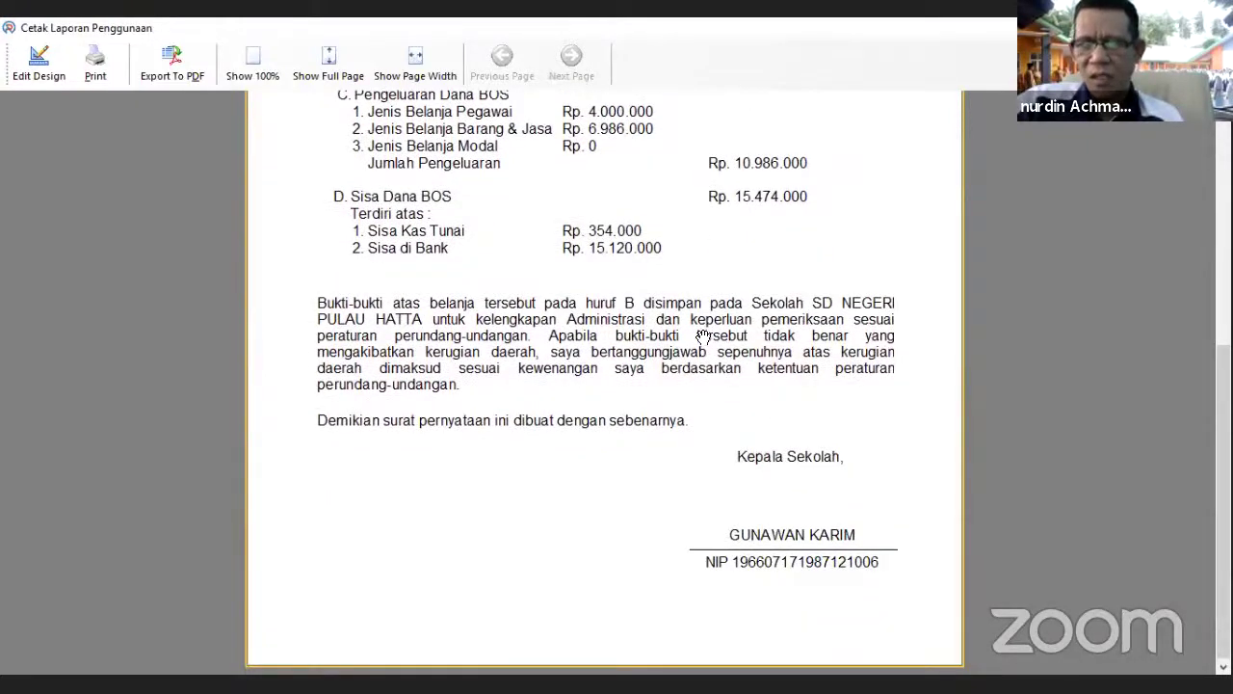
left_click_drag(694, 282, 697, 297)
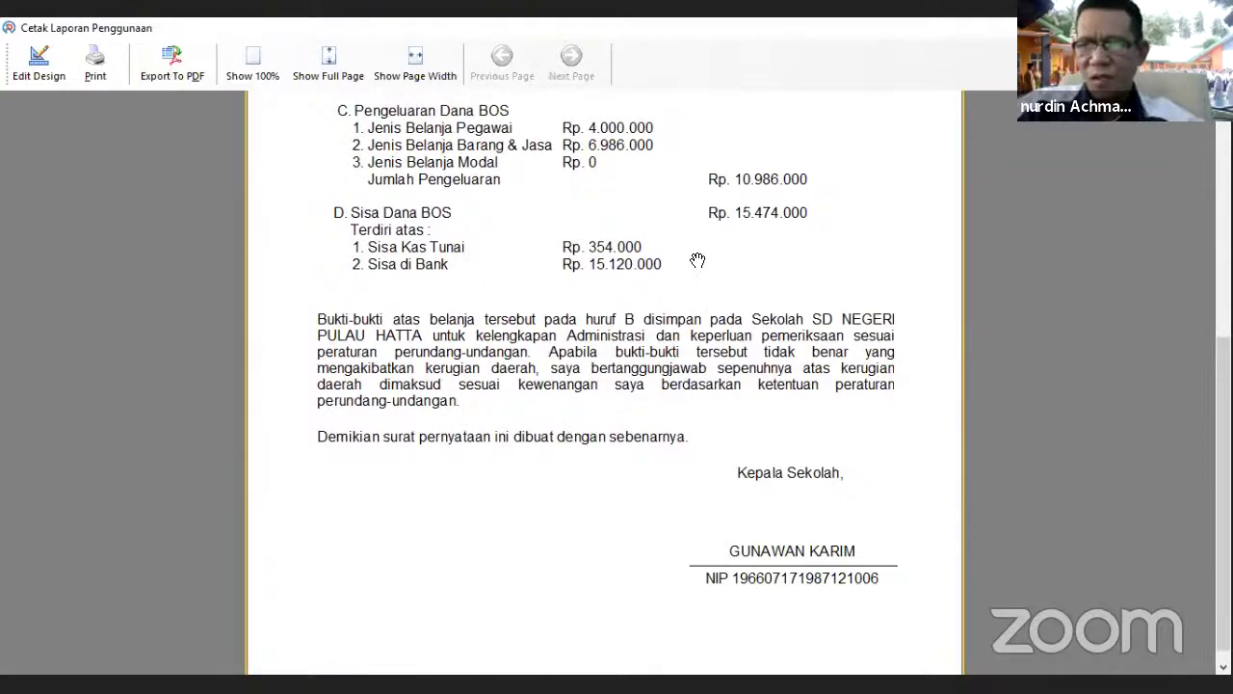
scroll(697, 260, "up", 6)
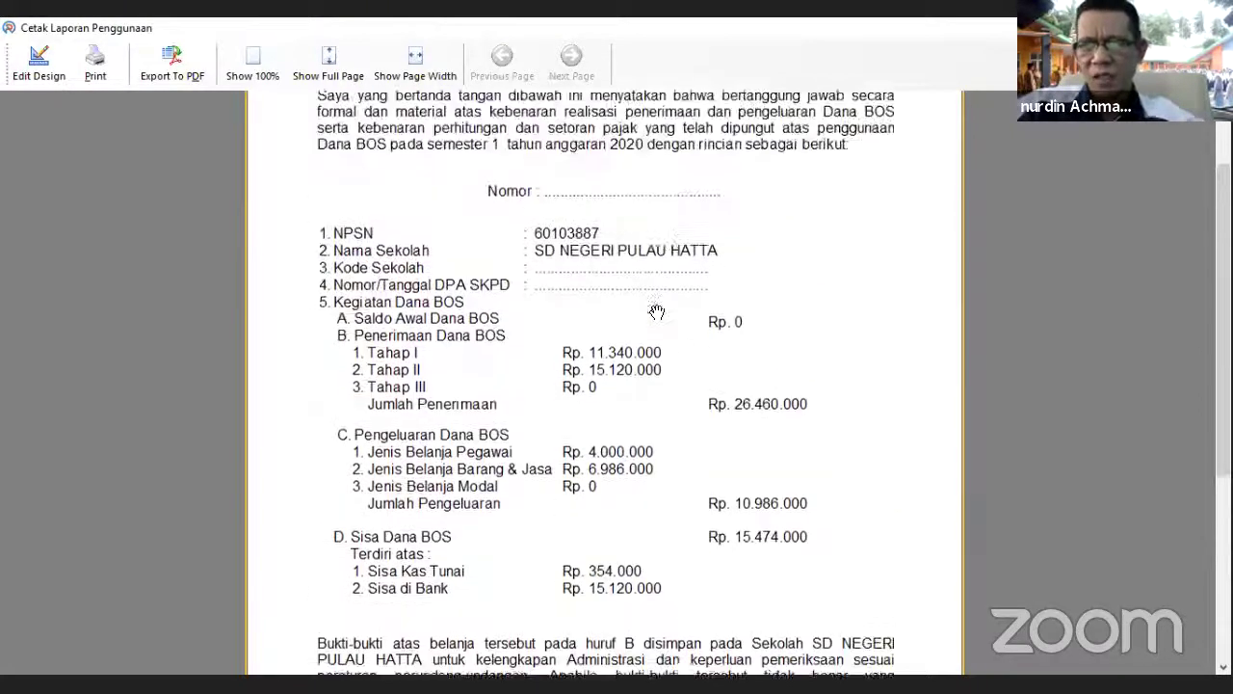
left_click_drag(656, 311, 655, 393)
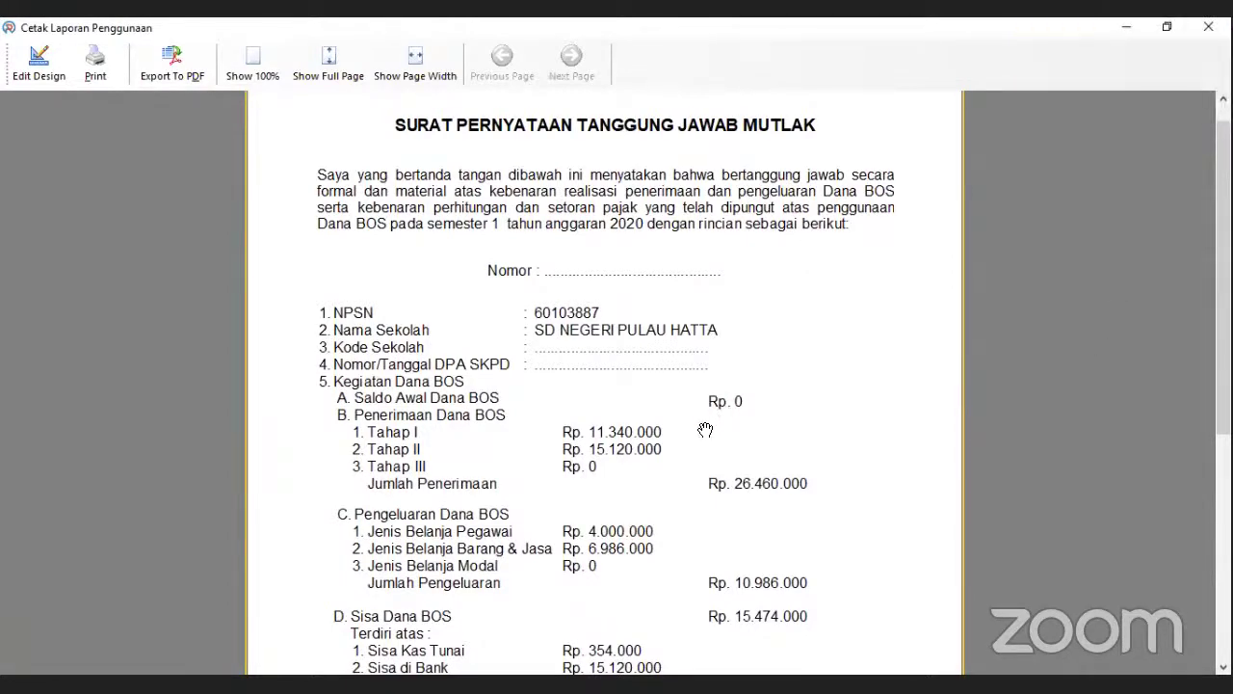
left_click_drag(705, 429, 680, 371)
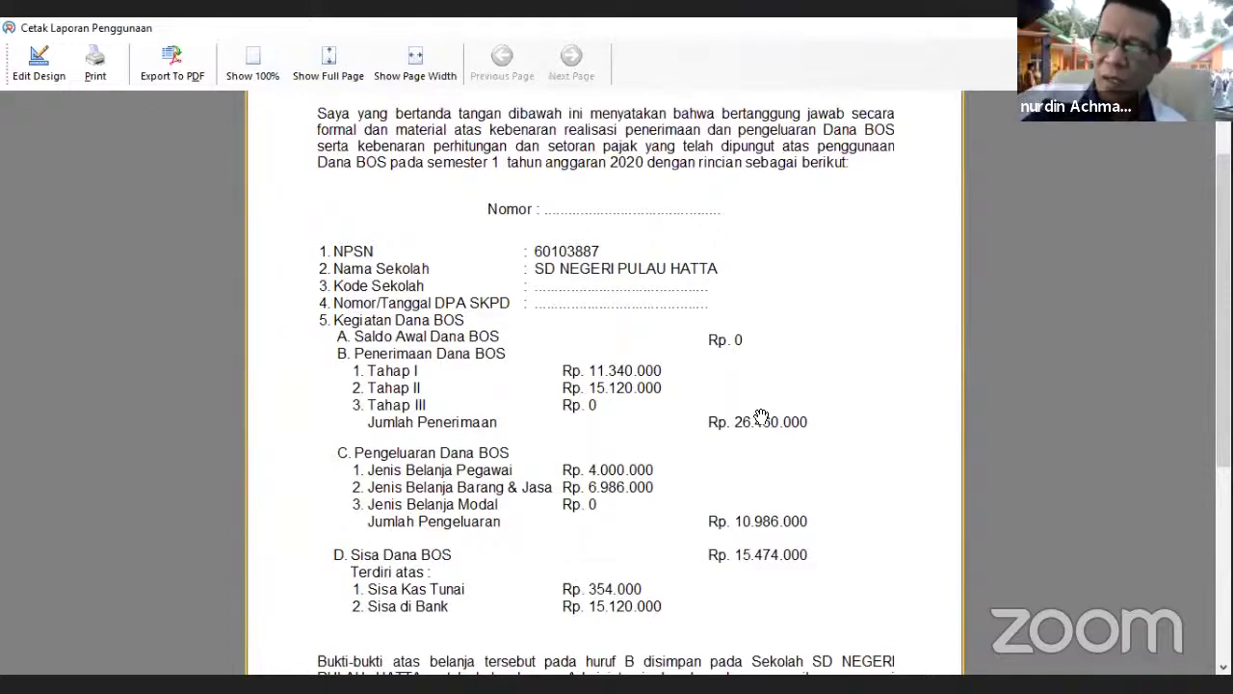
scroll(761, 413, "down", 1)
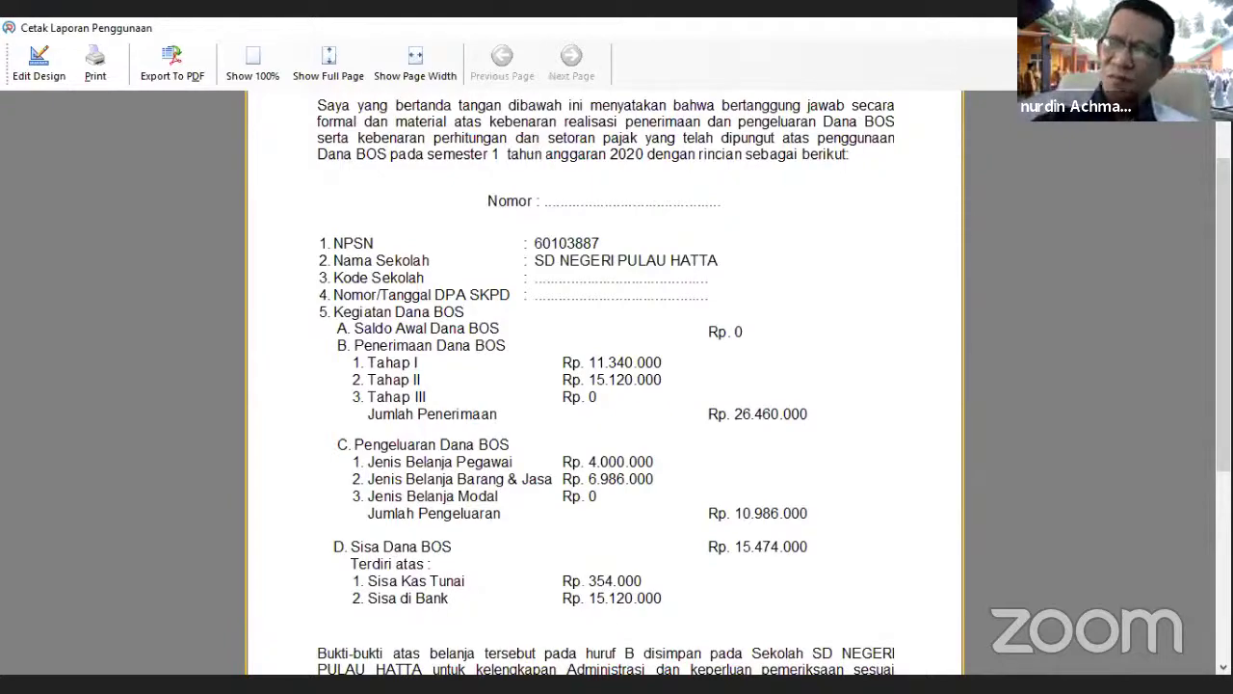
key("Escape")
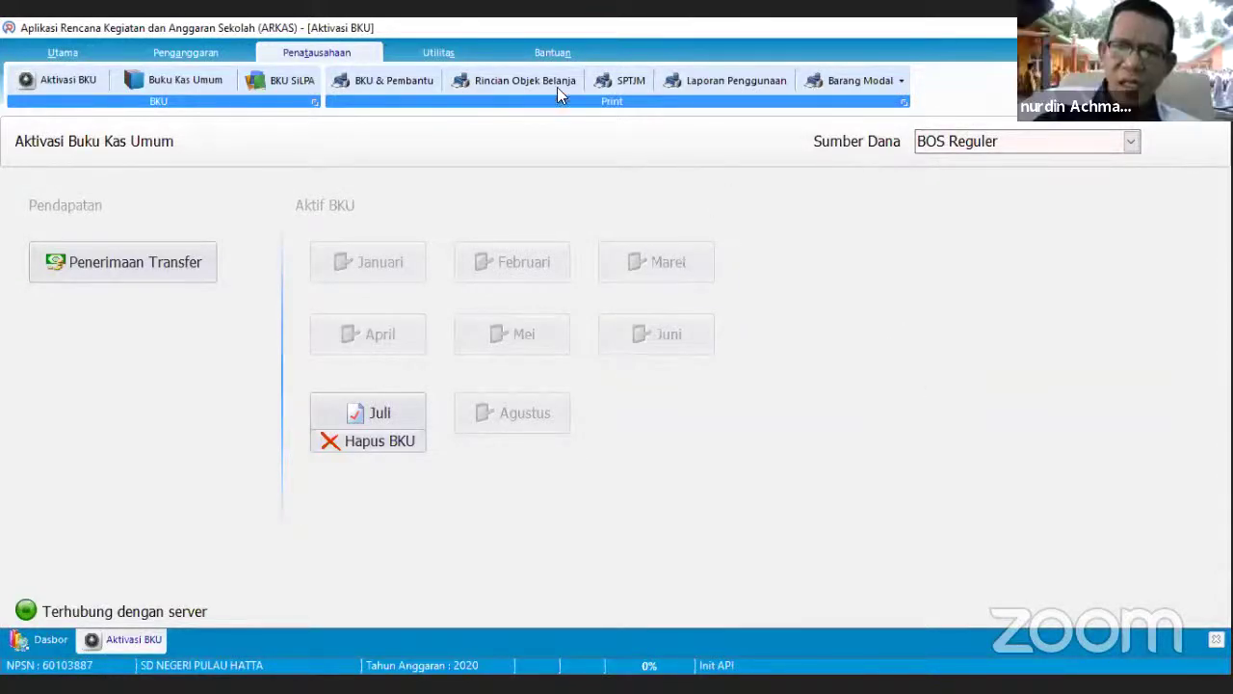
- Print the Buku Kas Pembantu Bank report with BOS Reguler ticked and Bulan Maret
left_click(424, 80)
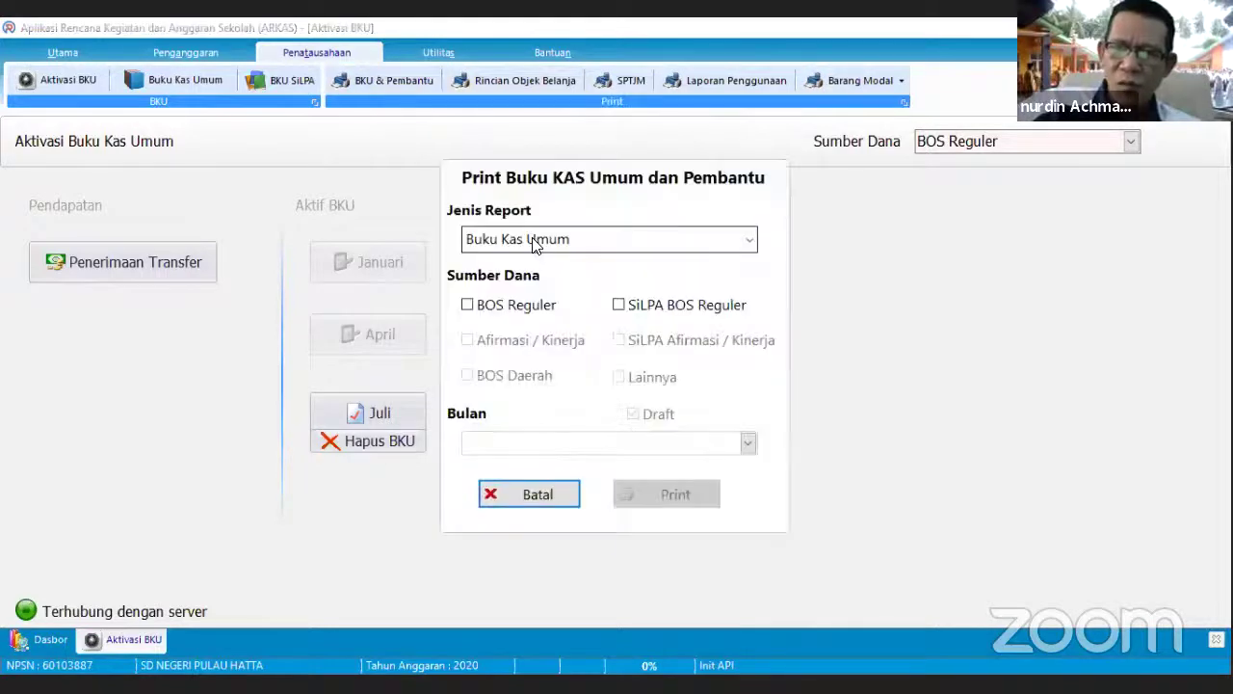
left_click(540, 239)
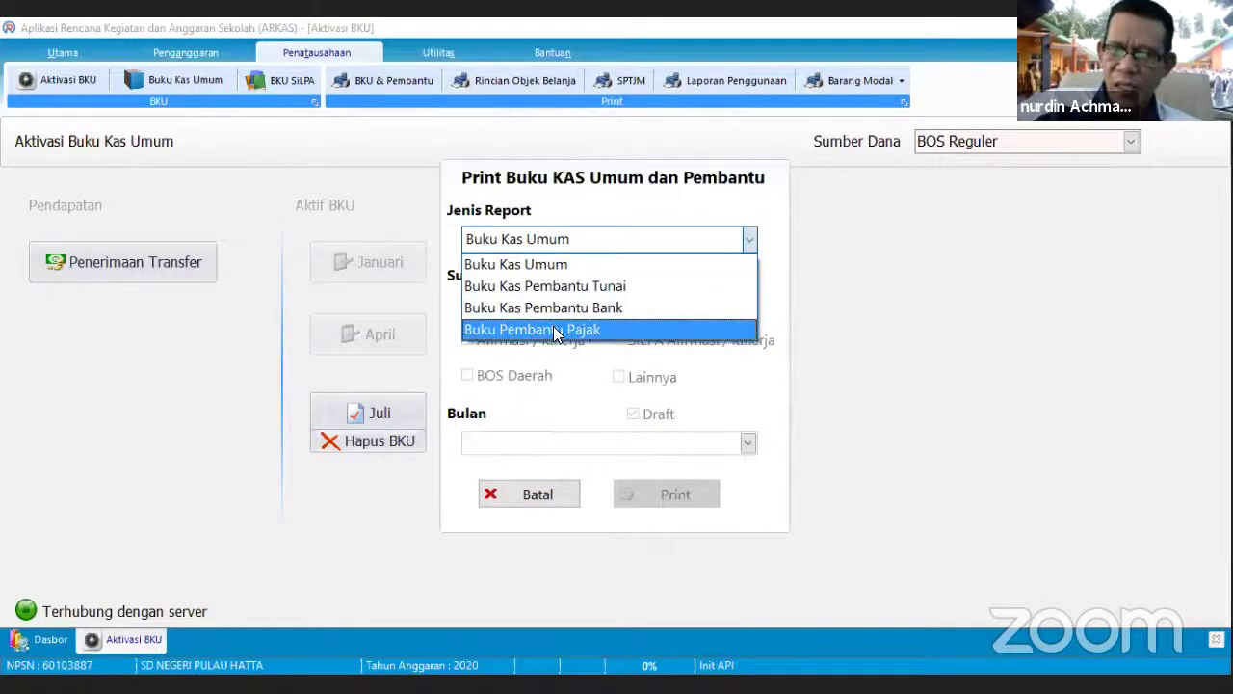
left_click(551, 308)
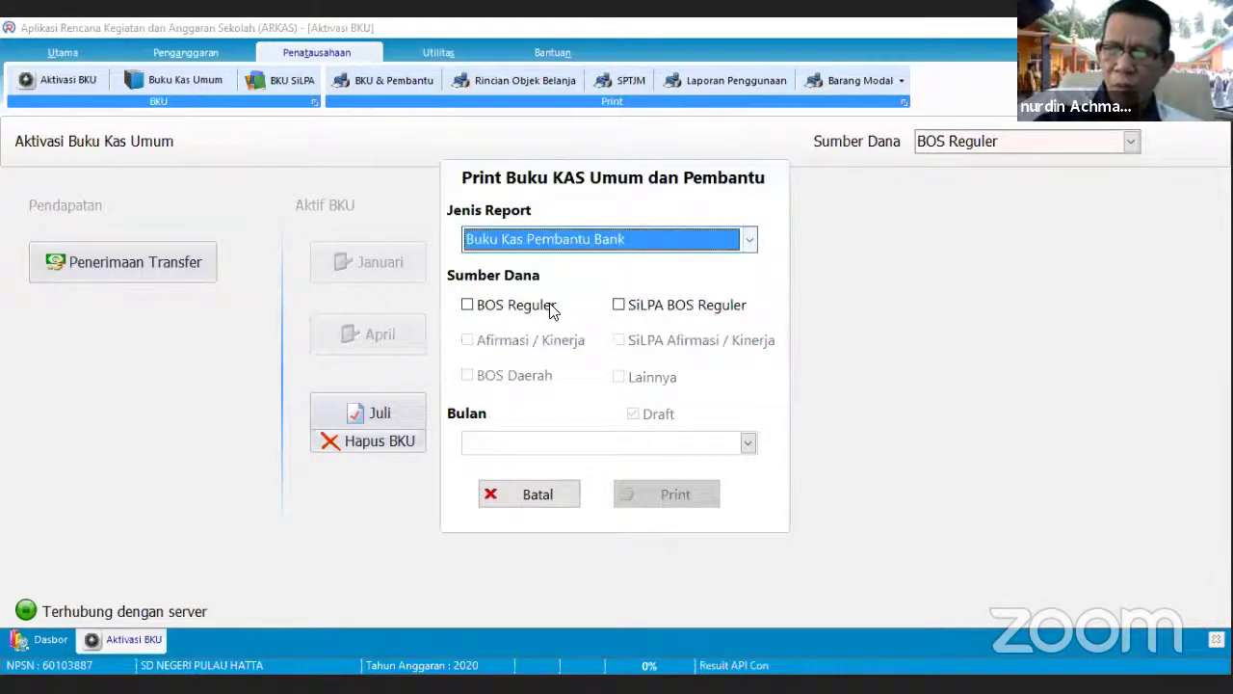
left_click(550, 304)
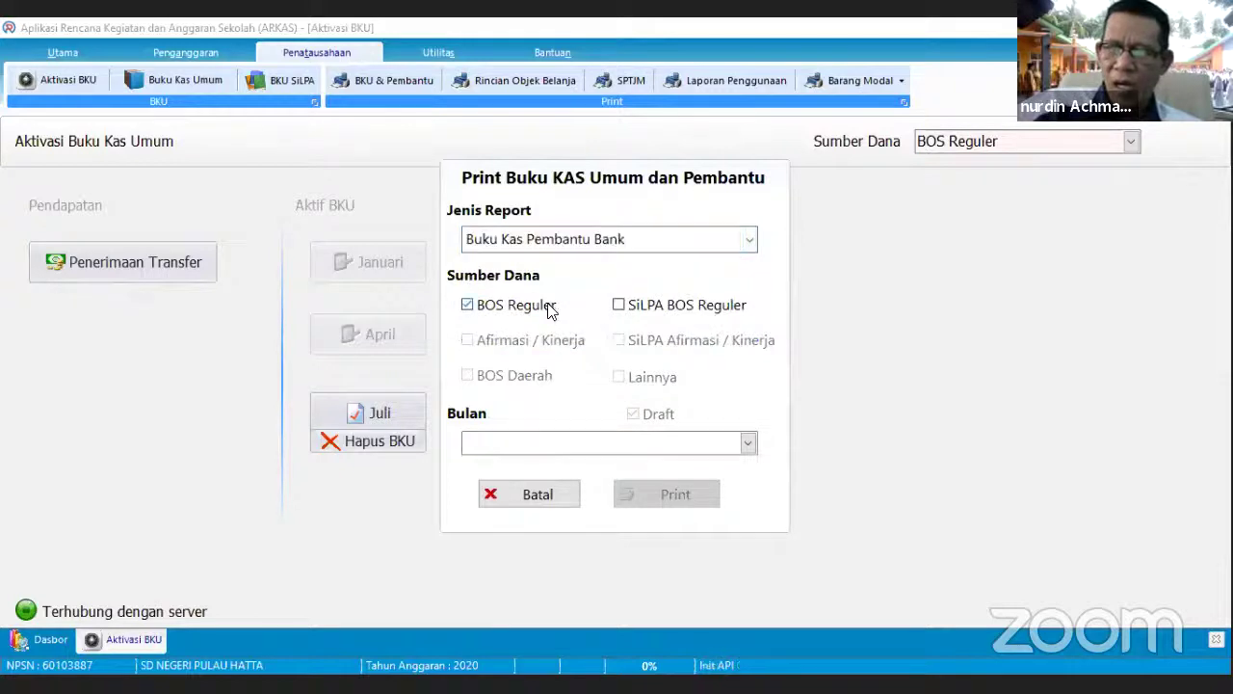
left_click(742, 442)
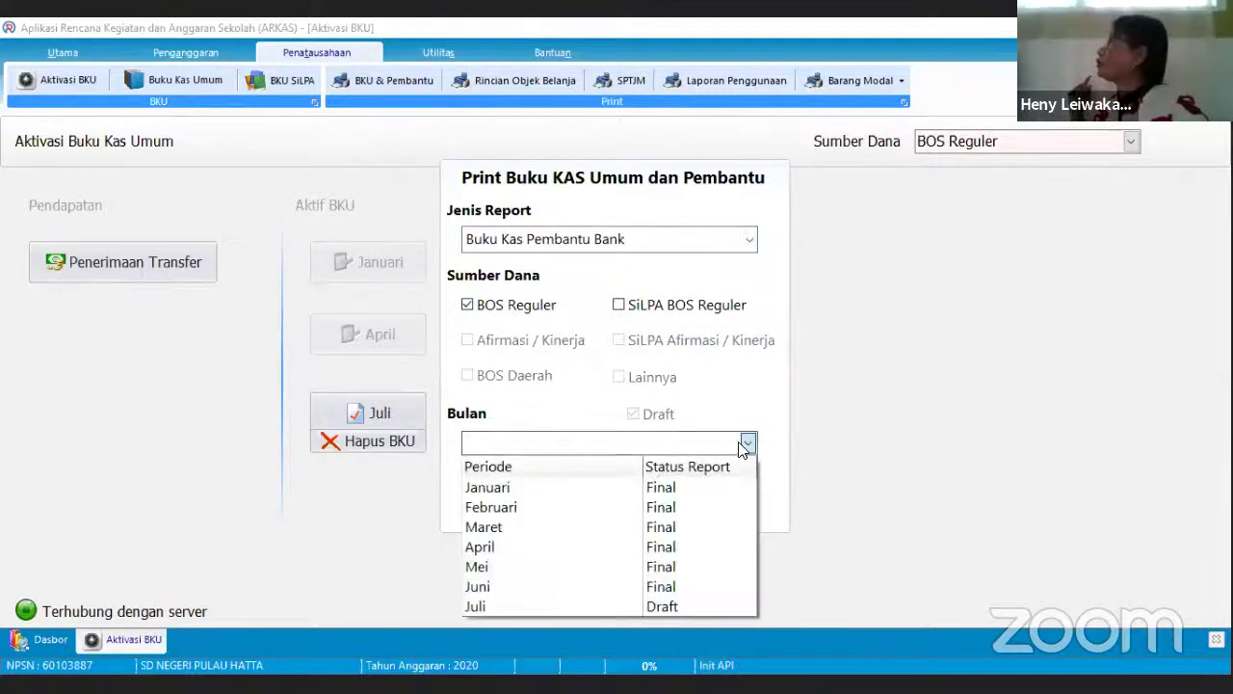
left_click(630, 527)
left_click(632, 504)
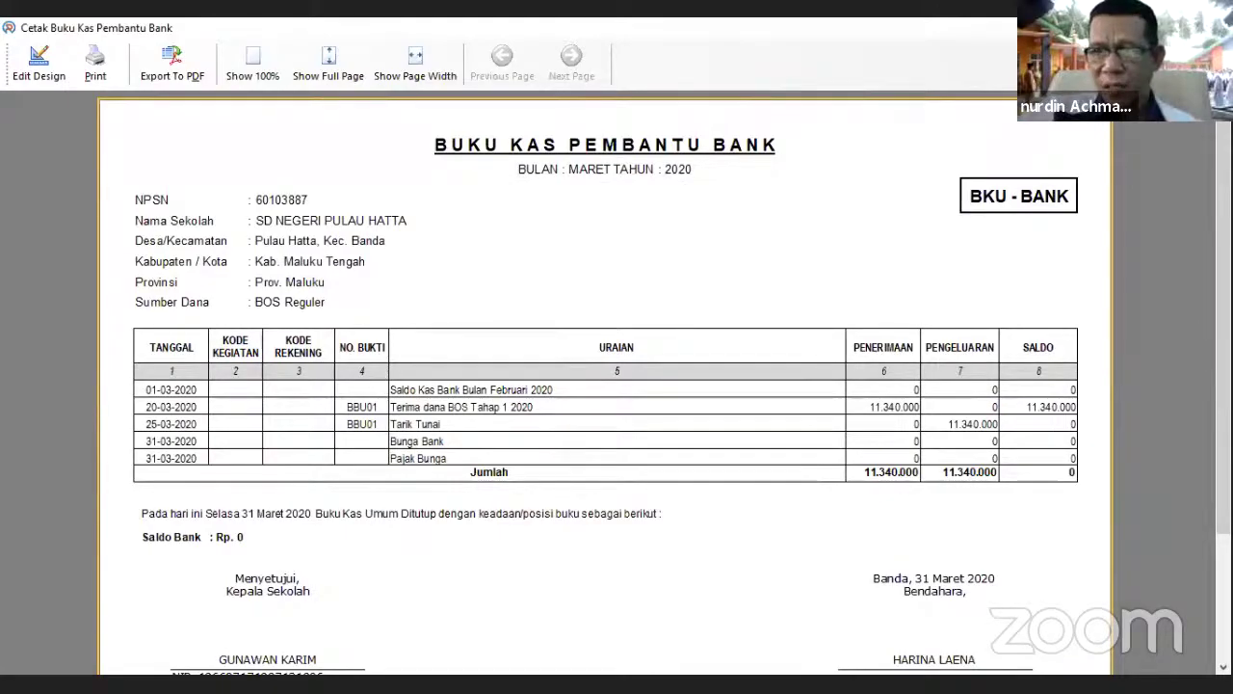
- Close the Cetak Buku Kas Pembantu Bank preview
key("Escape")
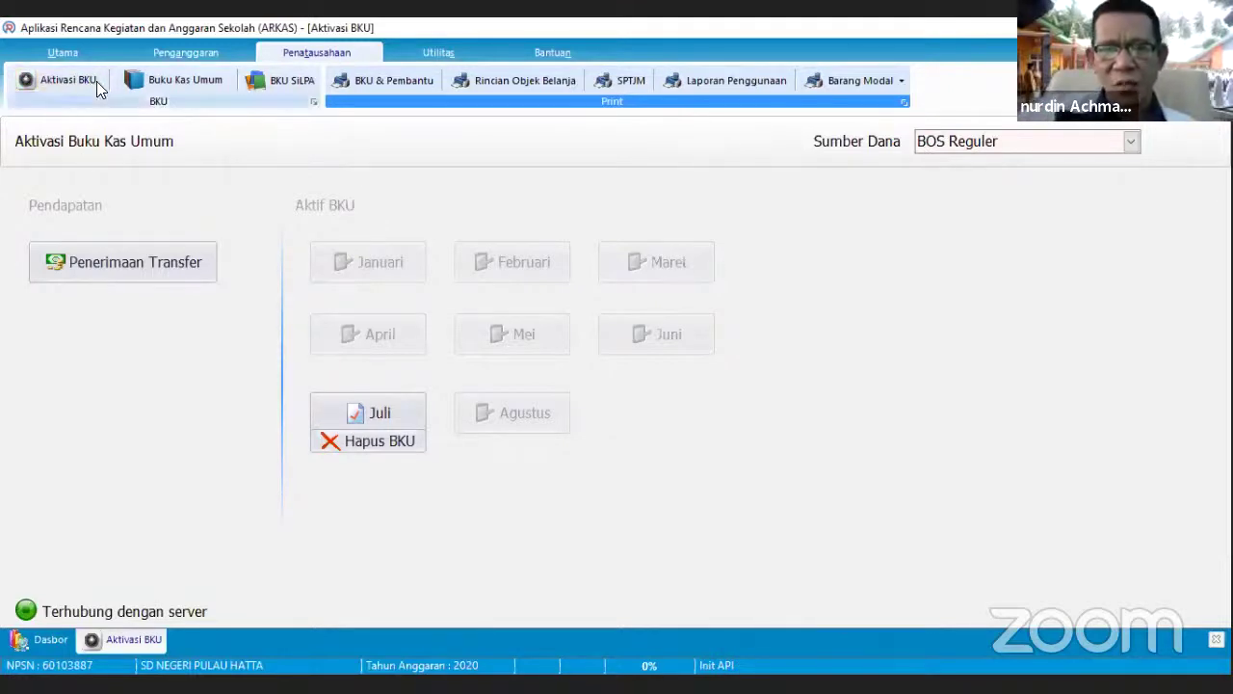
left_click(363, 414)
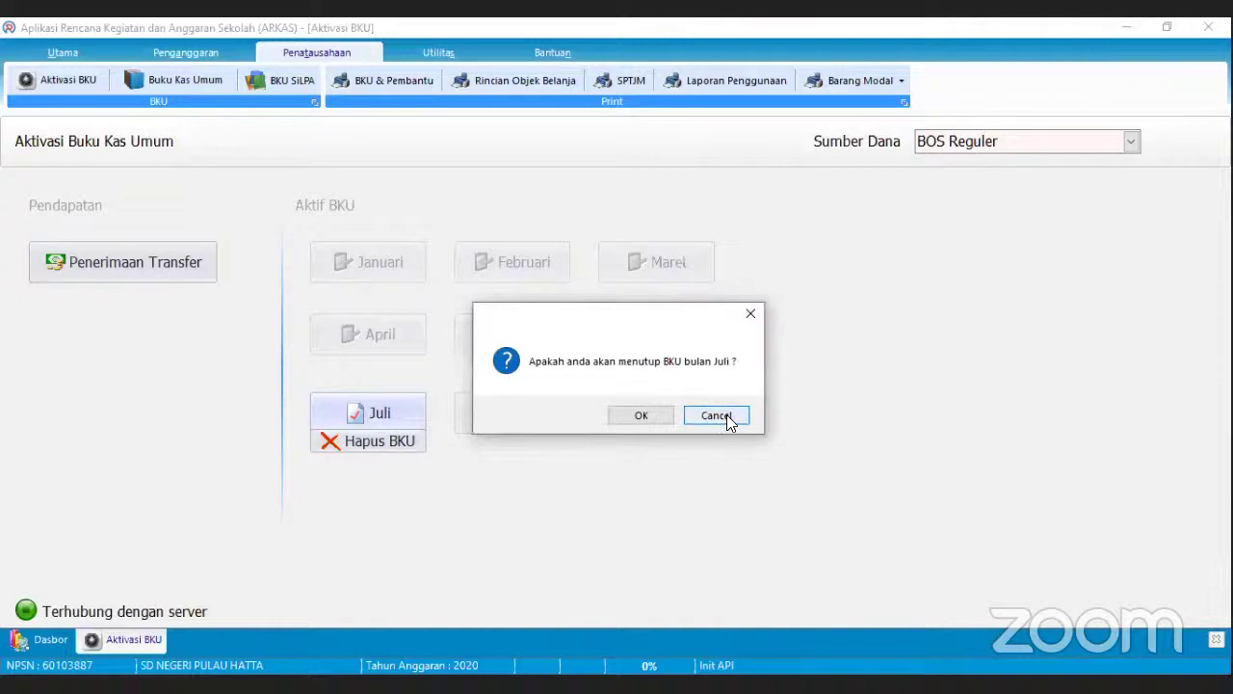
left_click(752, 308)
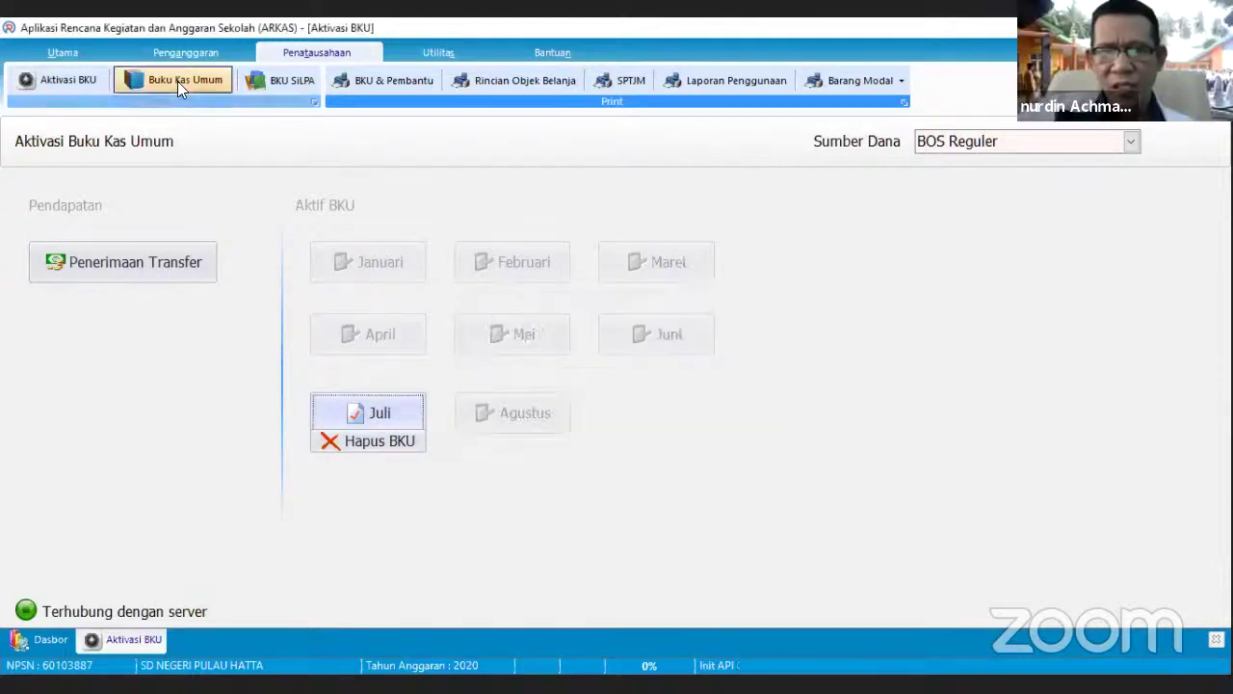
left_click(178, 80)
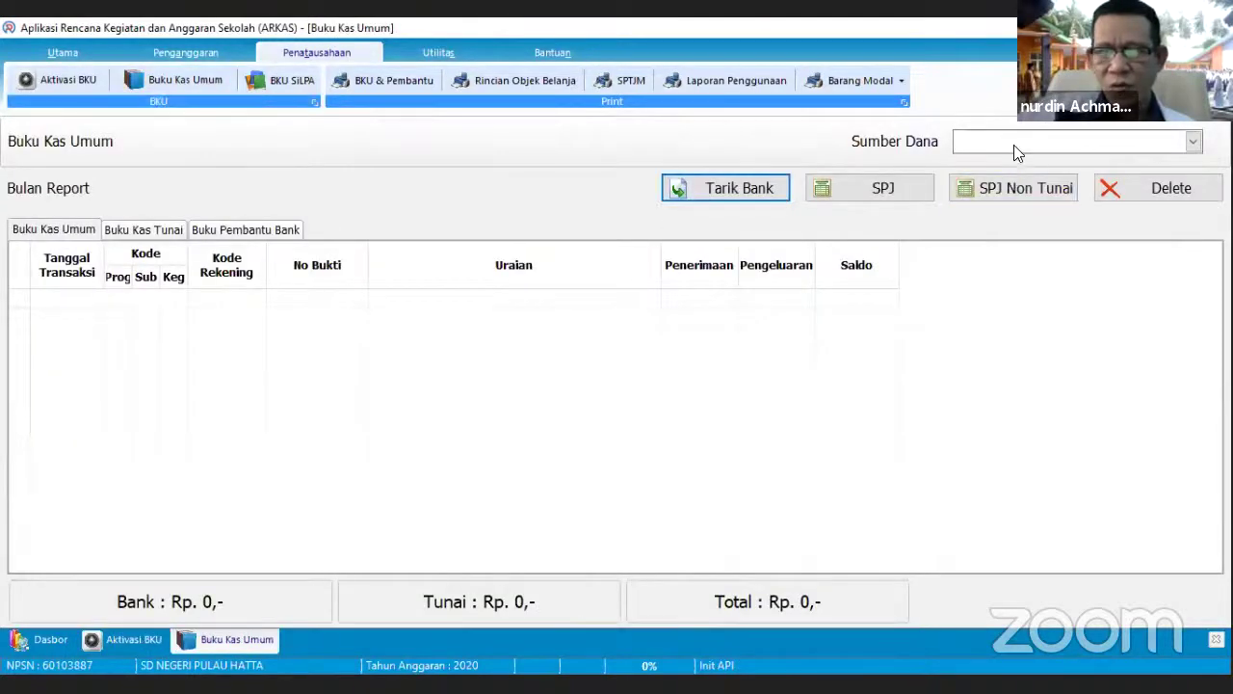
left_click(1014, 145)
left_click(1014, 162)
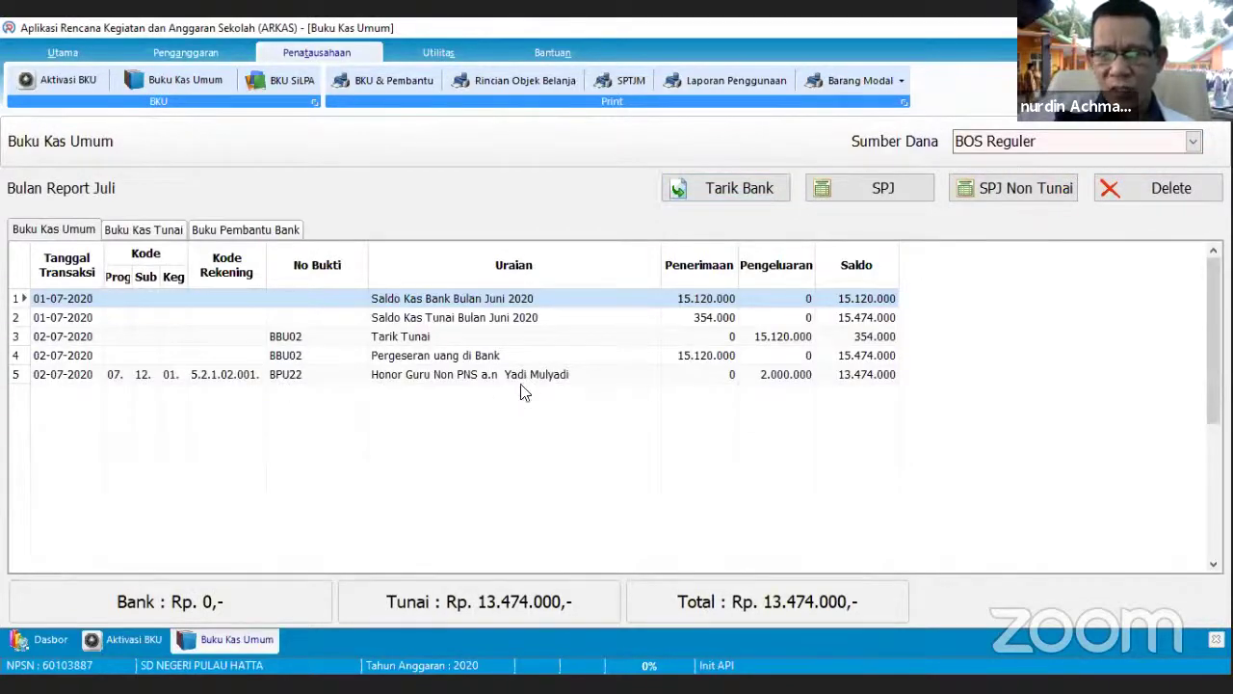
left_click(852, 192)
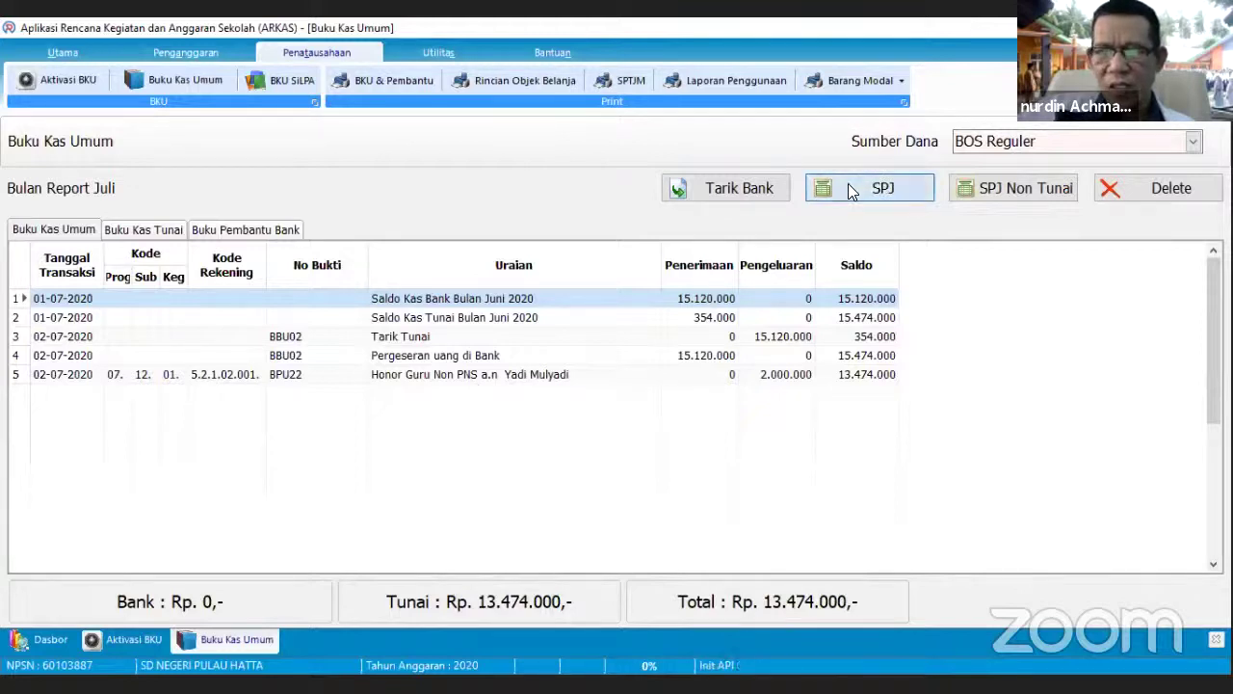
- Choose Rekening 'Belanja alat tulis kantor' and Kegiatan 07.05.61 office stationery purchase for BPU23
left_click(830, 262)
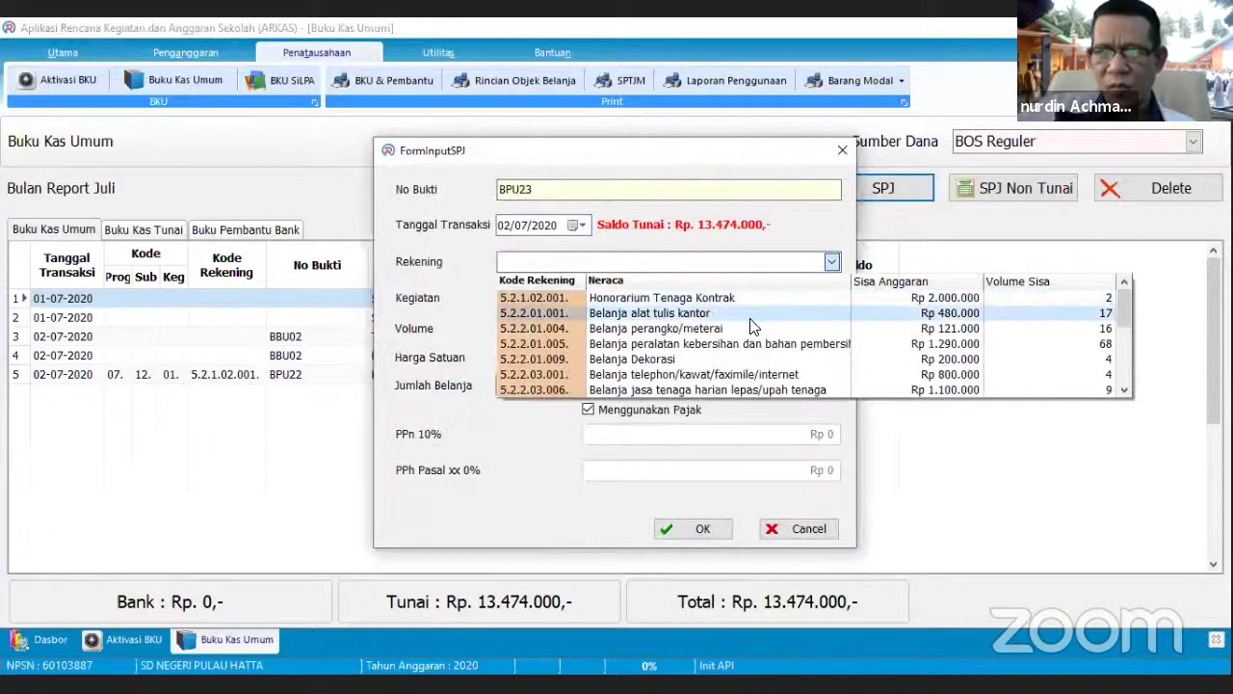
left_click(691, 312)
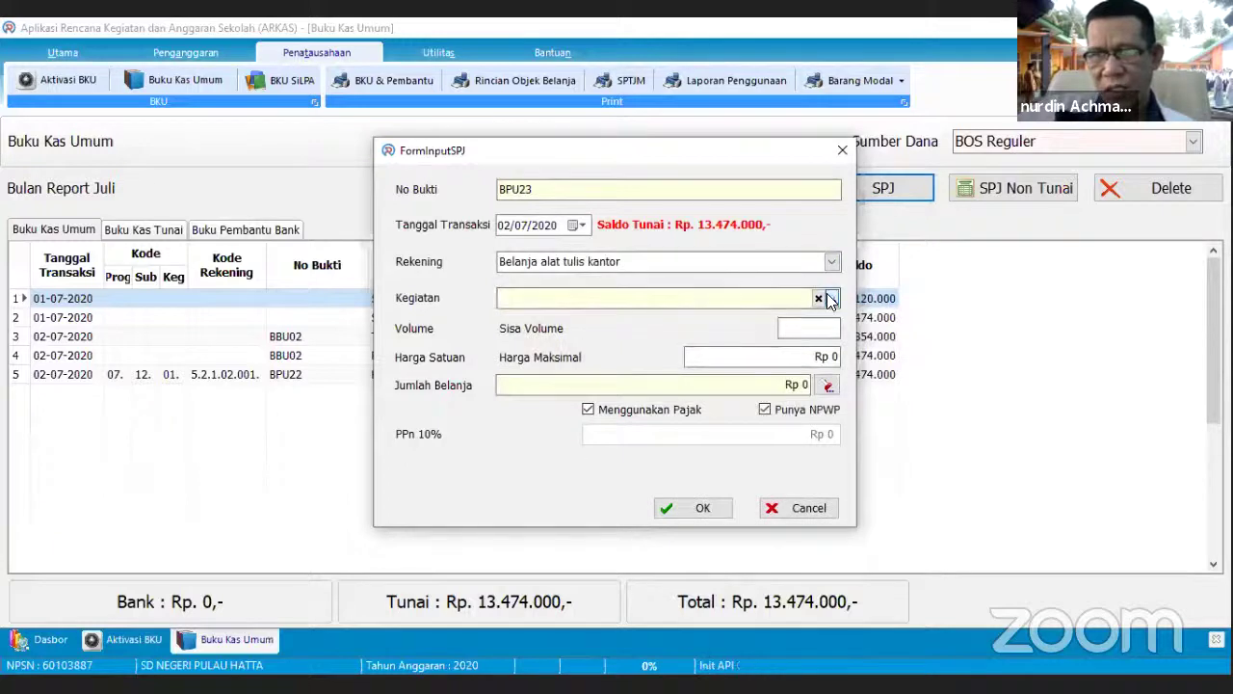
left_click(831, 299)
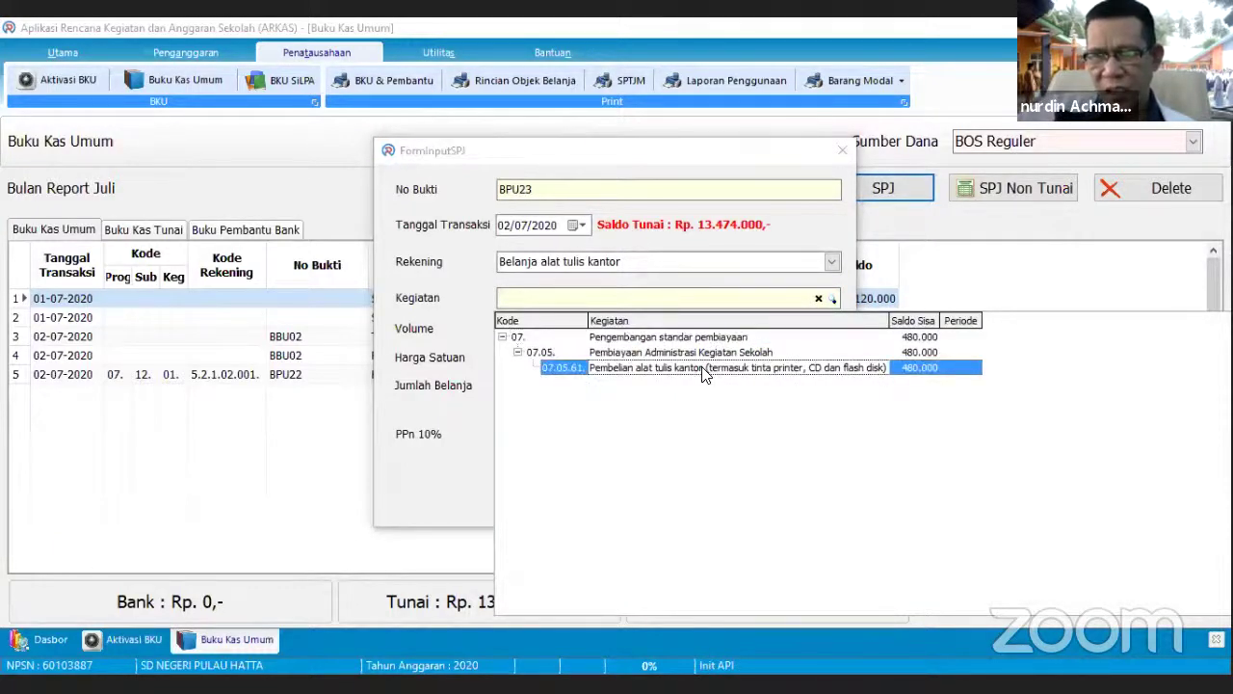
left_click(704, 374)
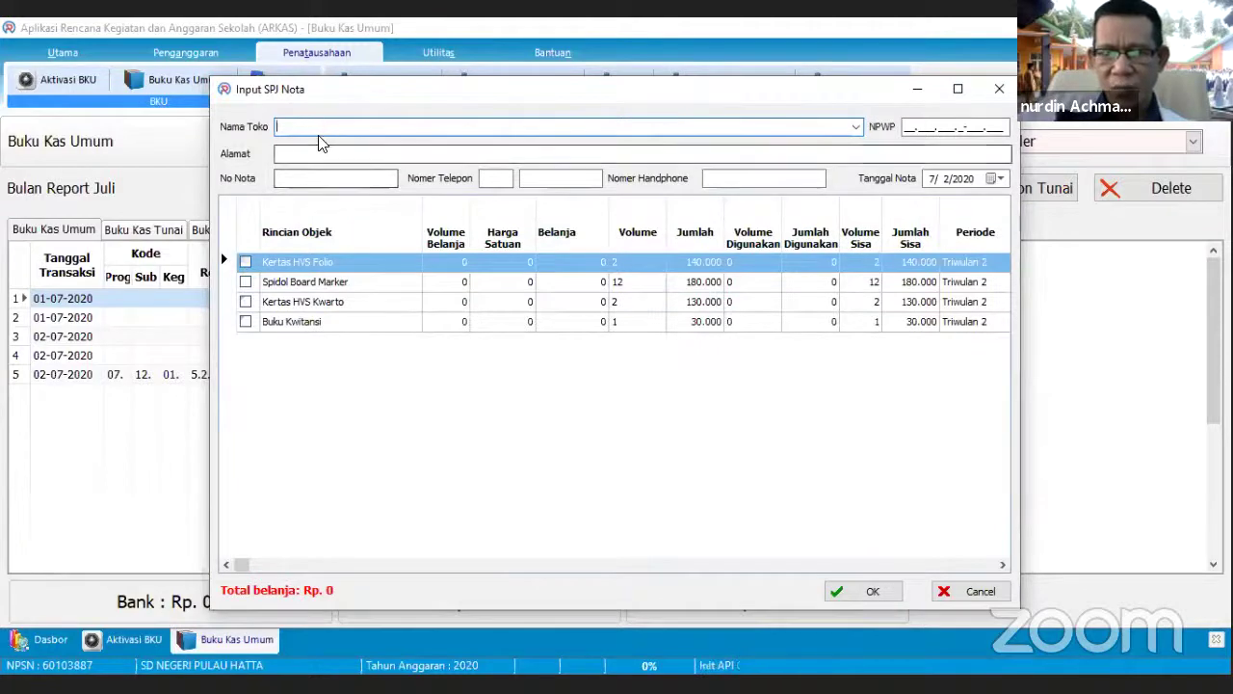
- Autofill the store name from 'T', then cancel the receipt form without saving
type("Toko Cahaya Abadi")
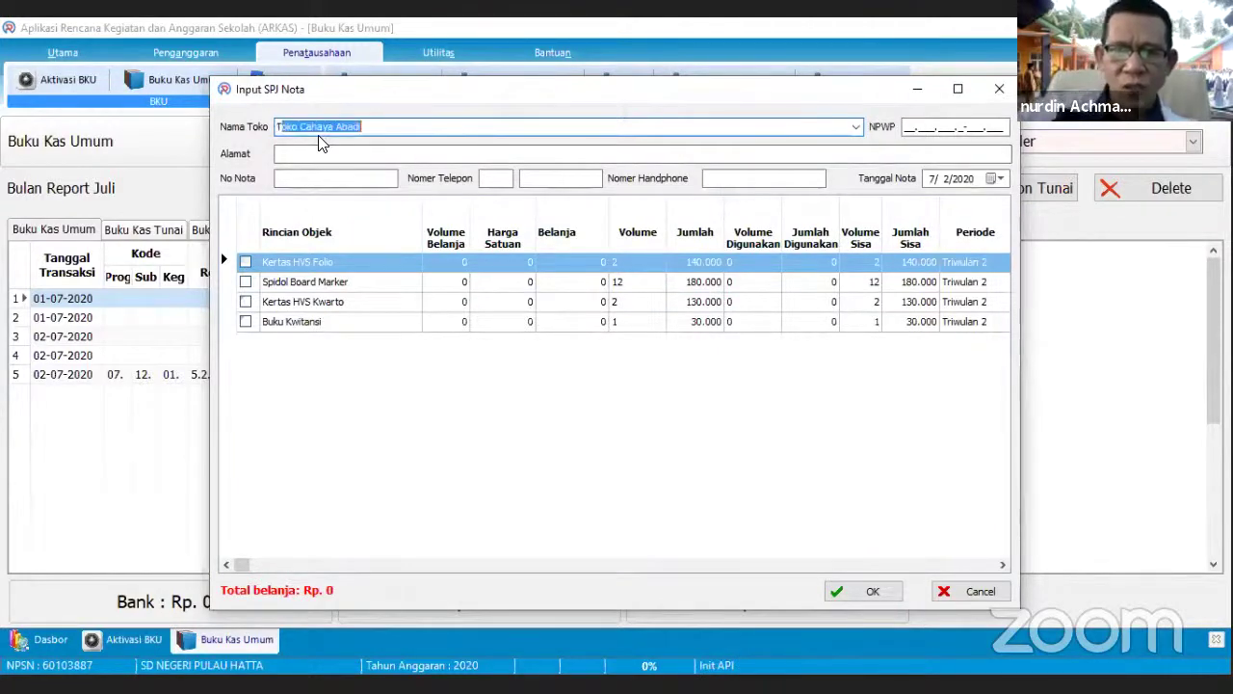
key("Tab")
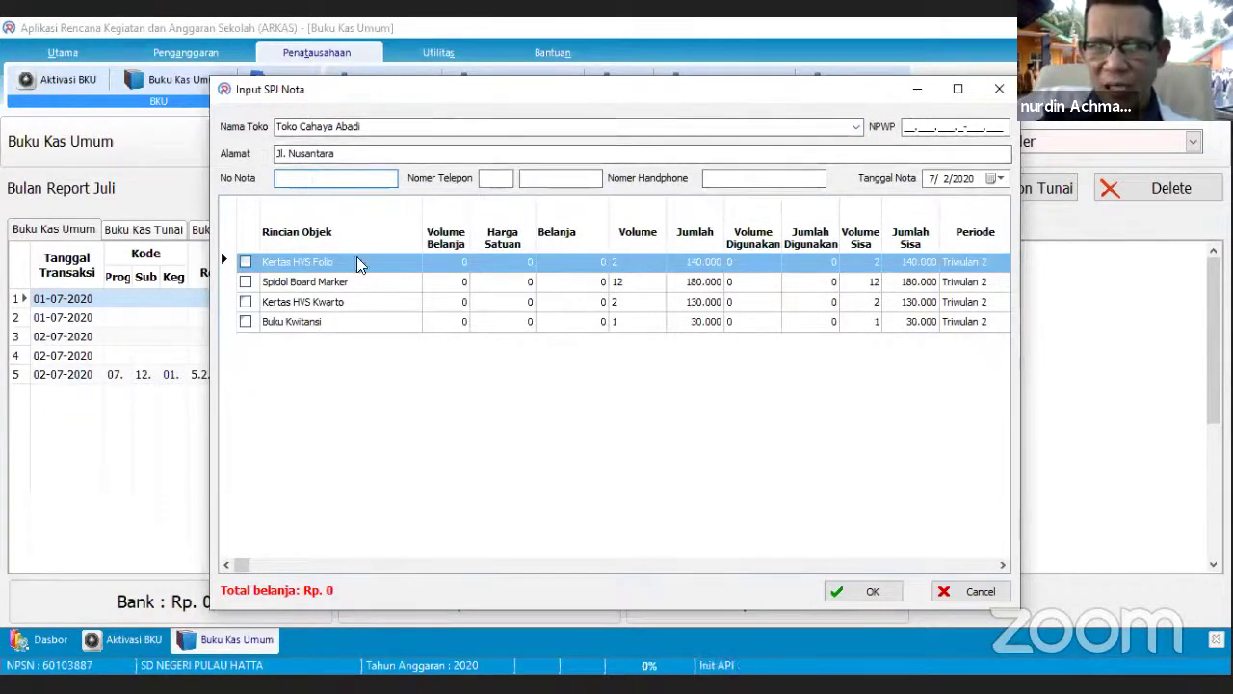
left_click(939, 592)
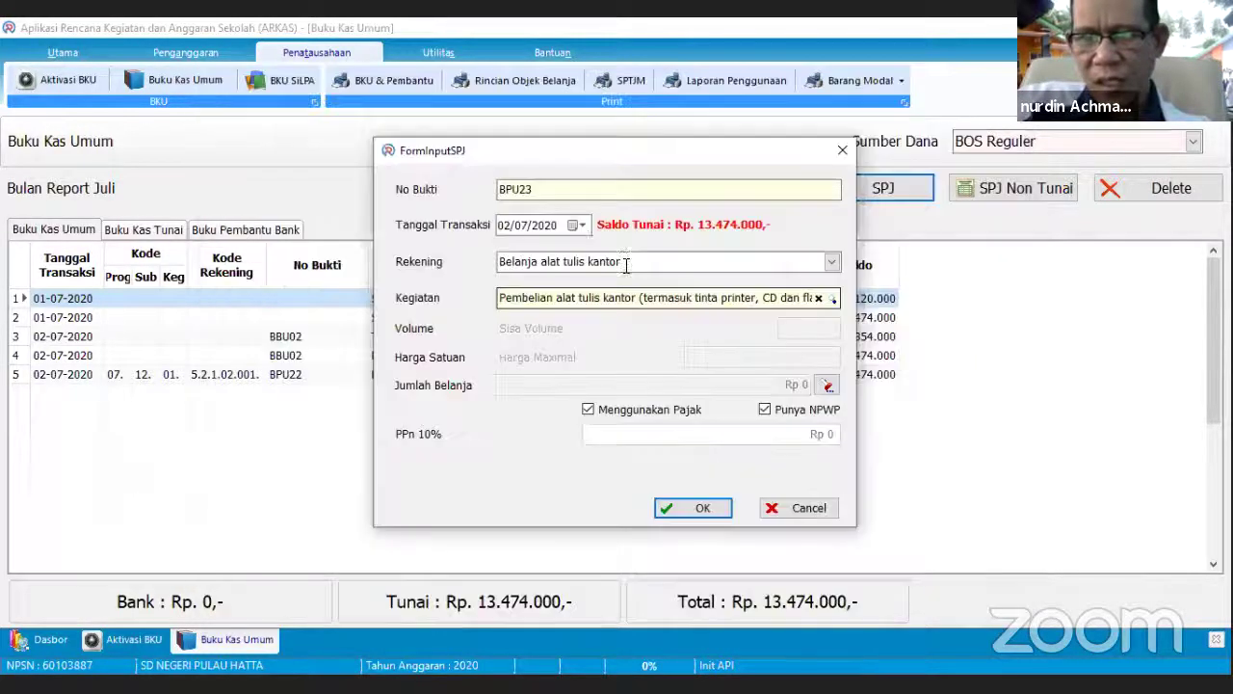
- Set the transaction date to 15/07/2020 and reselect Kegiatan 07.05.61 stationery purchase
left_click(581, 224)
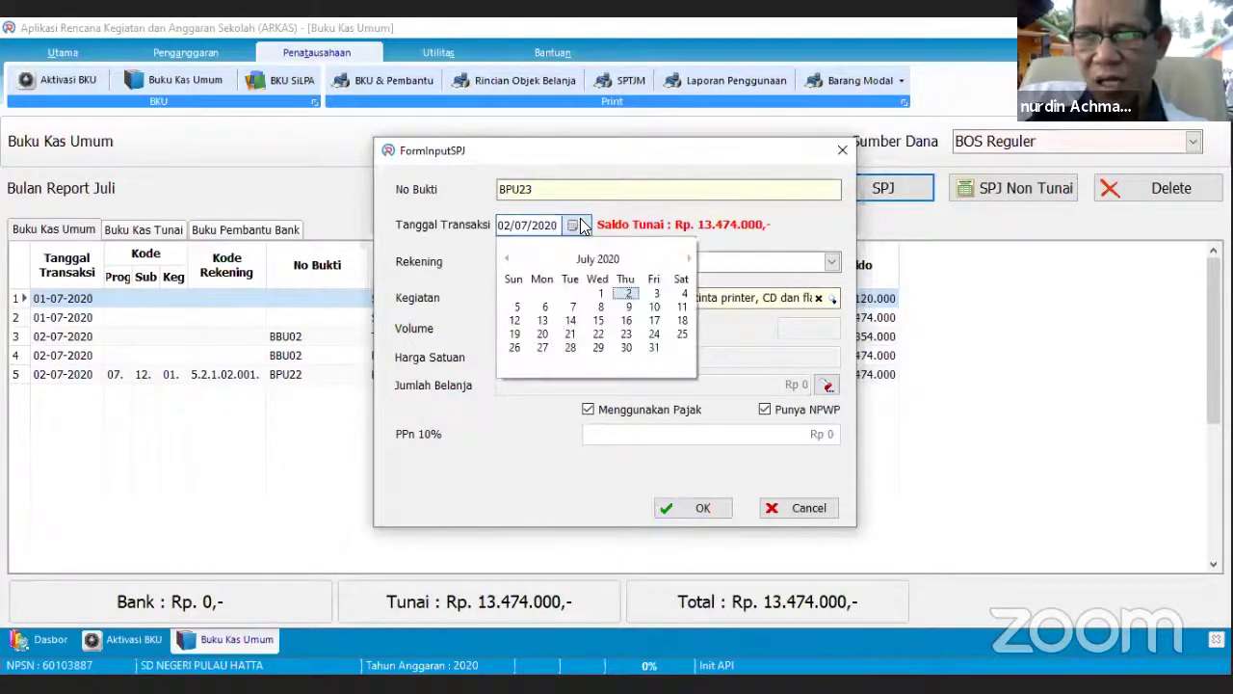
left_click(598, 320)
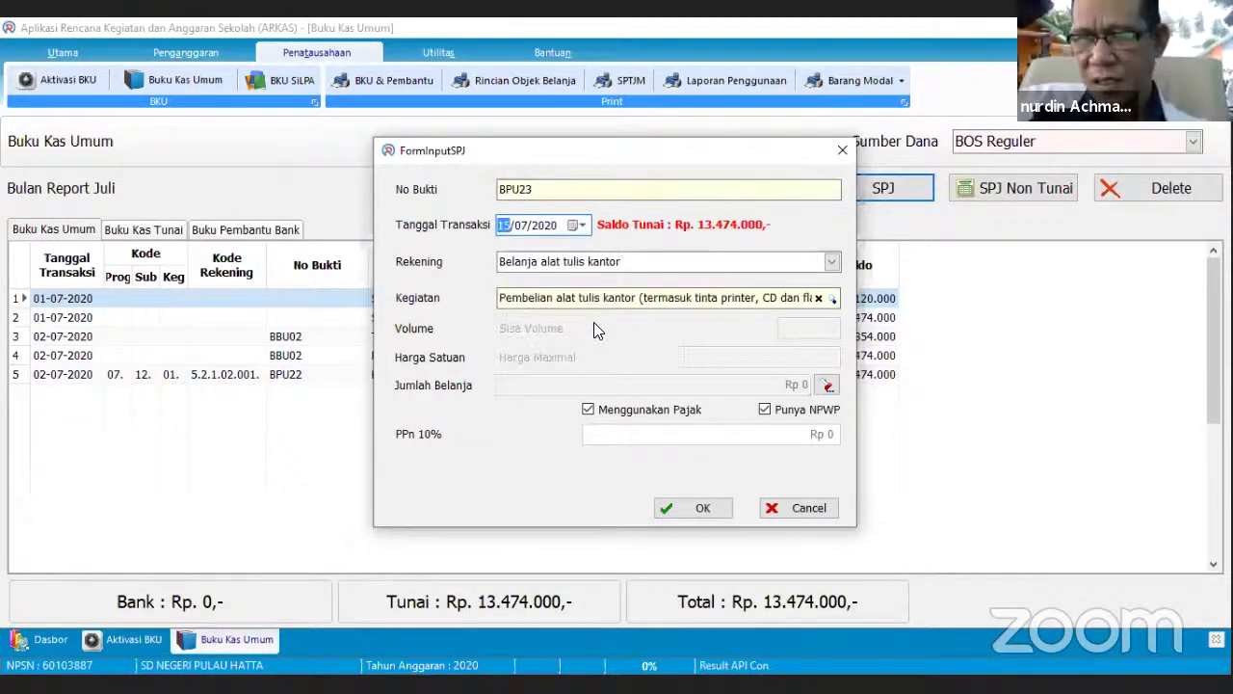
left_click(832, 298)
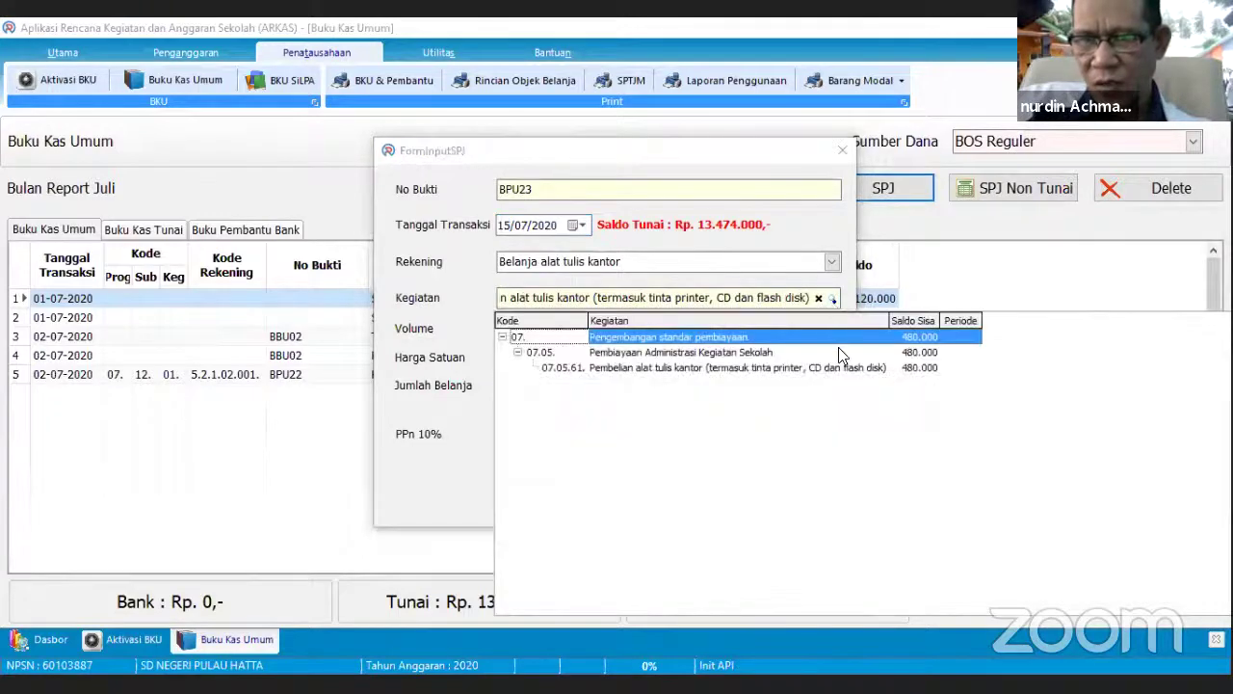
left_click(775, 370)
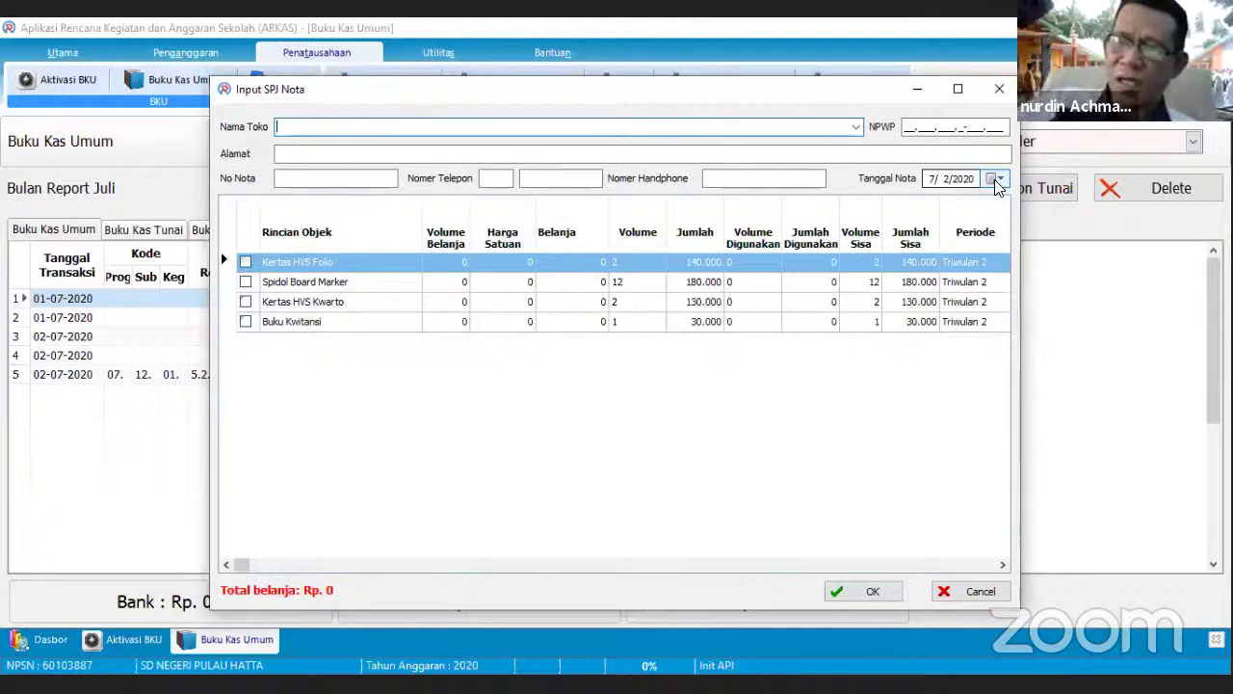
- Page the receipt-date calendar five months back and two forward, leaving Tanggal Nota at 4/1/2020
left_click(995, 179)
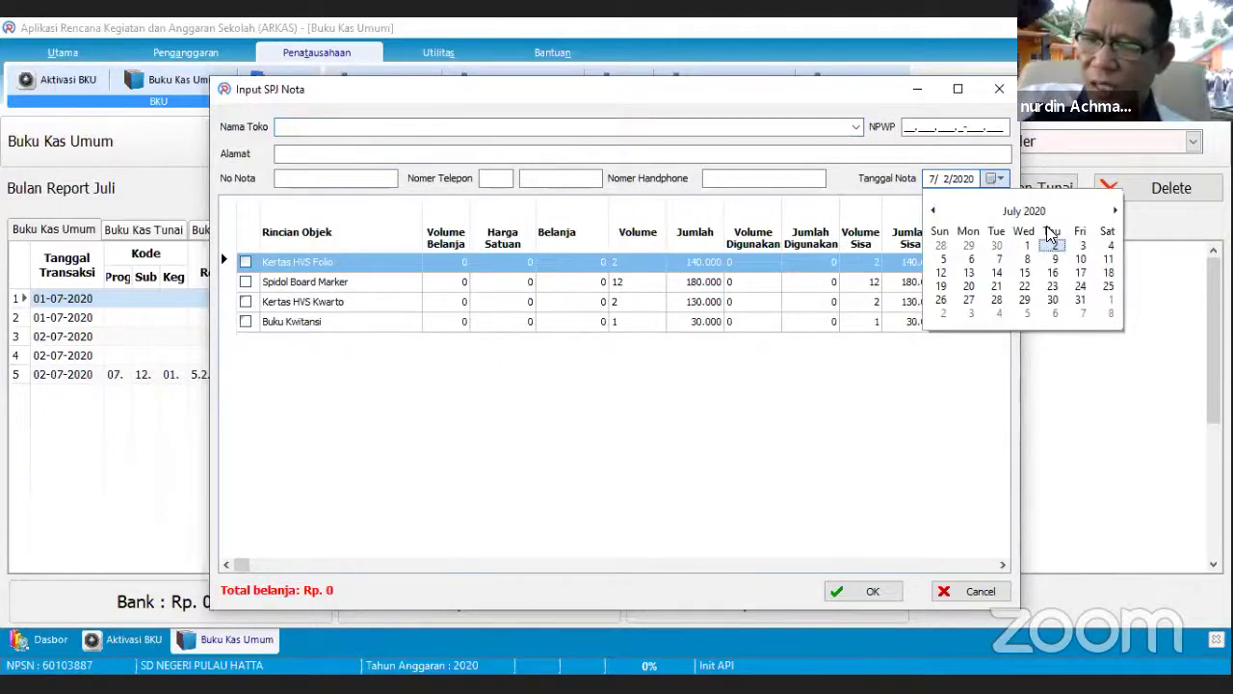
left_click(932, 214)
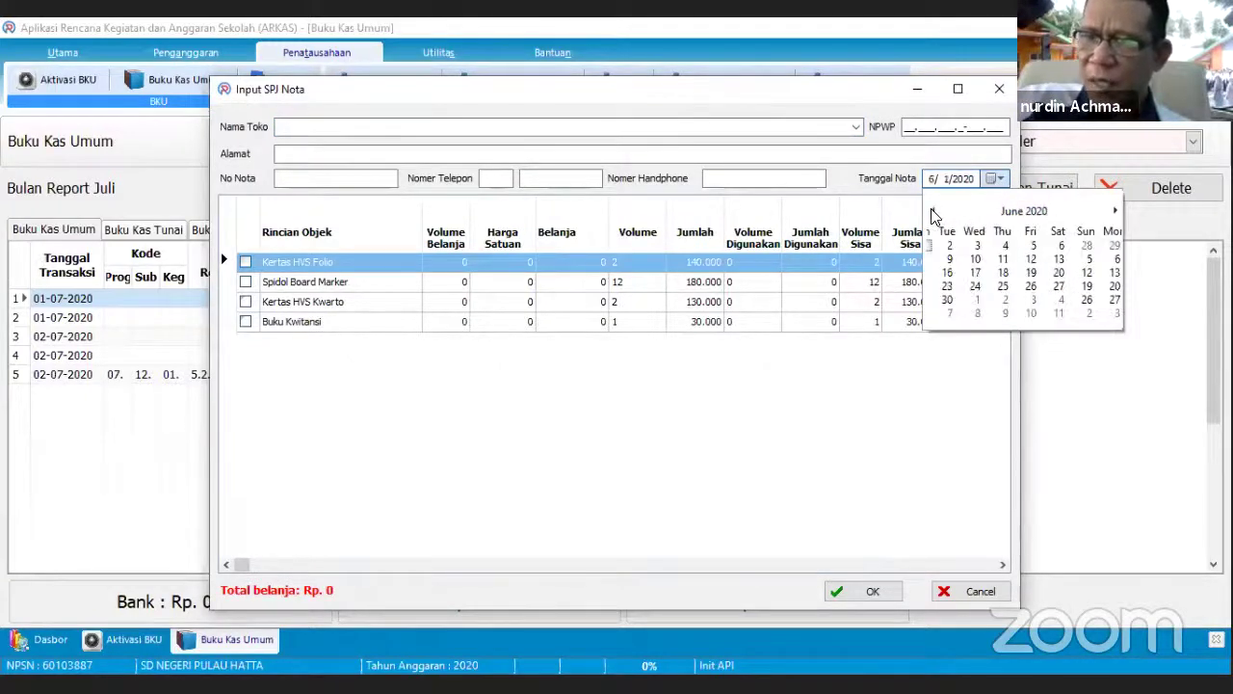
left_click(933, 214)
left_click(932, 214)
left_click(932, 214)
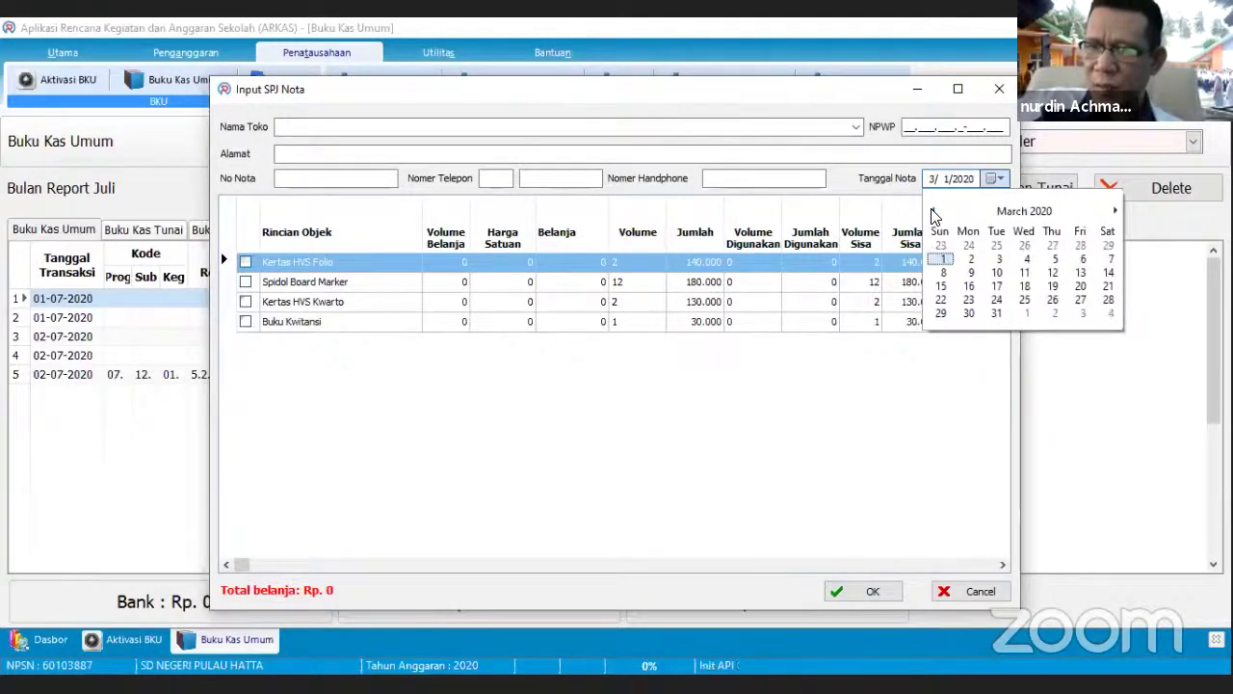
left_click(932, 214)
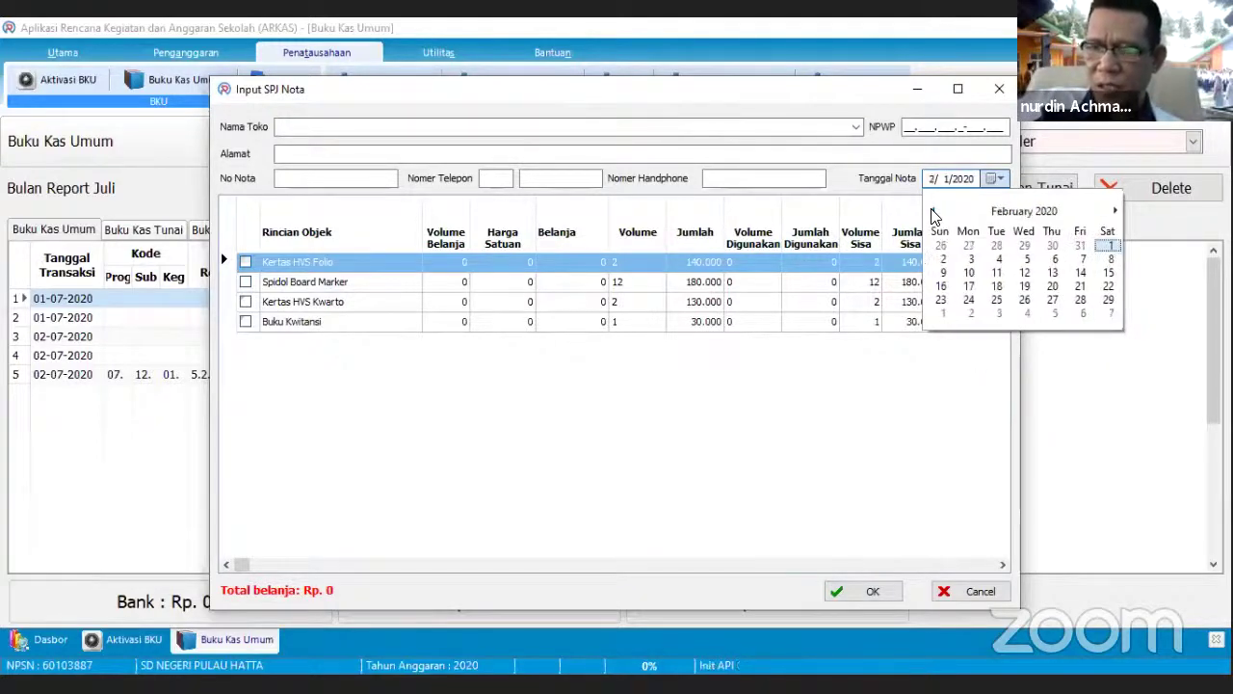
left_click(1115, 210)
left_click(1114, 210)
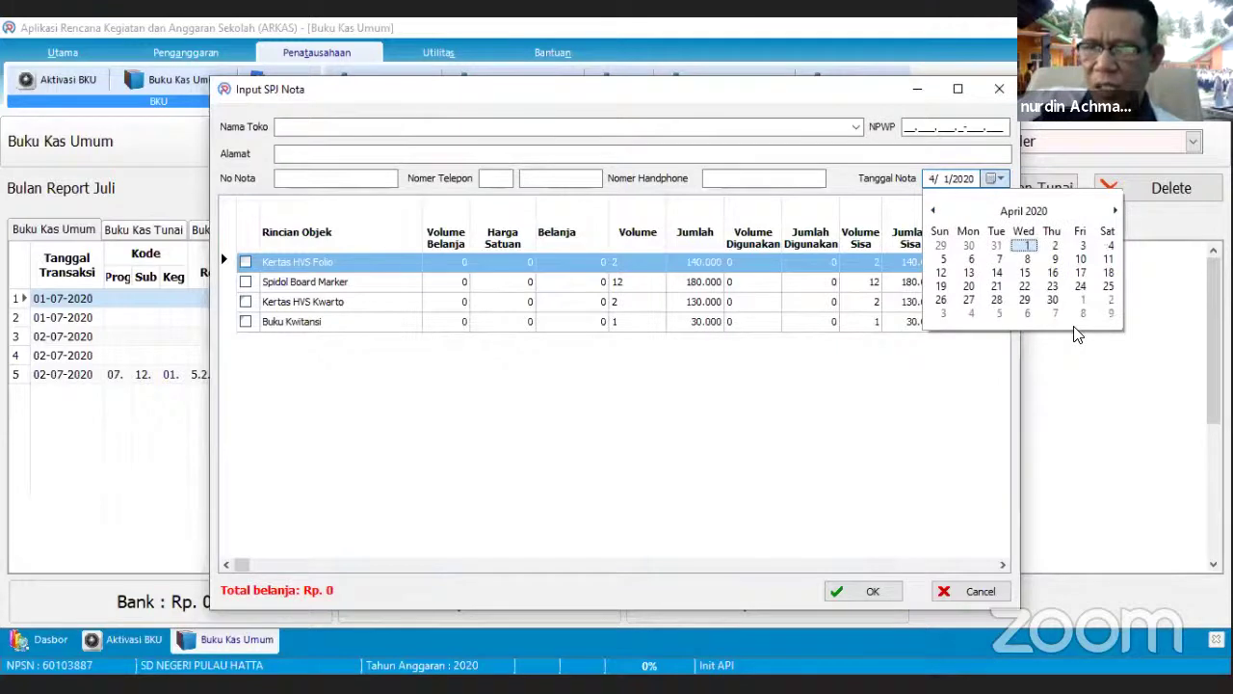
left_click(986, 589)
- Cancel the receipt, move the transaction date to 14/07/2020, and reselect Kegiatan 07.05.61
left_click(986, 589)
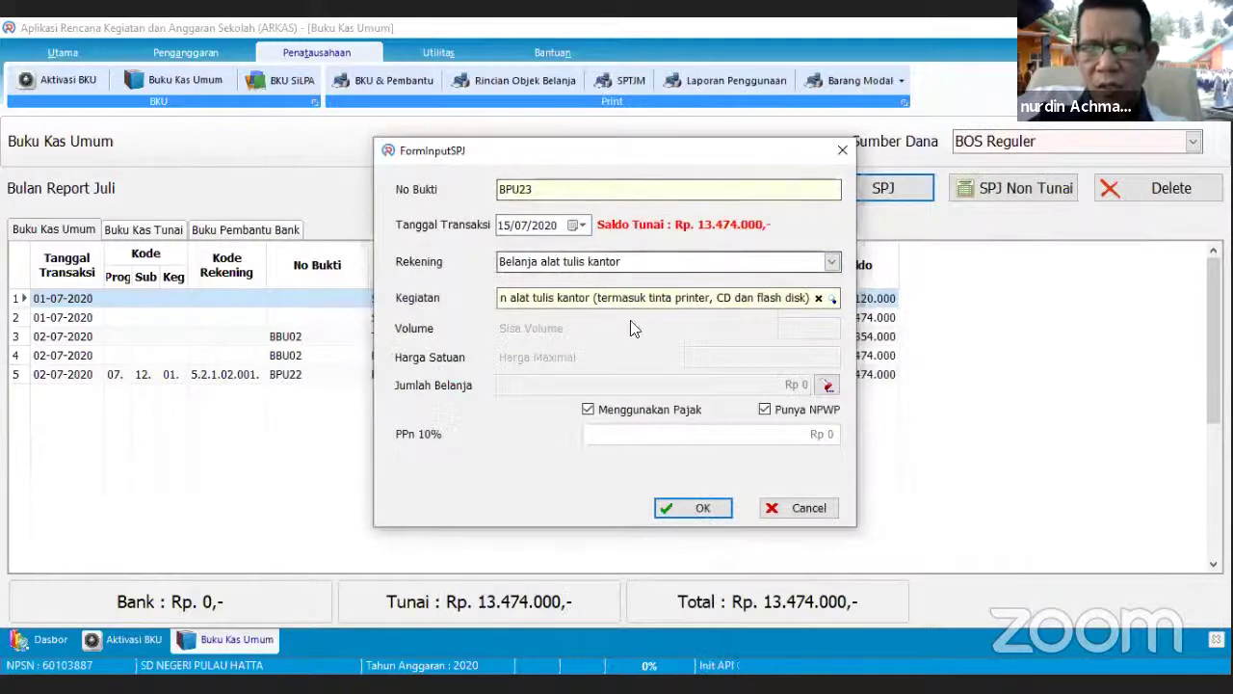
left_click(576, 224)
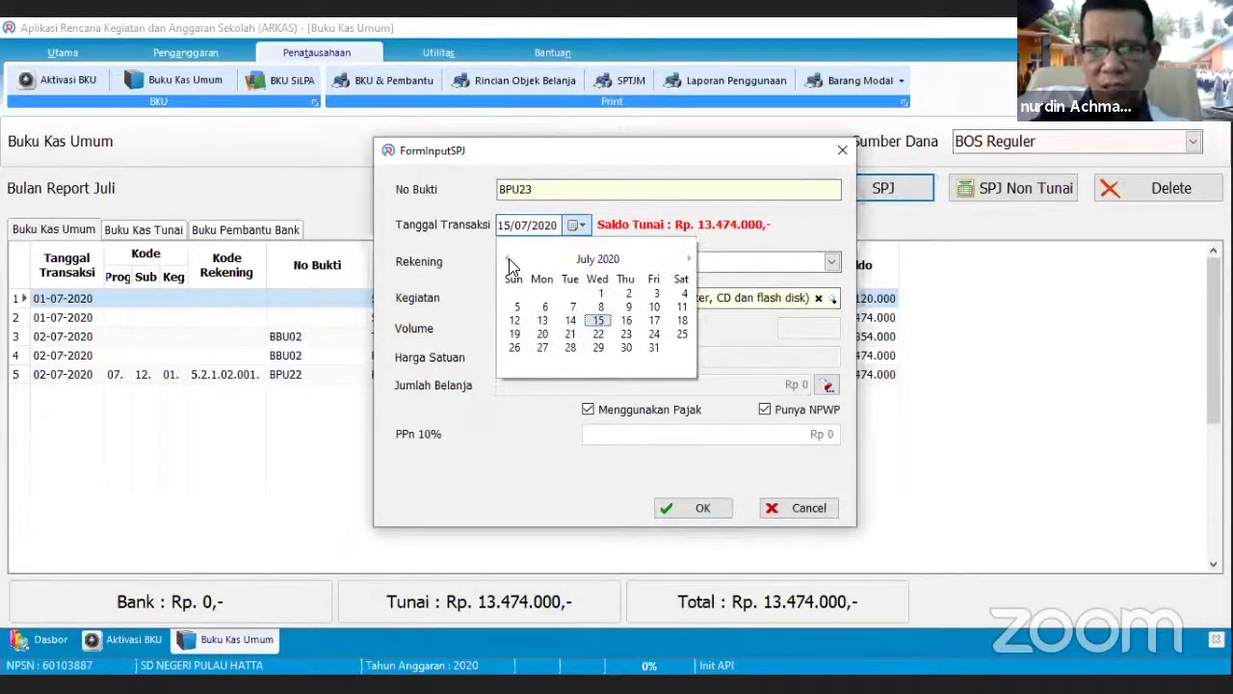
left_click(572, 323)
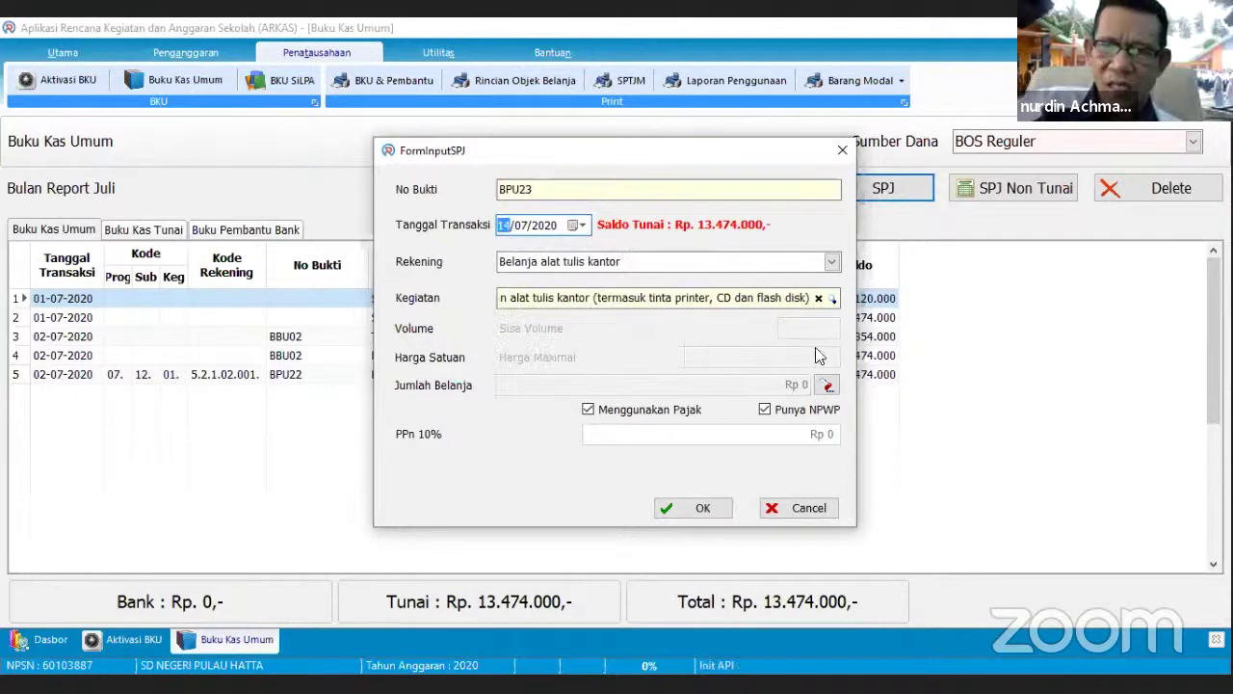
left_click(829, 298)
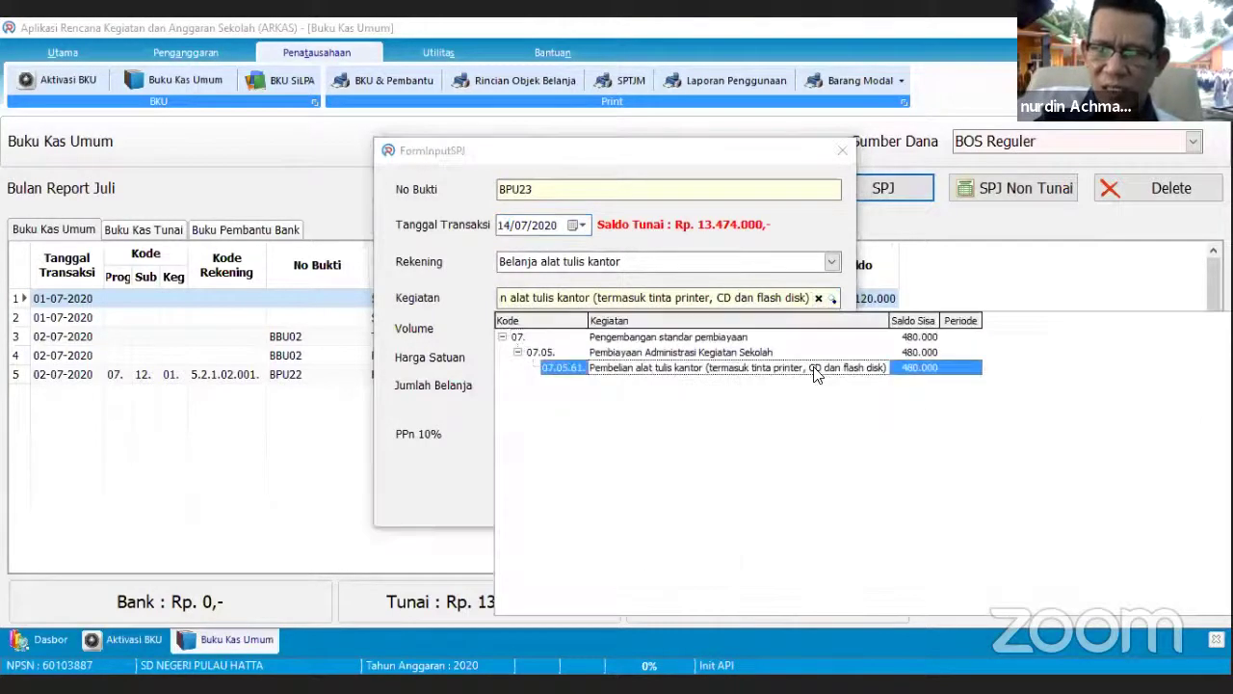
left_click(816, 373)
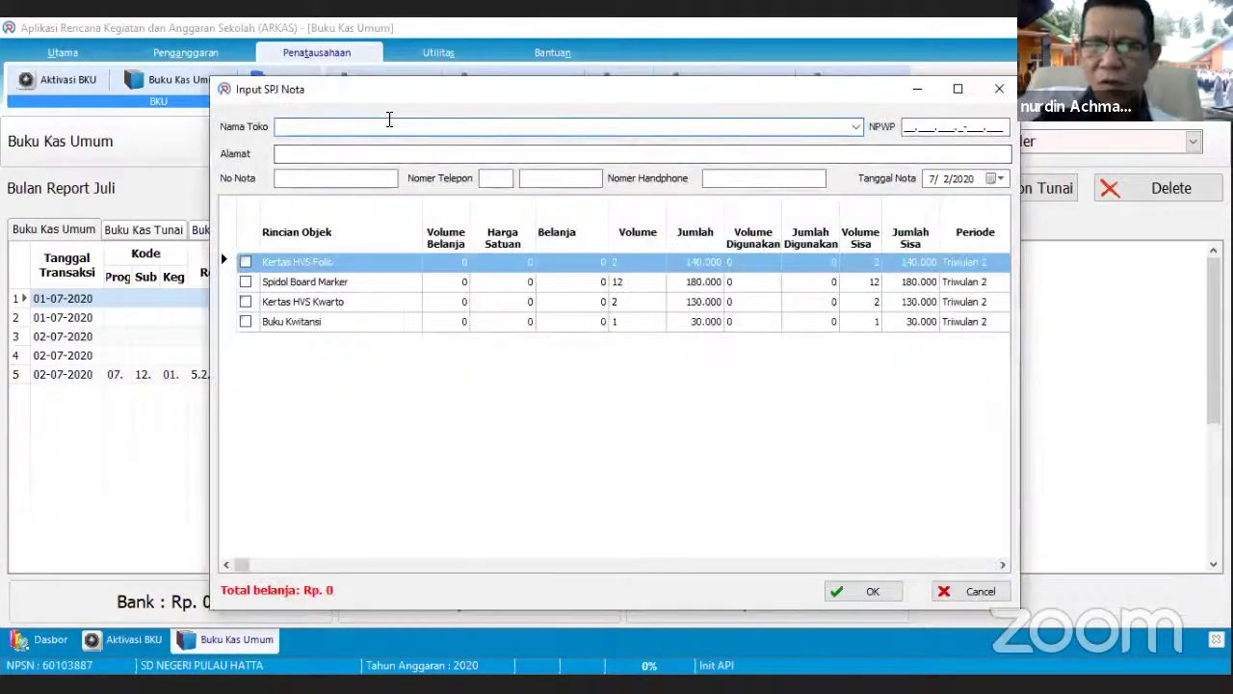
- Autofill Toko Cahaya Abadi and its address, and tick all four stationery items
type("Toko Cahaya Abadi")
left_click(391, 148)
left_click(375, 177)
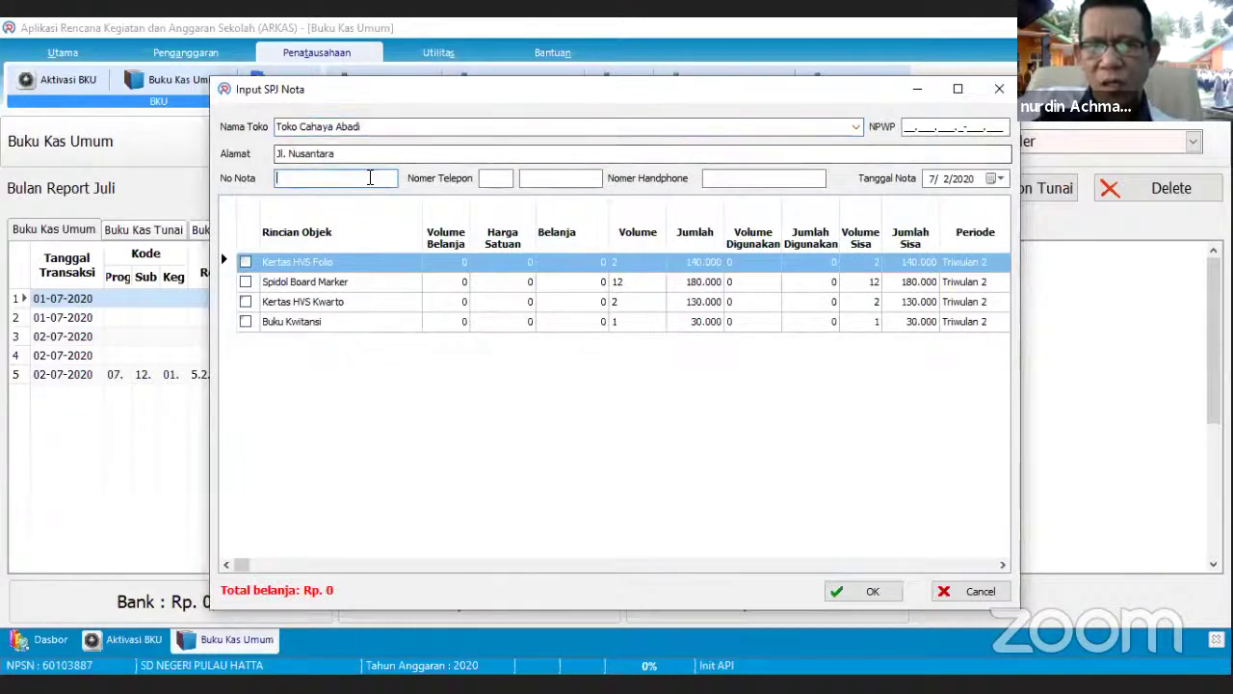
left_click(535, 180)
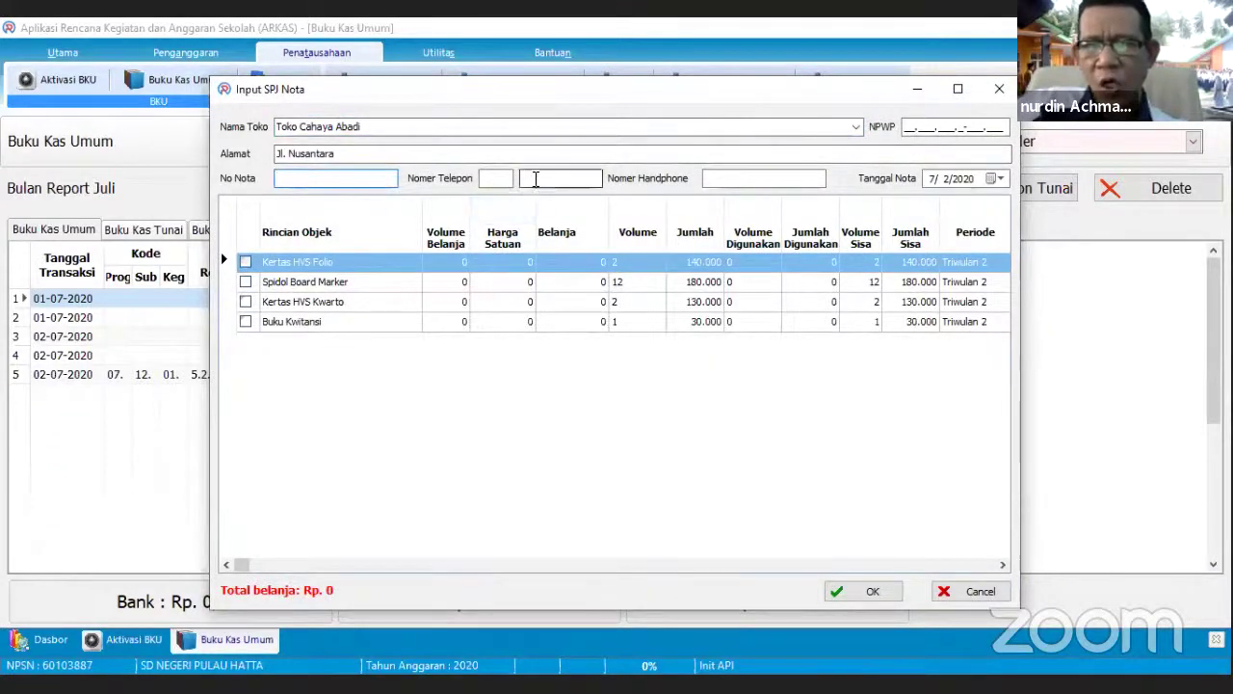
left_click(535, 178)
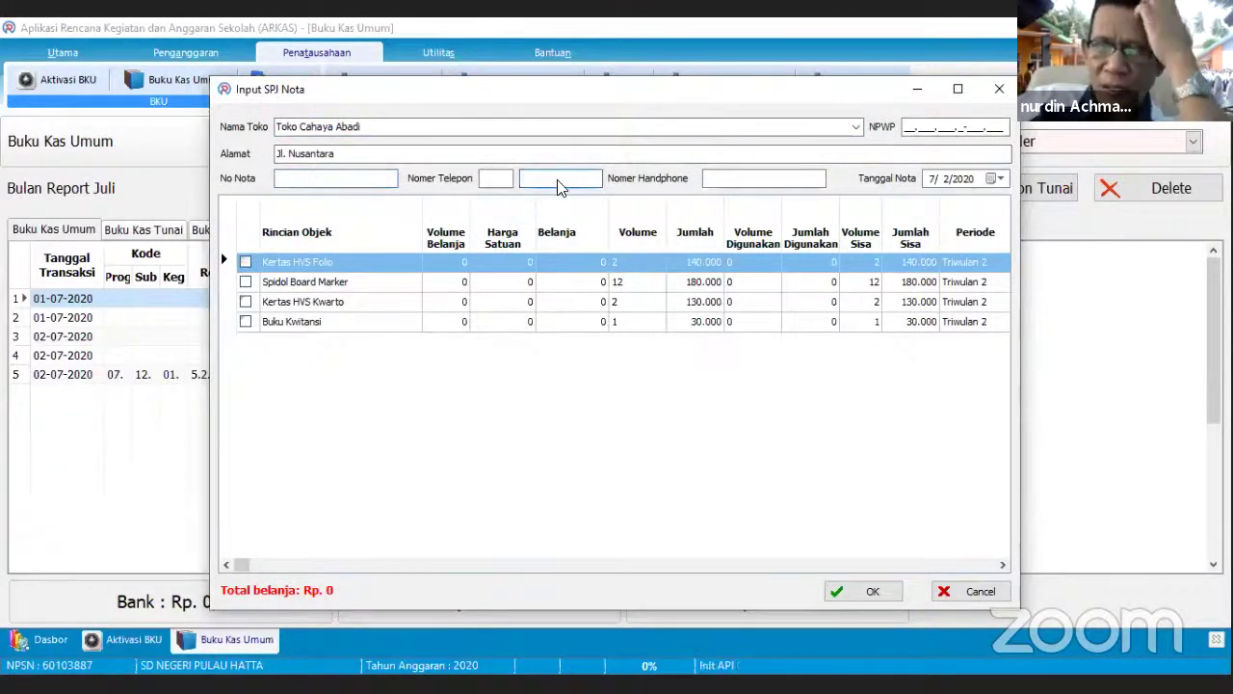
left_click(761, 183)
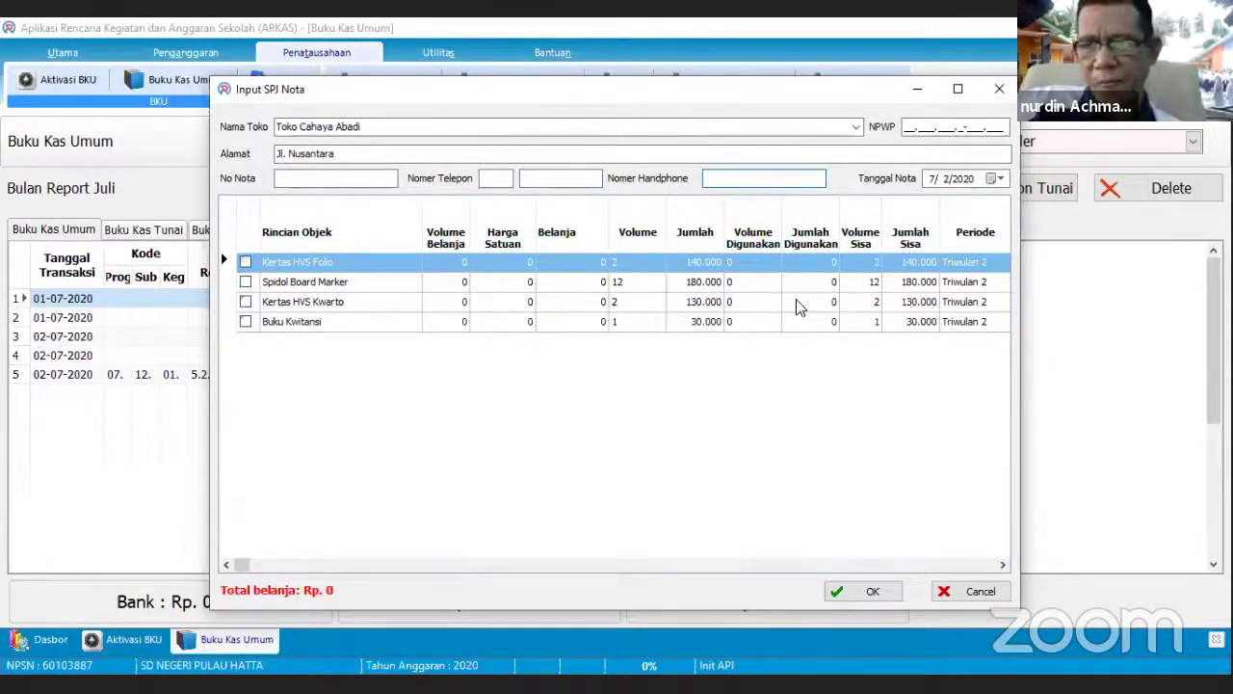
left_click(244, 262)
left_click(245, 281)
left_click(246, 301)
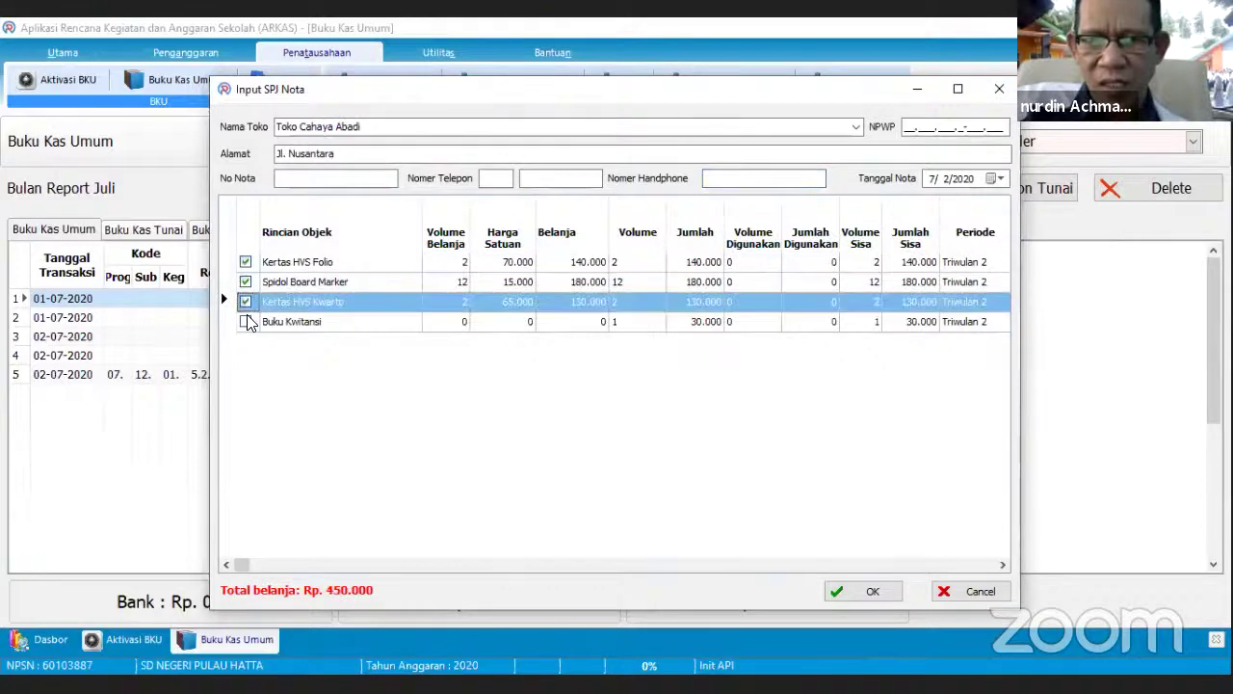
left_click(246, 321)
- Enter receipt number 08., start the store's mobile number, and set Tanggal Nota to 15 July 2020
left_click(353, 180)
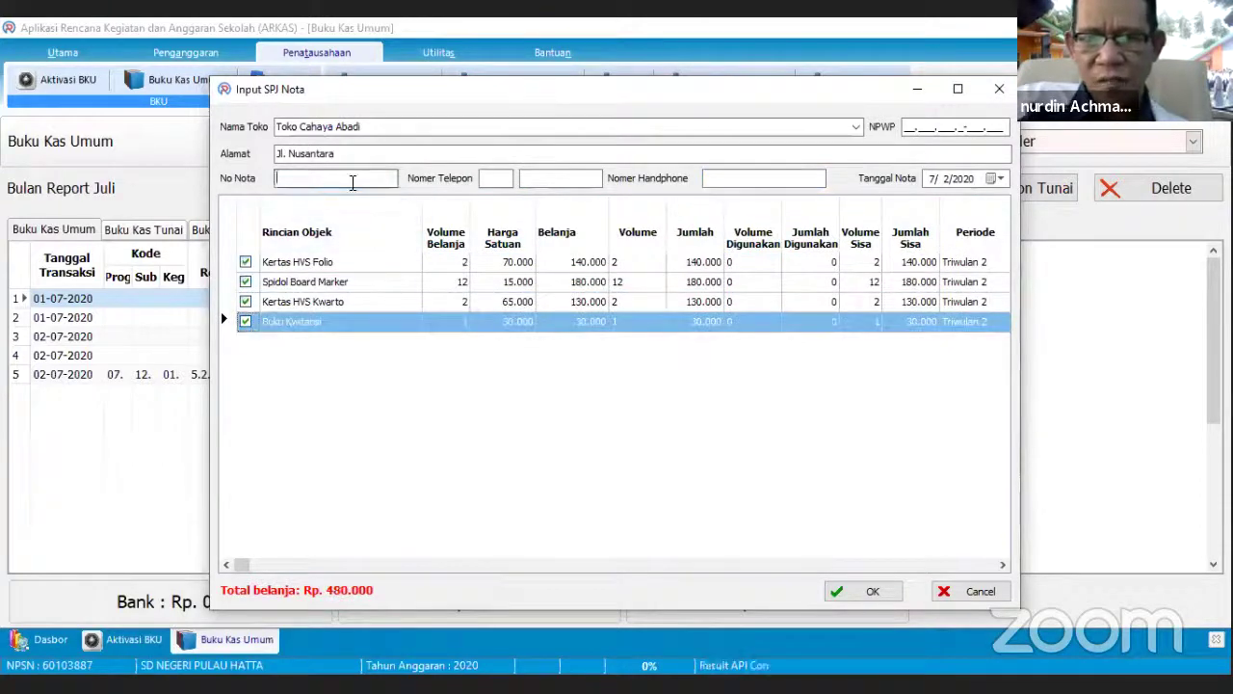
type("08")
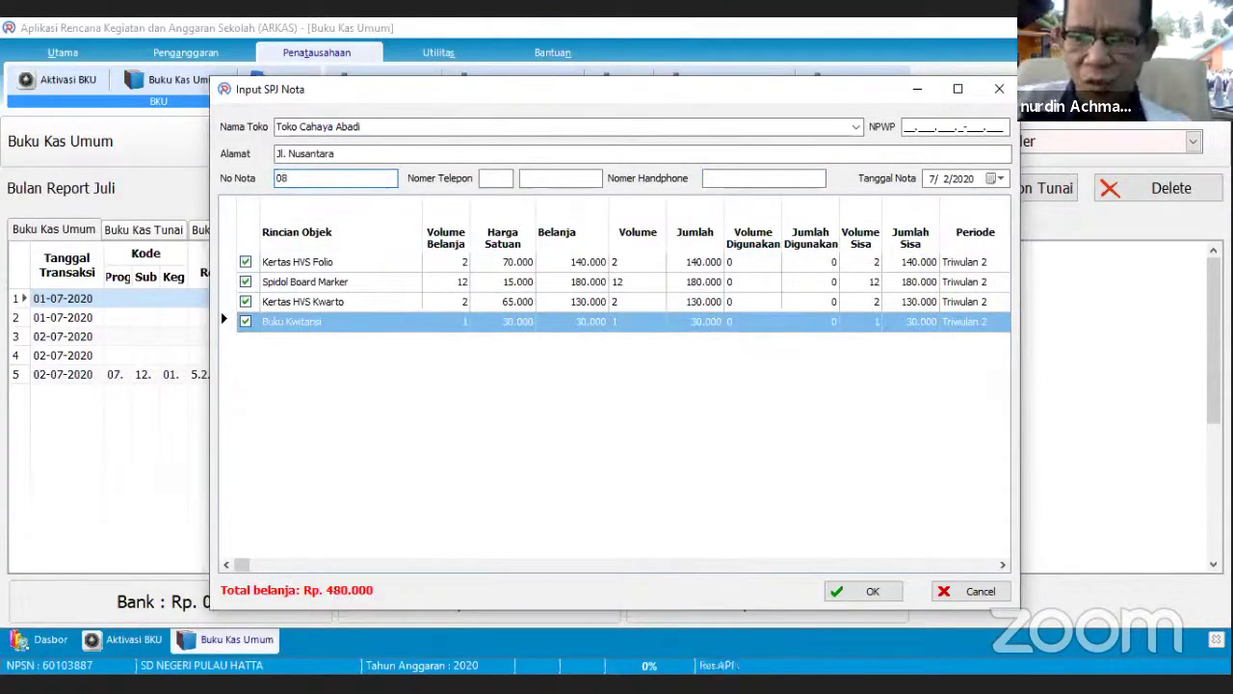
type(".")
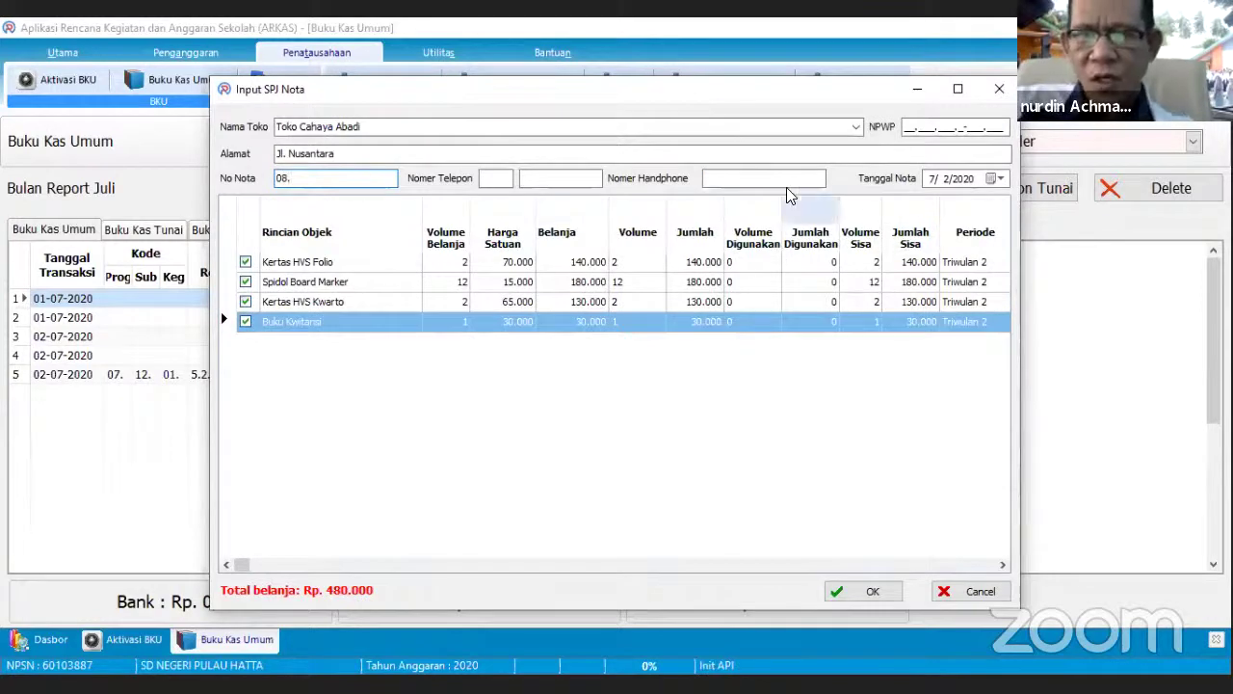
left_click(785, 179)
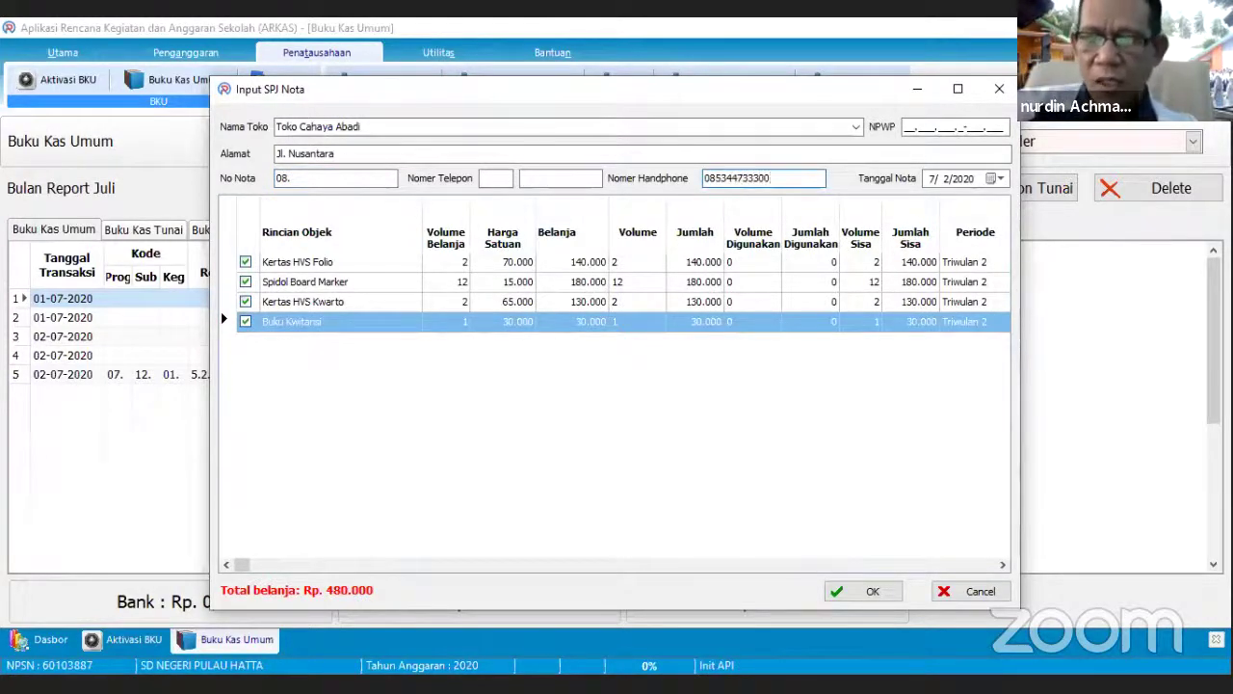
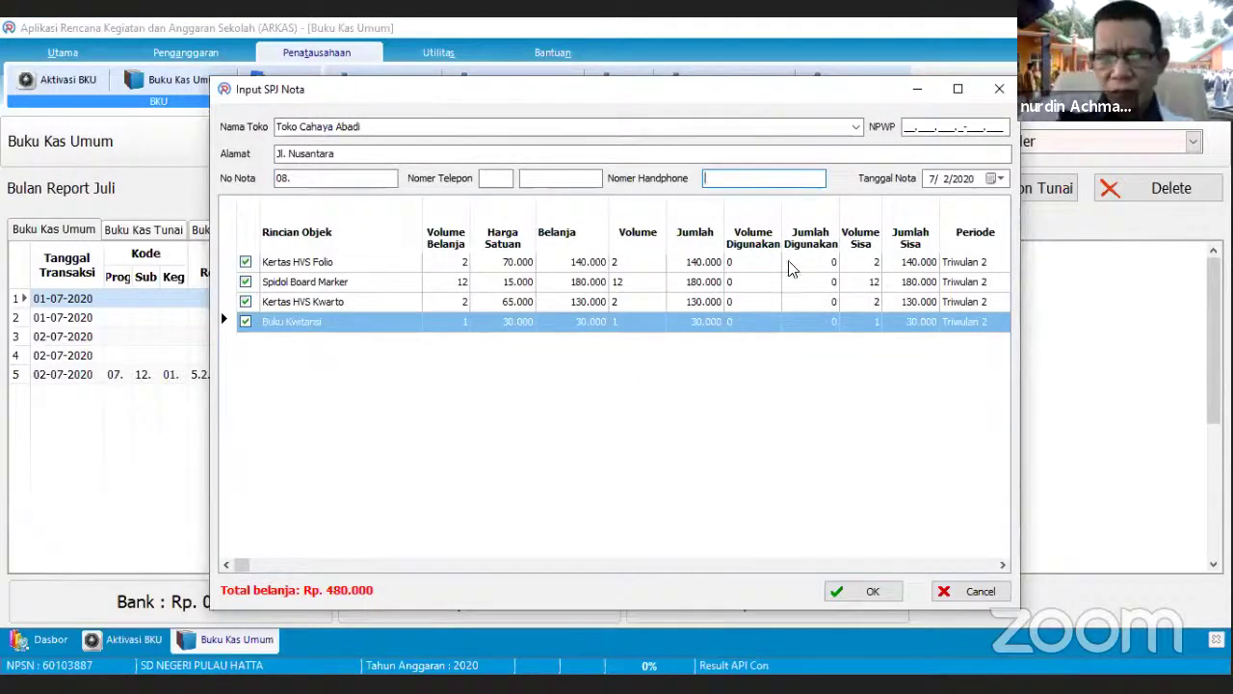
left_click(992, 179)
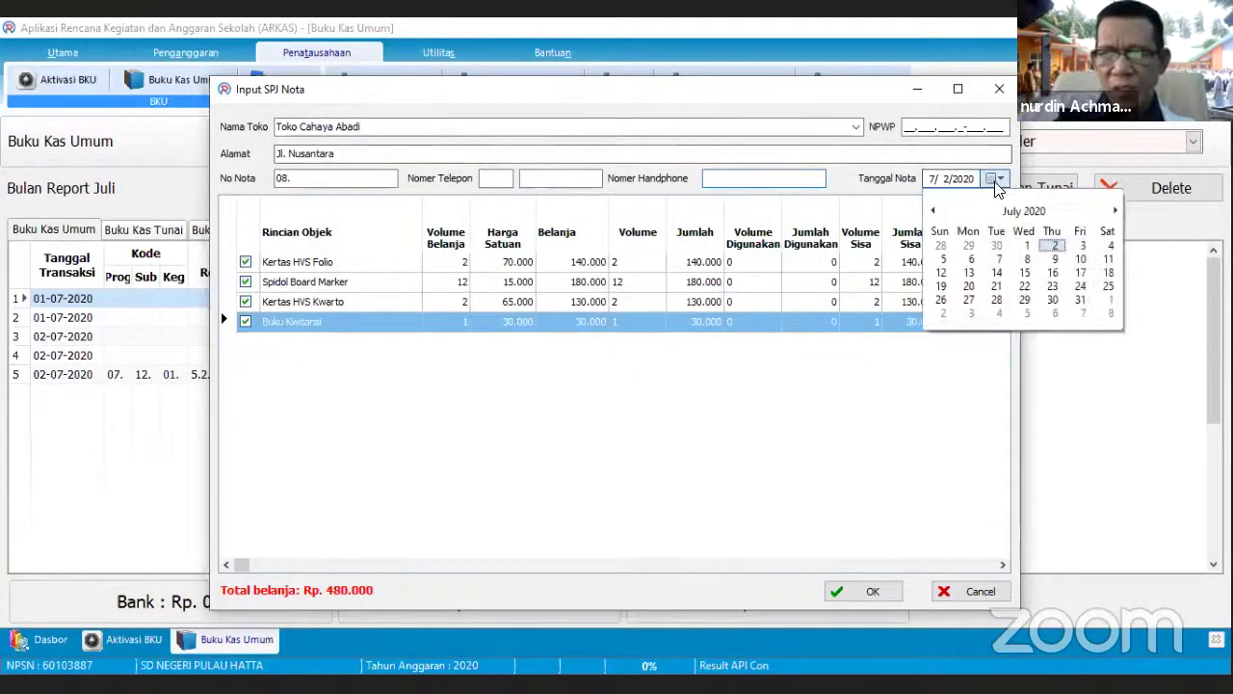
left_click(1025, 273)
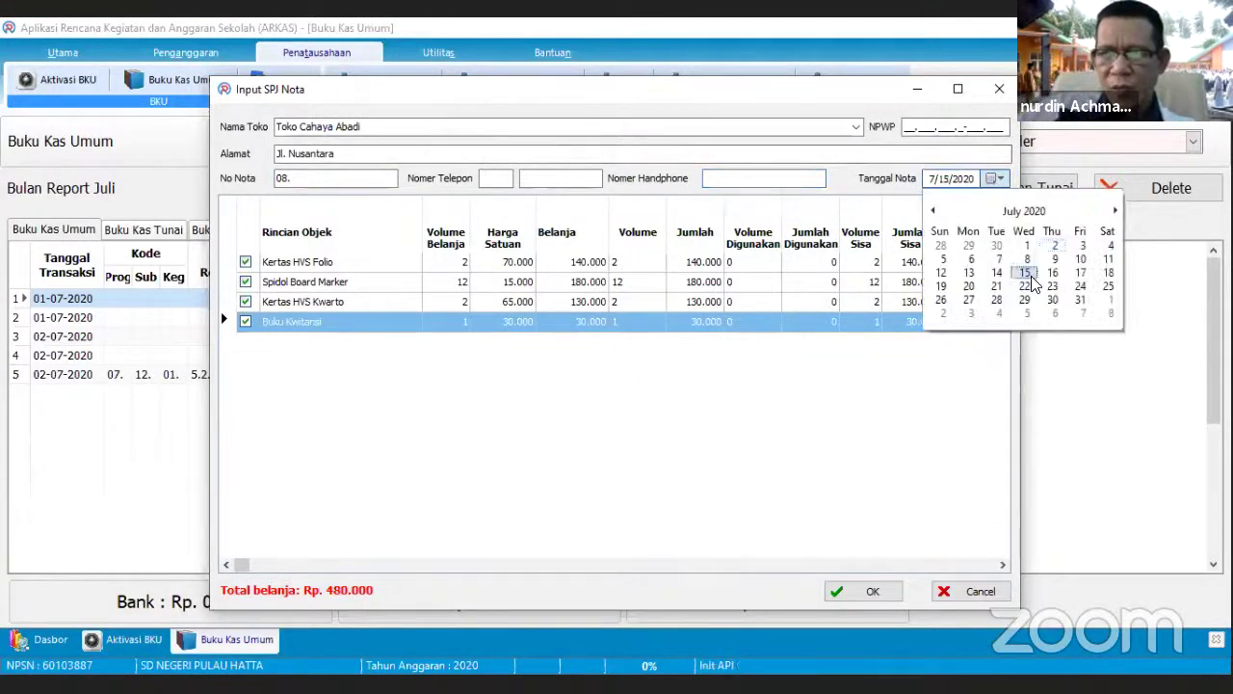
- Dismiss the phone-number-required warning and enter the store's mobile number on the nota
left_click(879, 595)
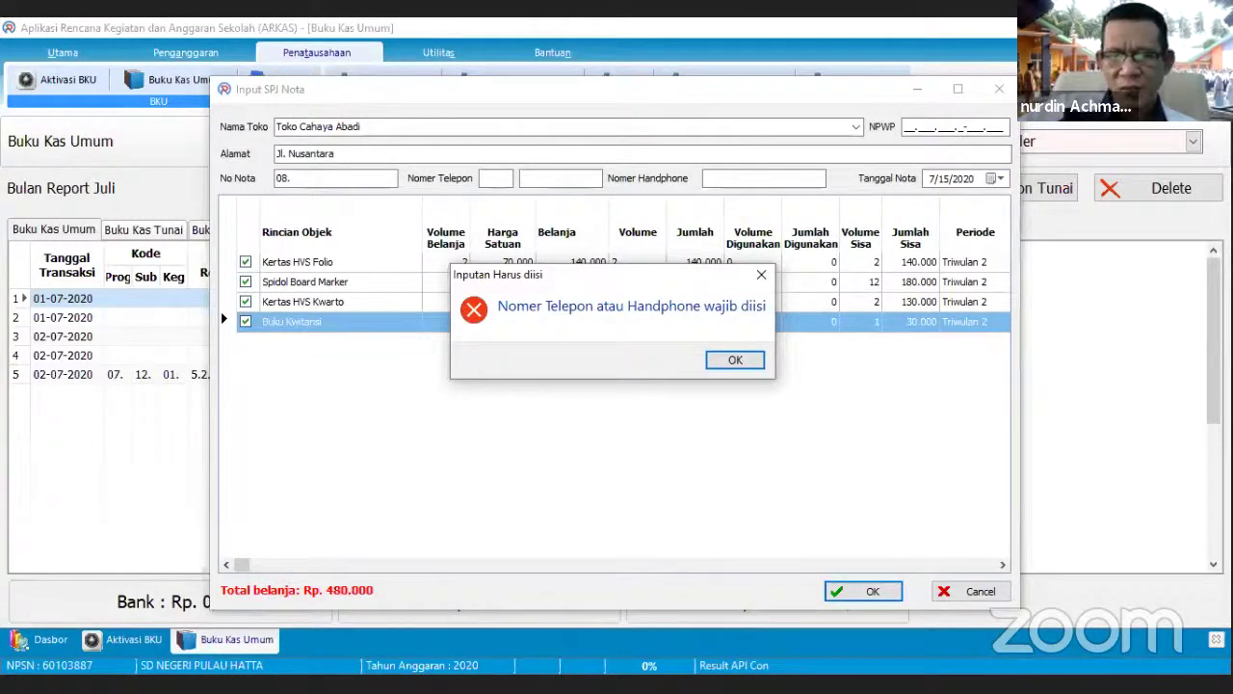
left_click(722, 361)
left_click(734, 177)
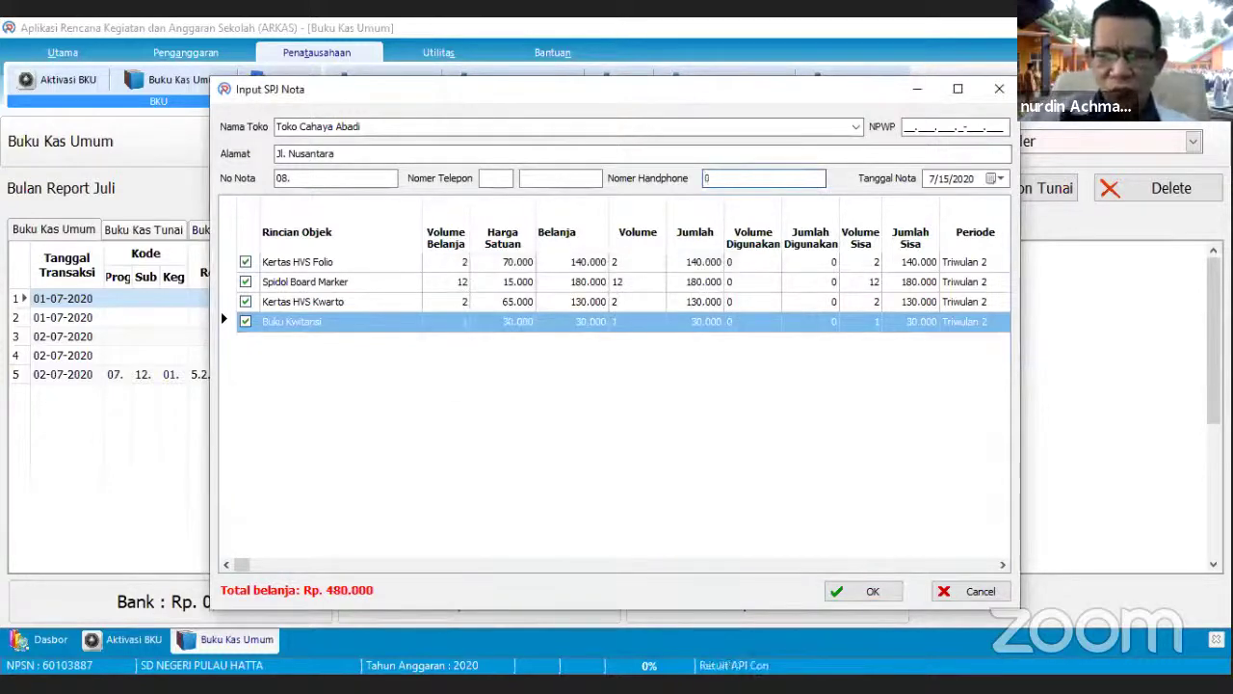
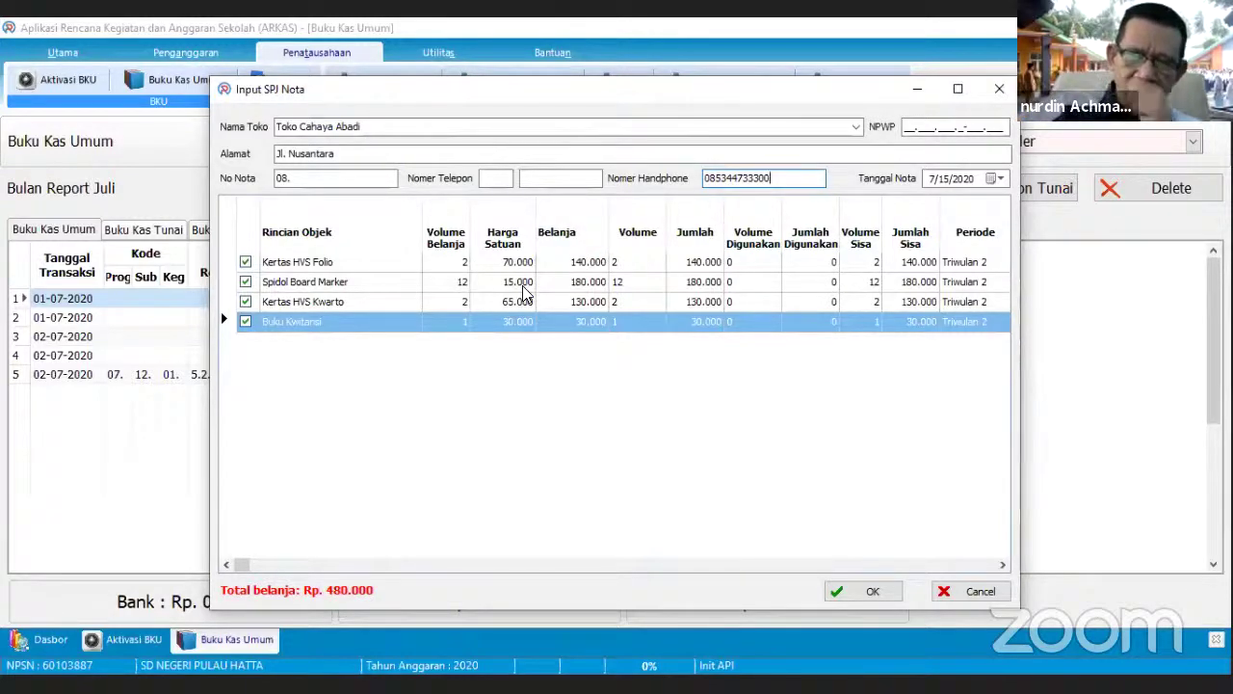
left_click(457, 263)
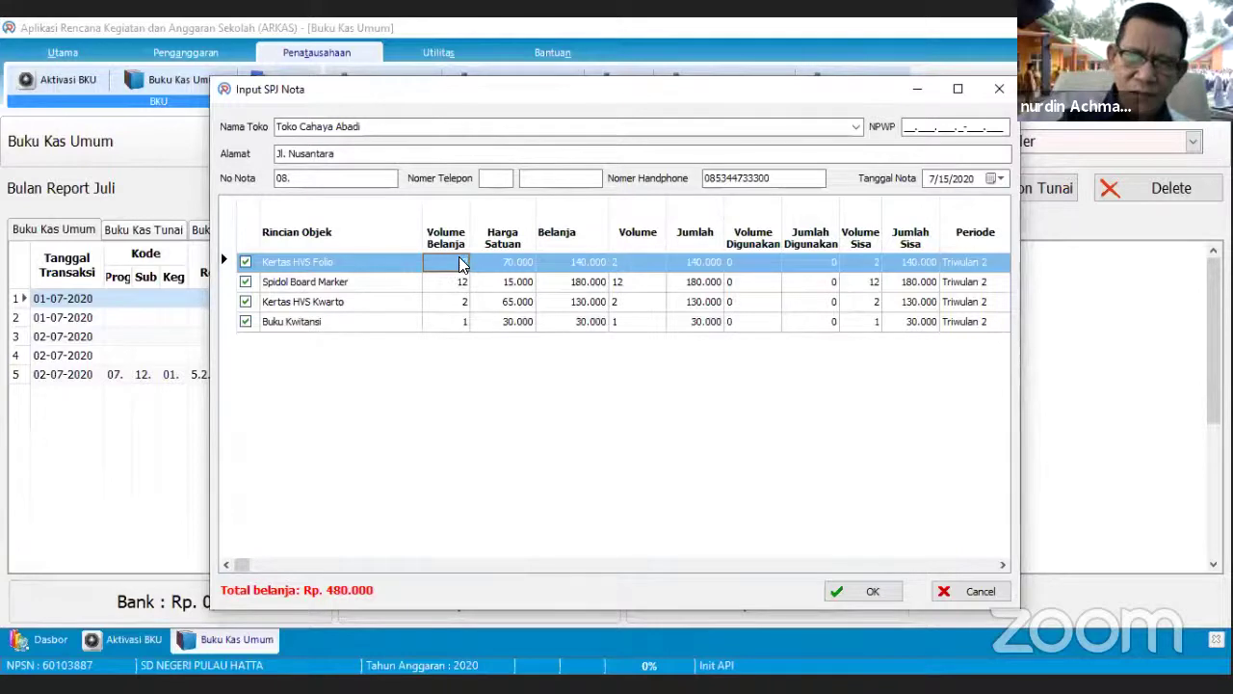
- Change the Kertas HVS Folio unit price to 60.000
left_click(506, 262)
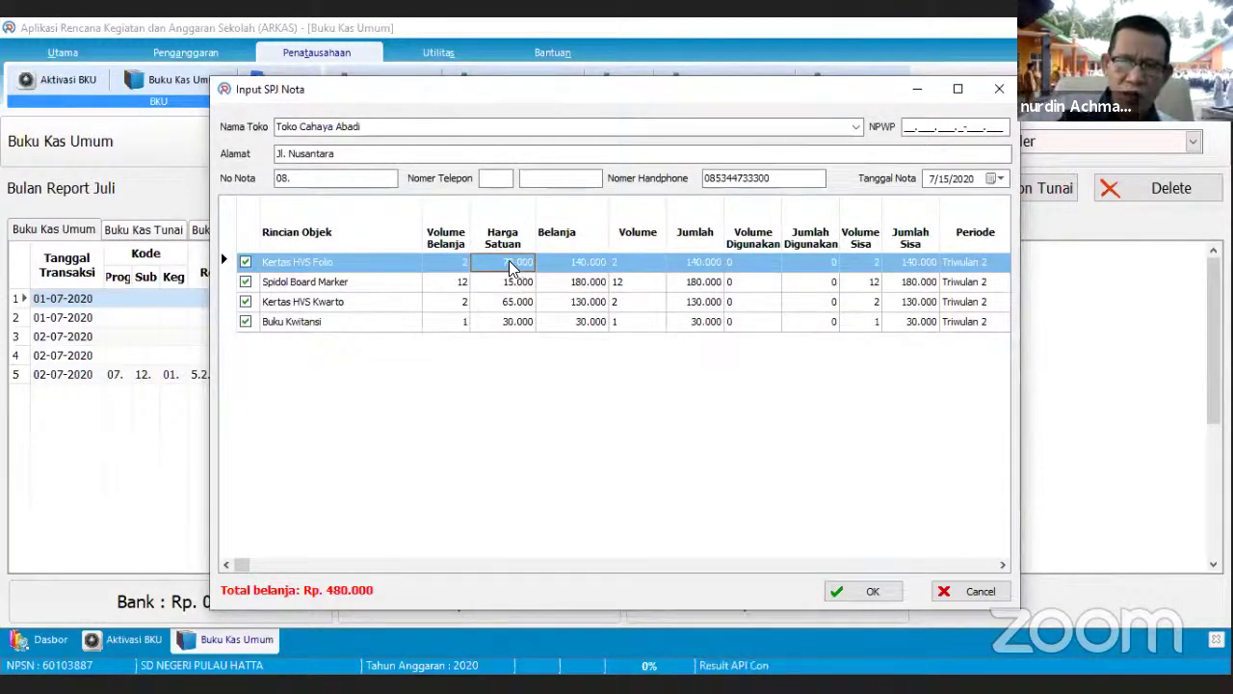
left_click(509, 260)
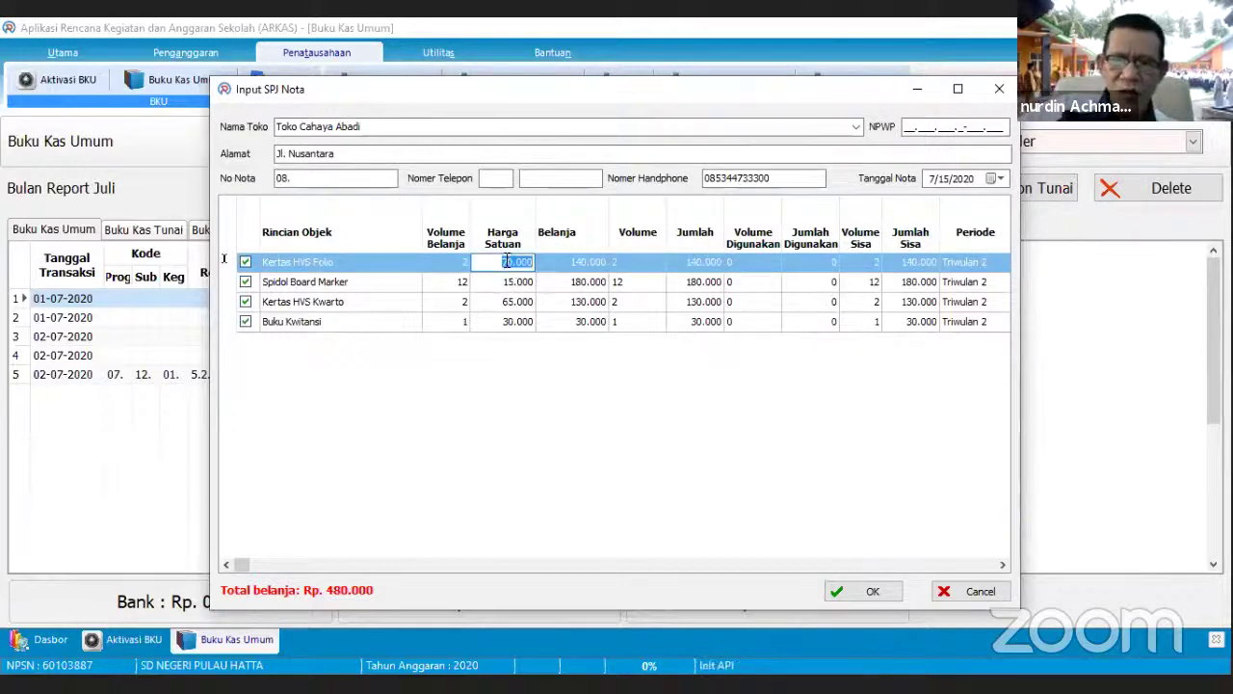
type("60")
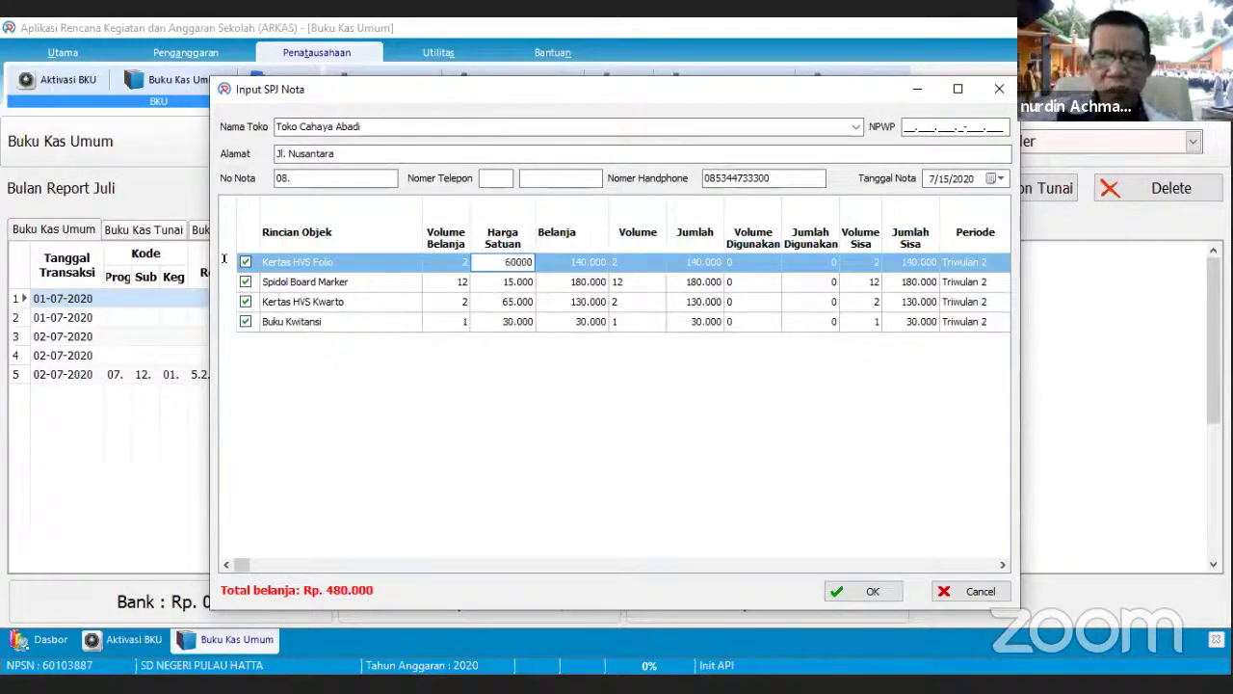
key("Return")
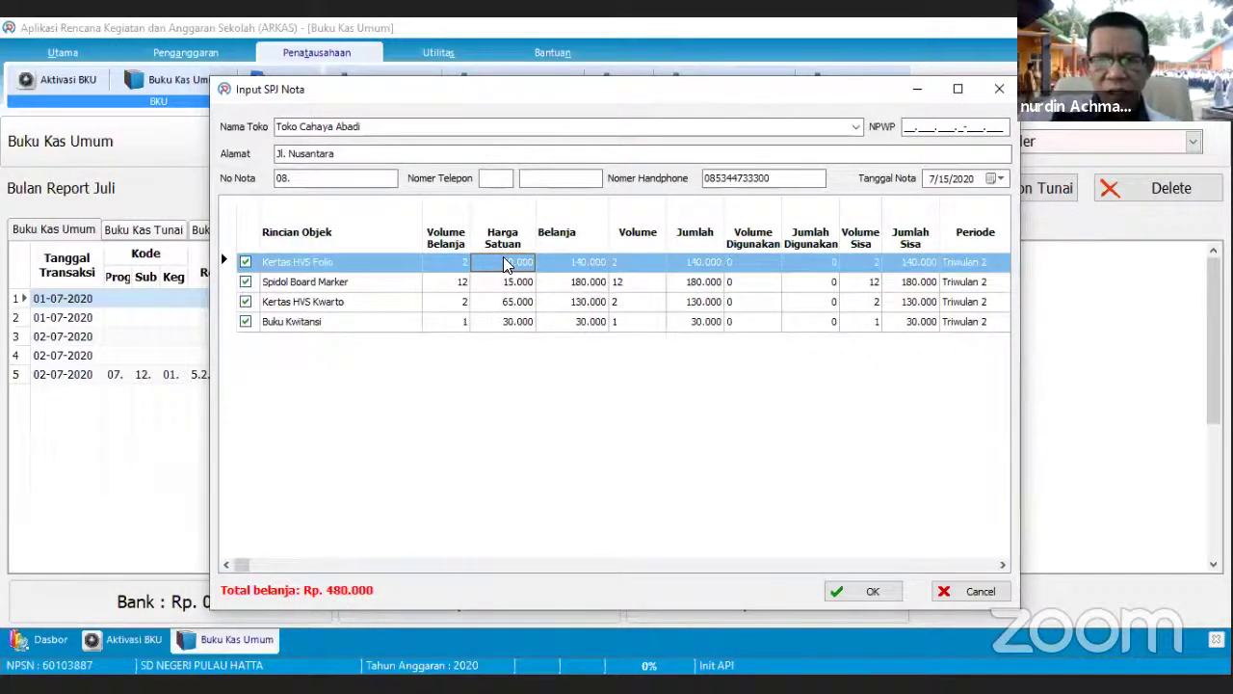
key("Return")
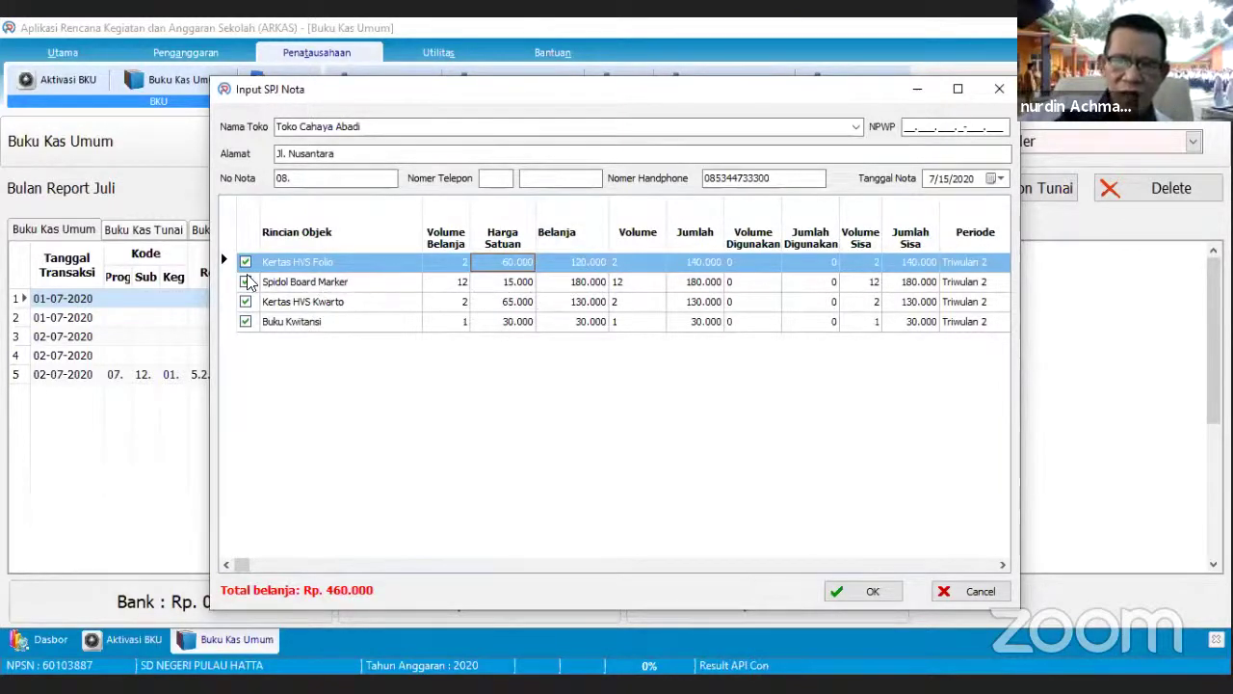
- Lower the Spidol Board Marker unit price to 10.000, bringing the total to Rp. 400.000
left_click(506, 284)
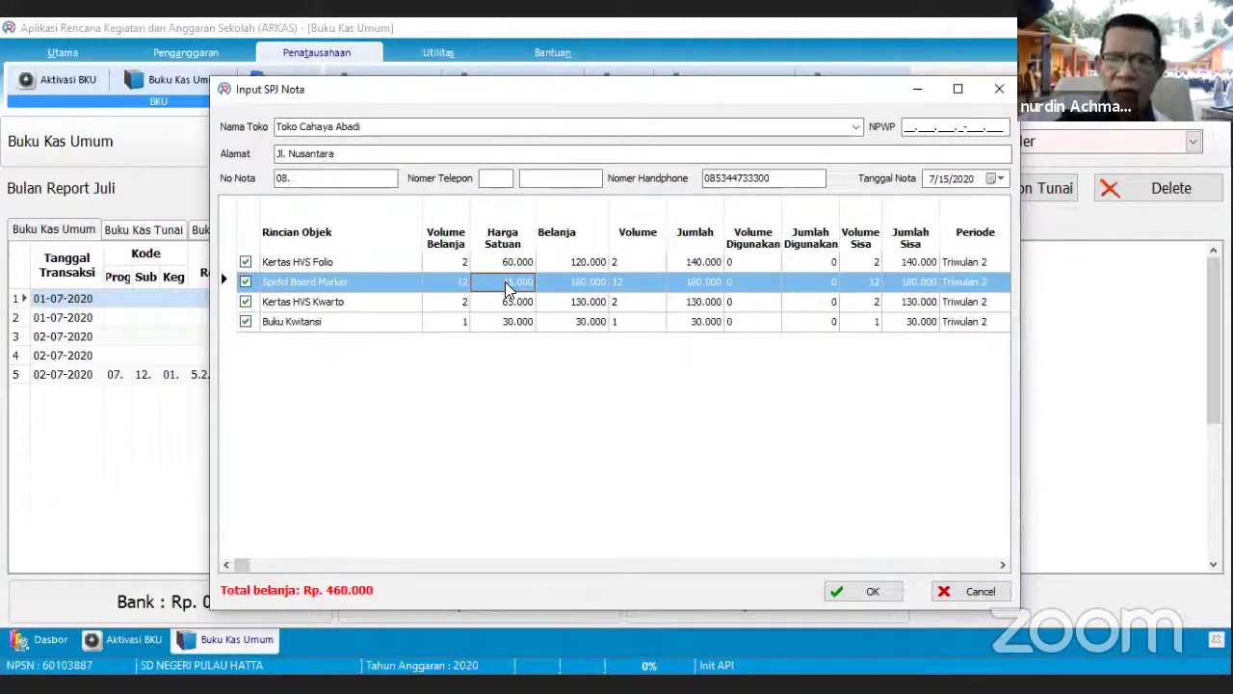
left_click(507, 282)
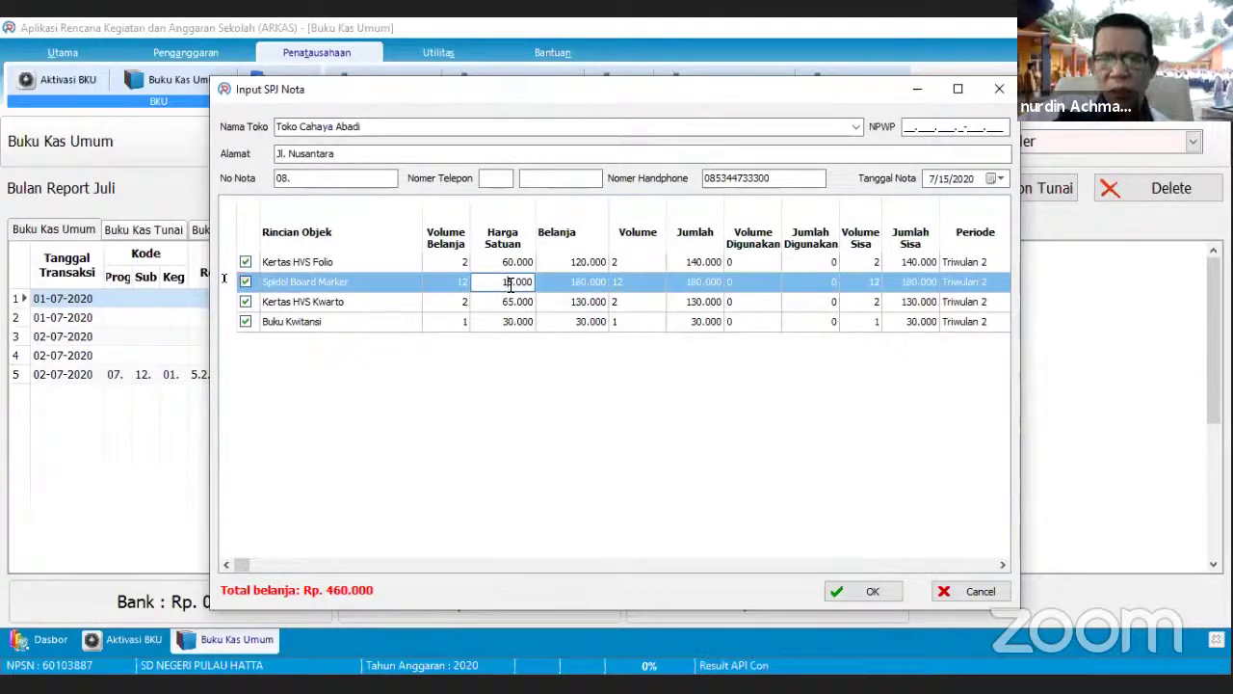
key("BackSpace")
type("0")
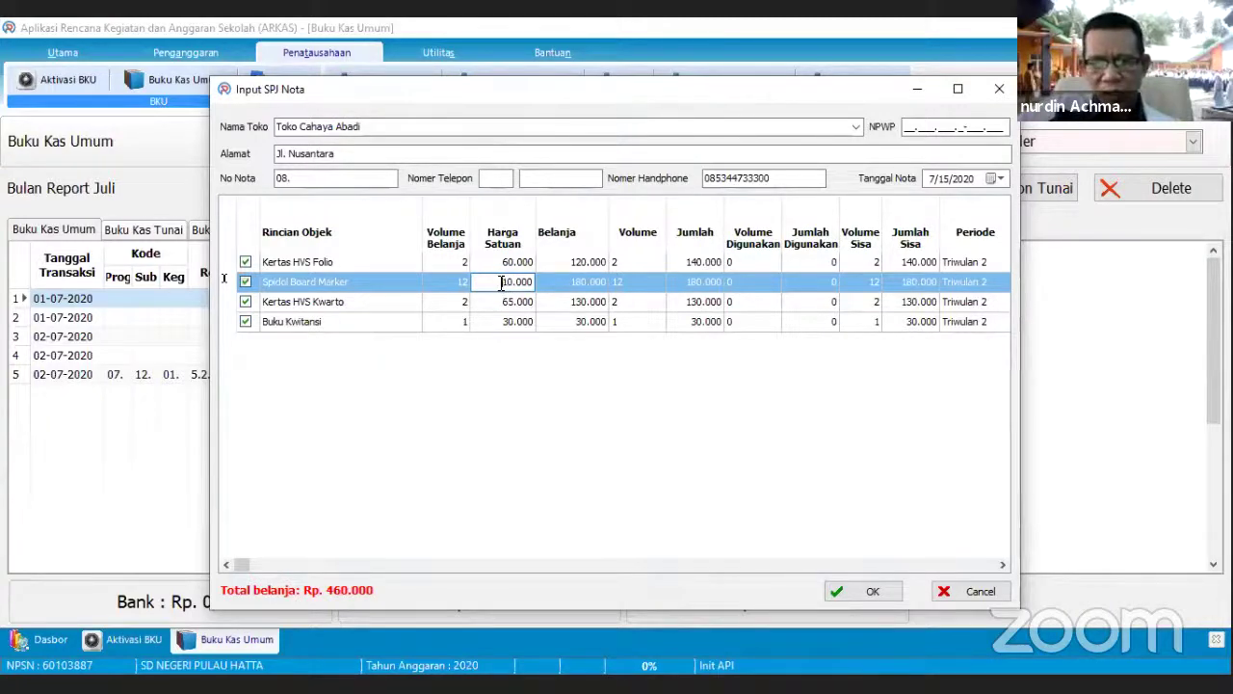
key("Return")
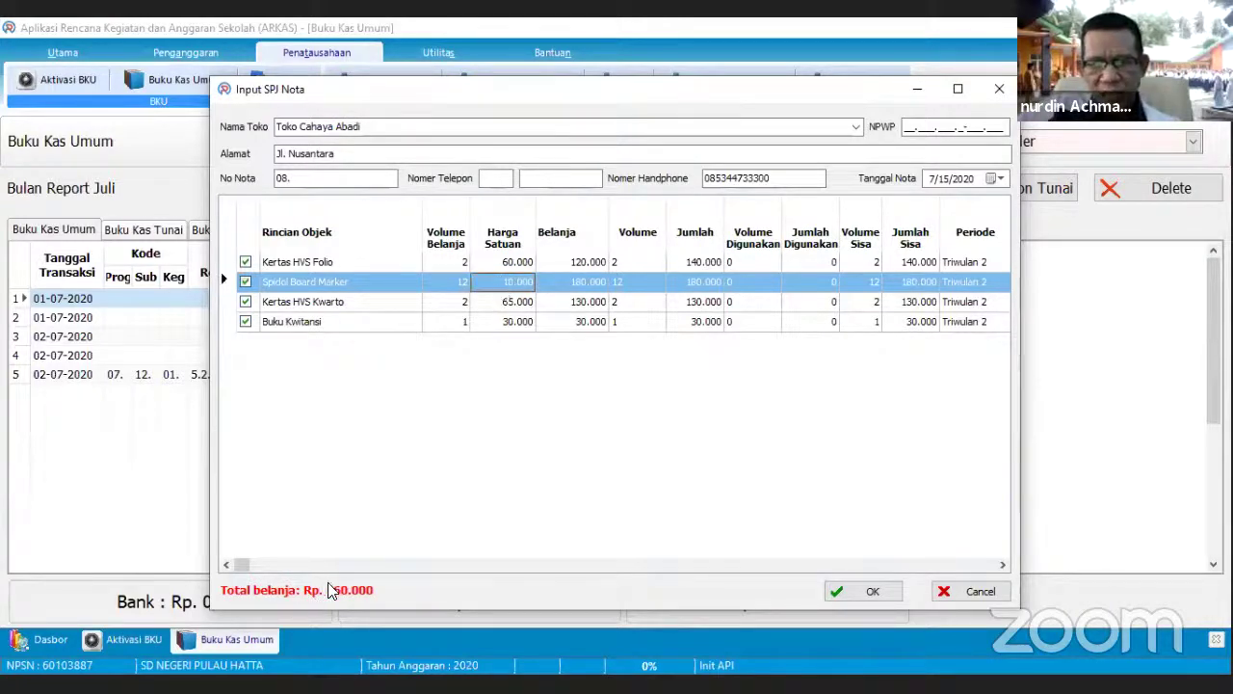
key("Tab")
left_click(507, 291)
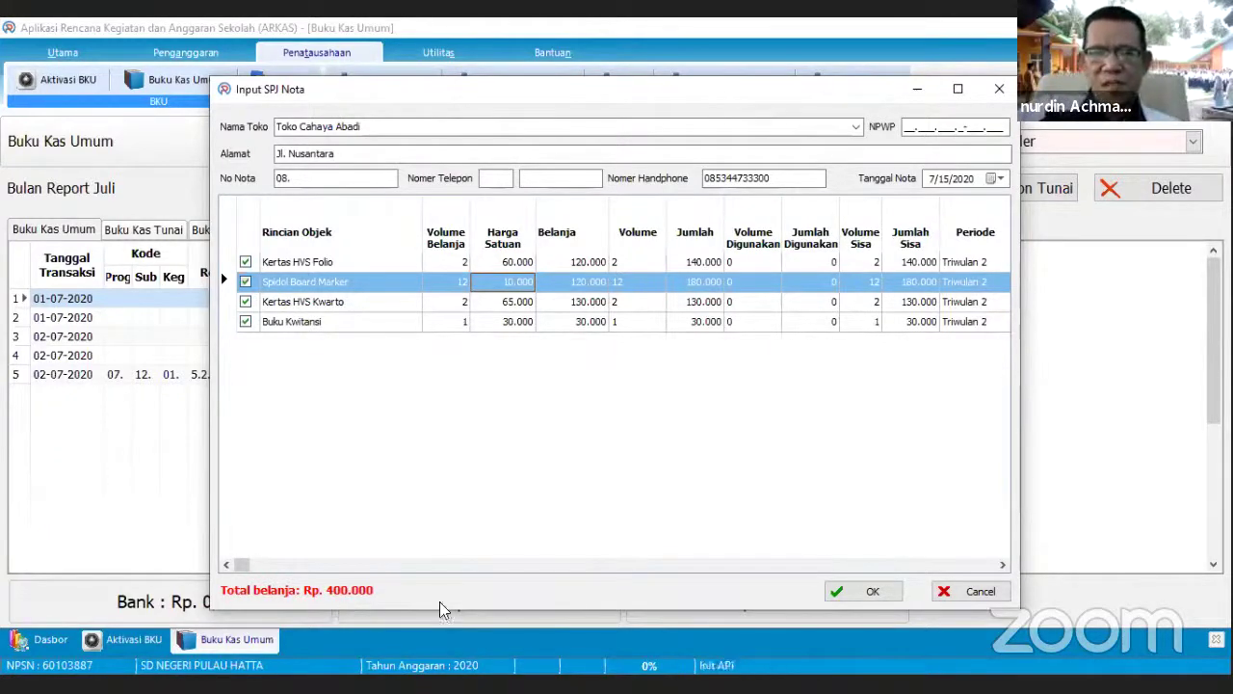
left_click(463, 283)
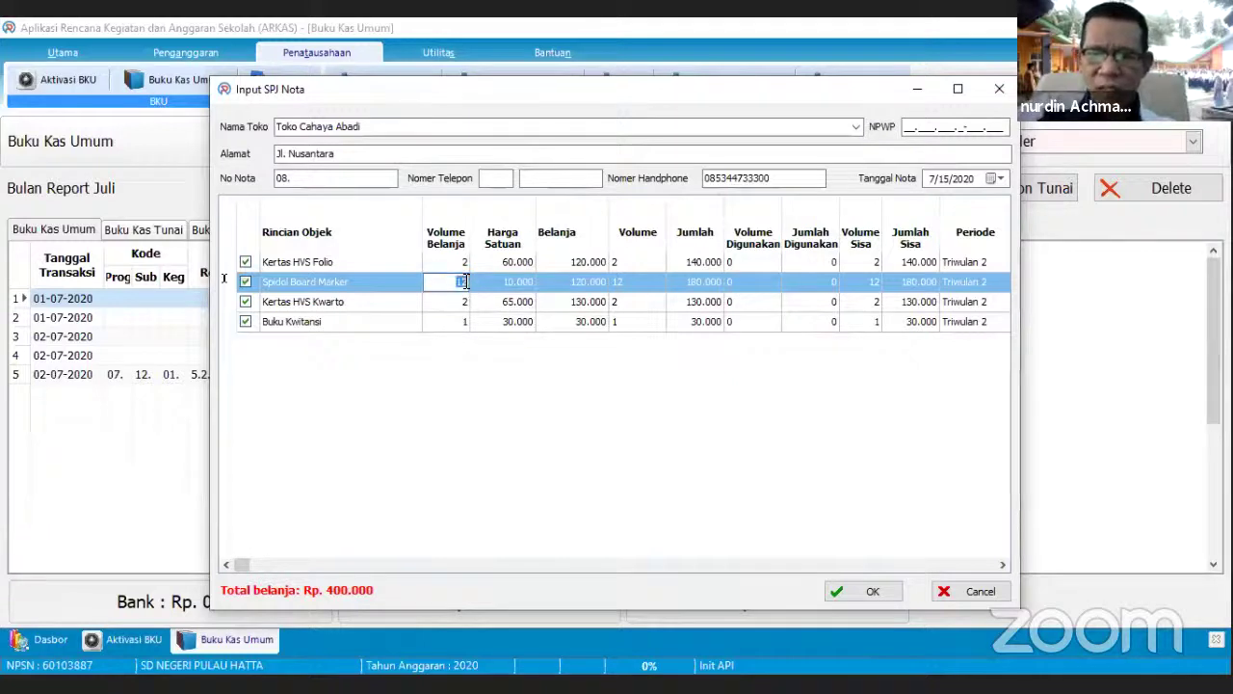
- Set the marker quantity to 6, untick Kertas HVS Kwarto and Buku Kwitansi, and save the Rp 240.000 nota
type("6")
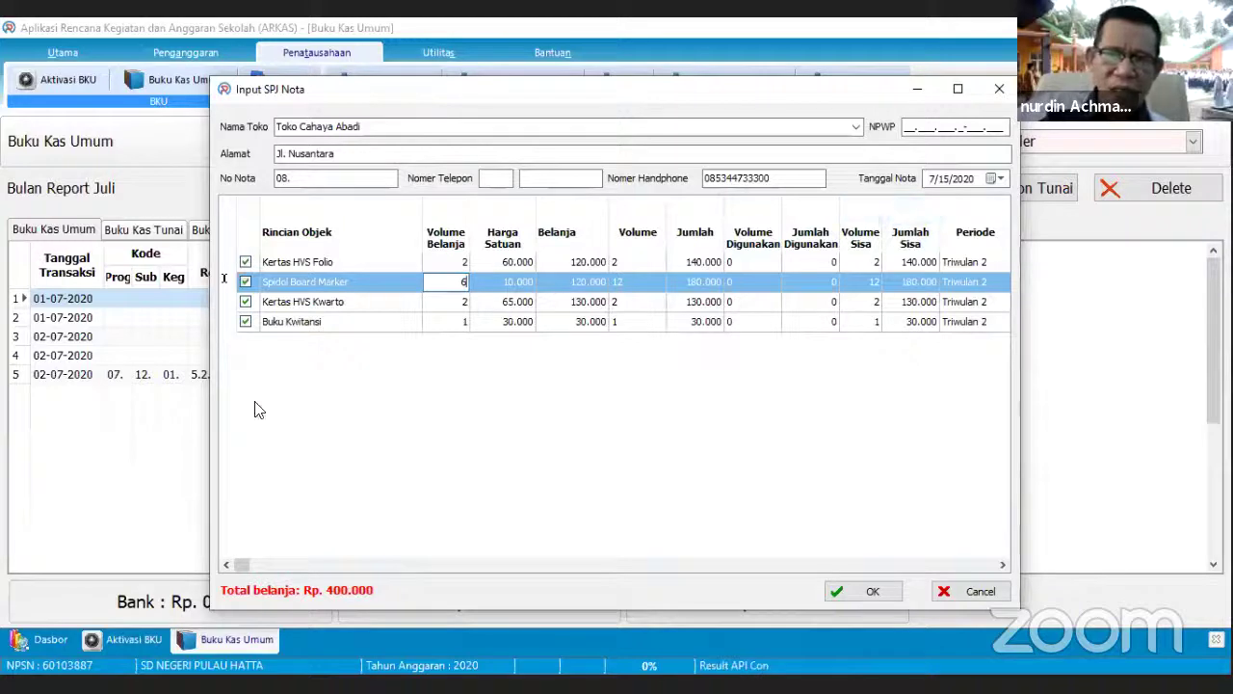
left_click(245, 302)
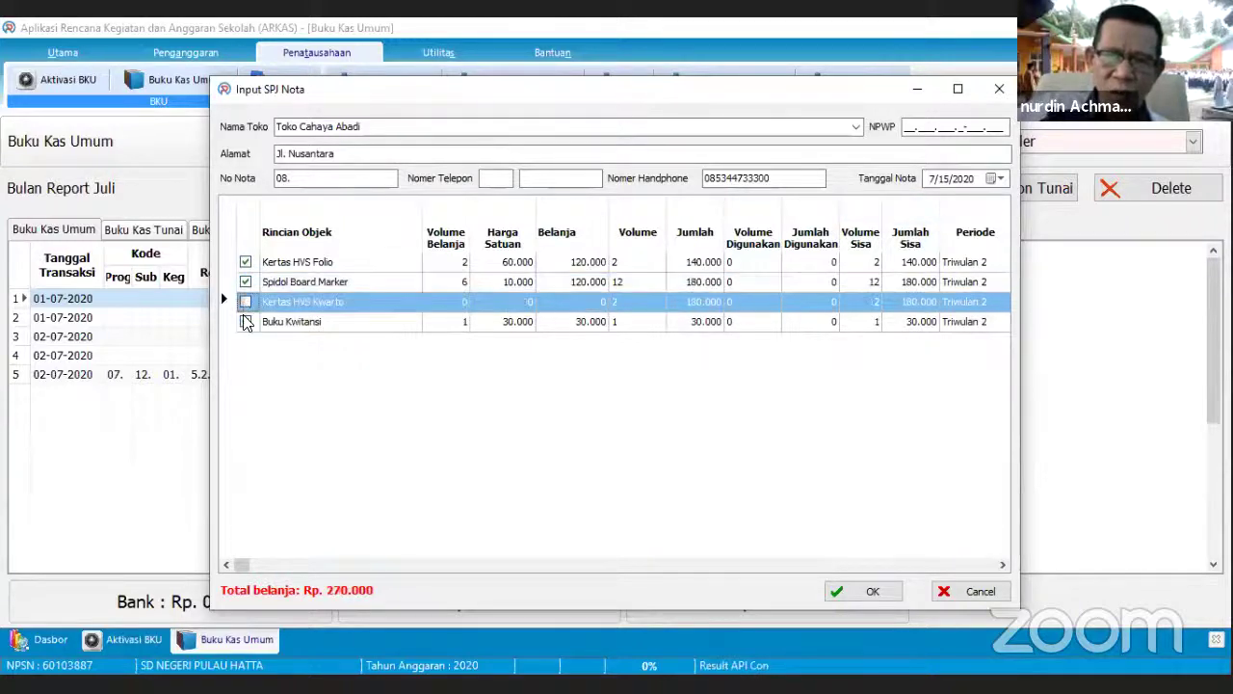
left_click(244, 321)
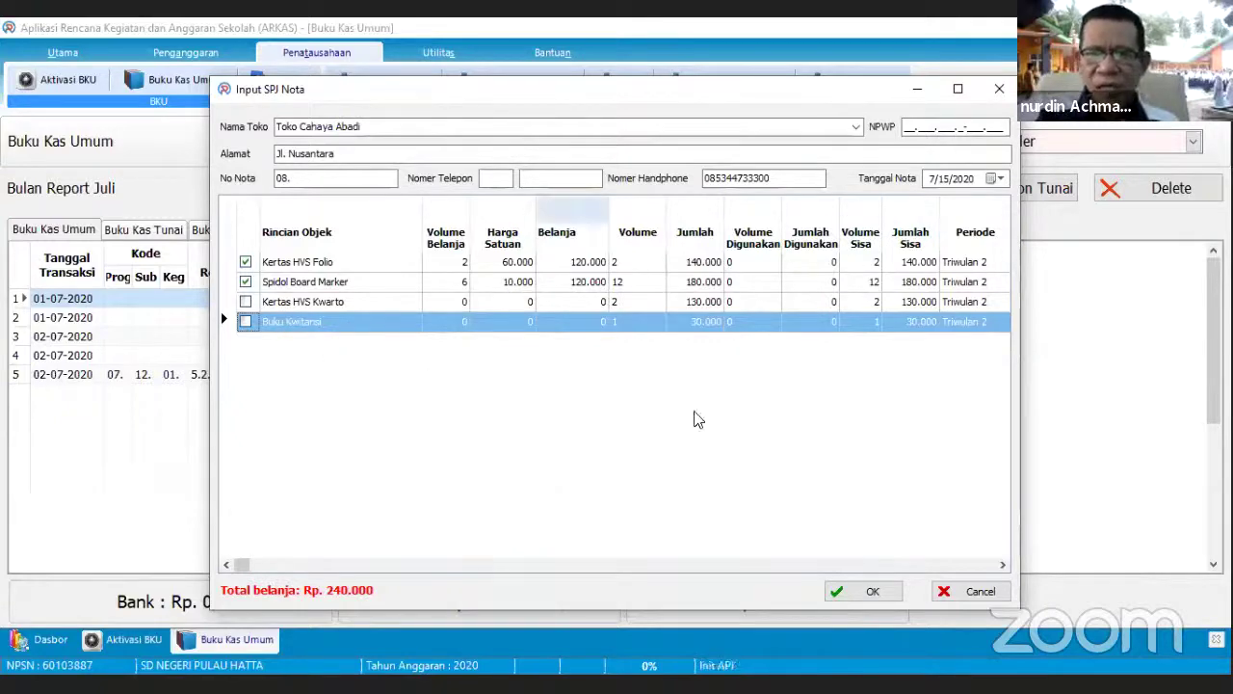
left_click(871, 591)
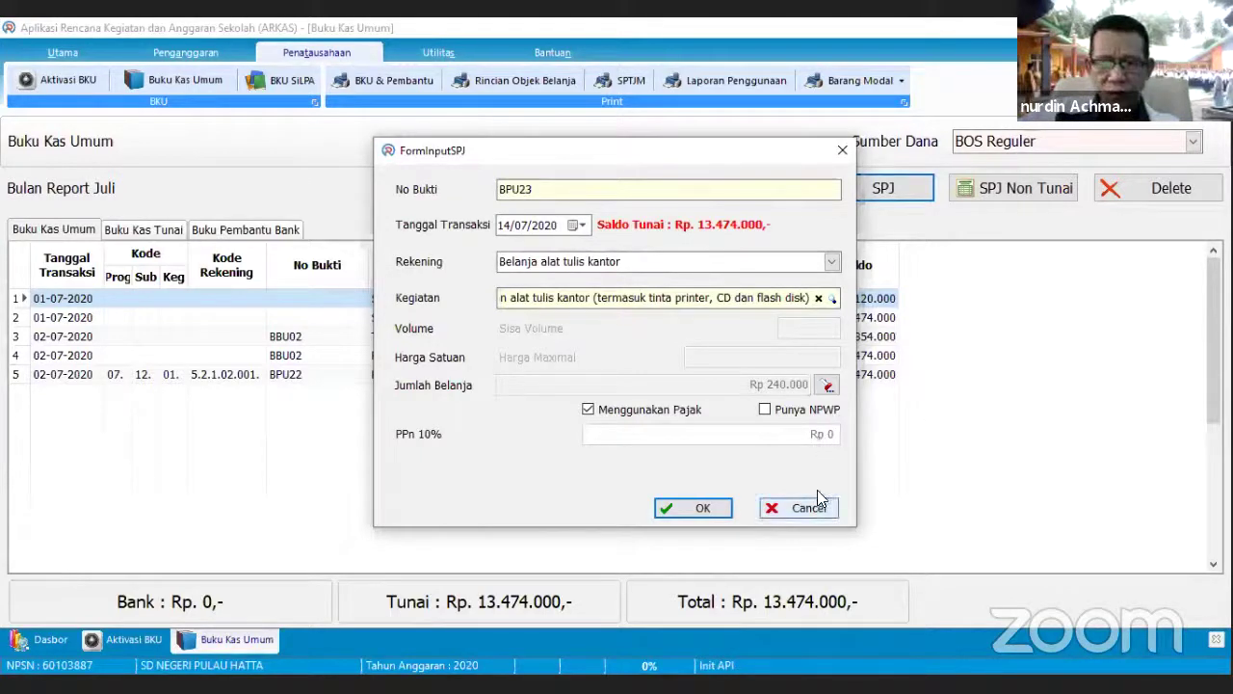
- Untick Menggunakan Pajak so BPU23 posts two 120.000 entries to the July cash book
left_click(602, 412)
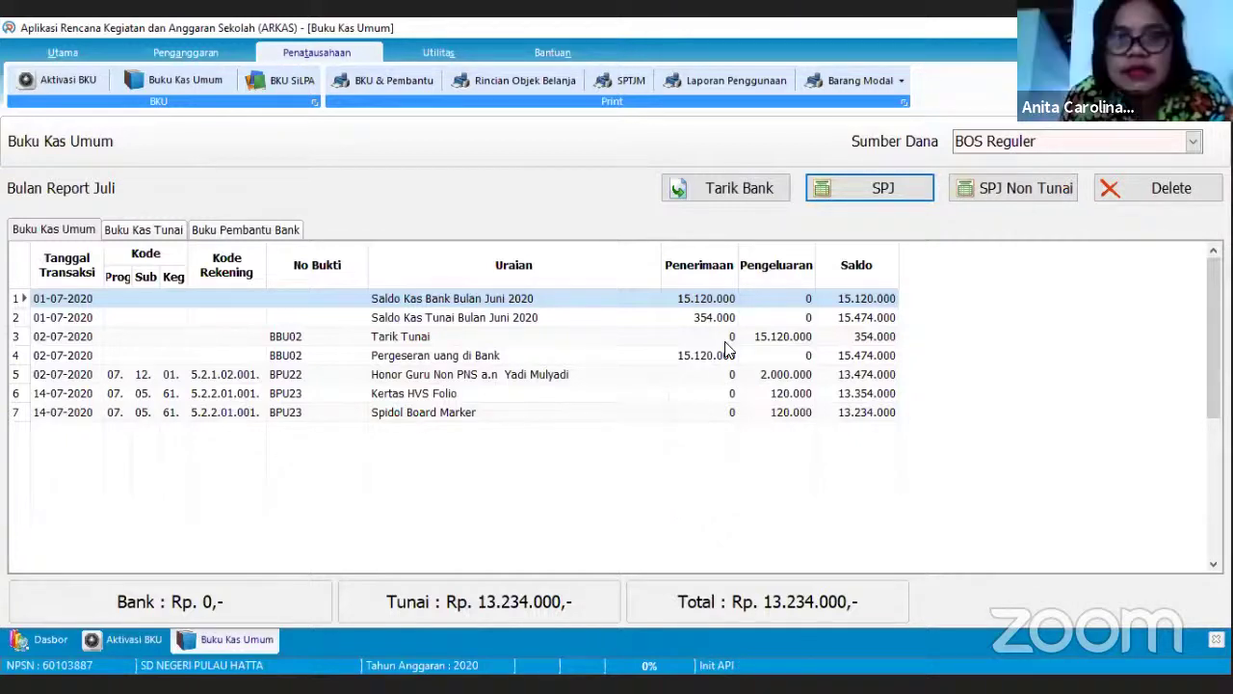
left_click(853, 189)
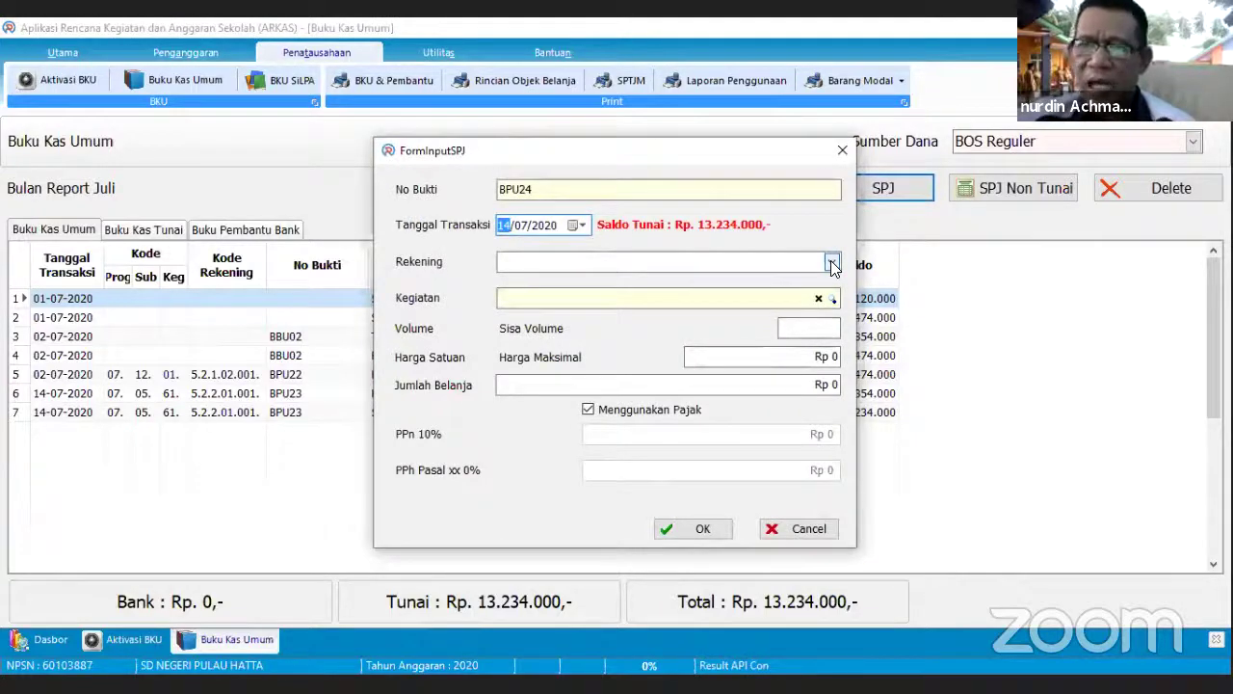
left_click(833, 263)
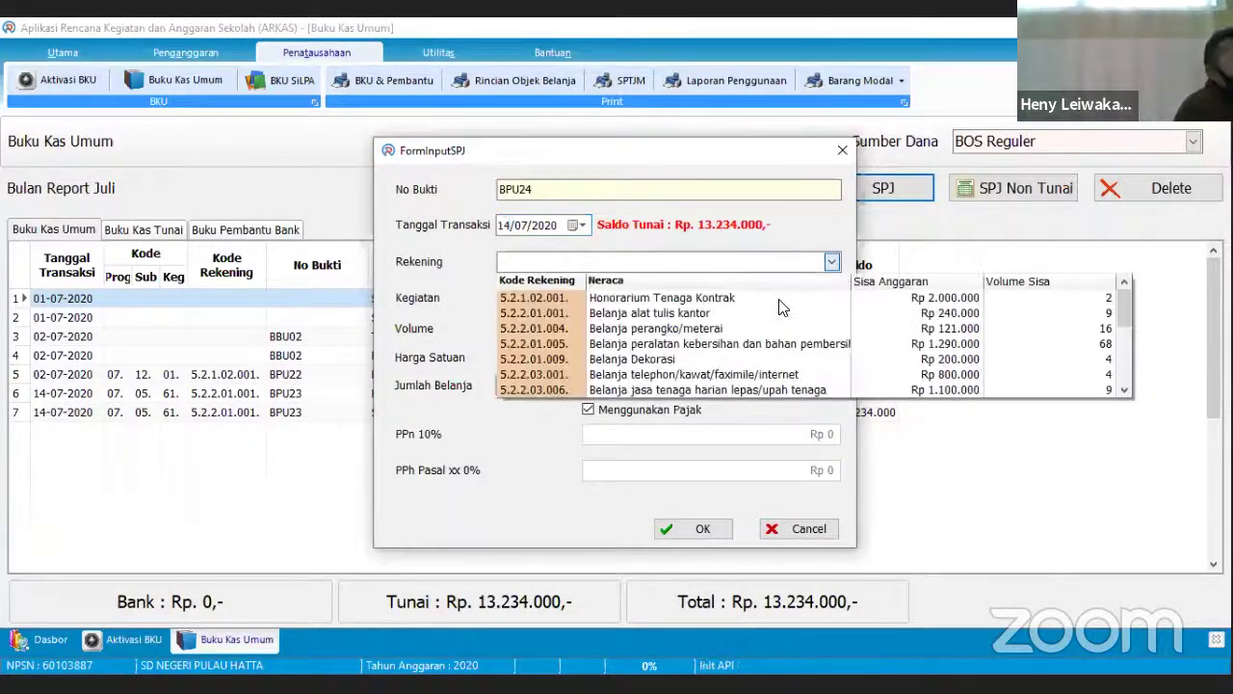
left_click(795, 304)
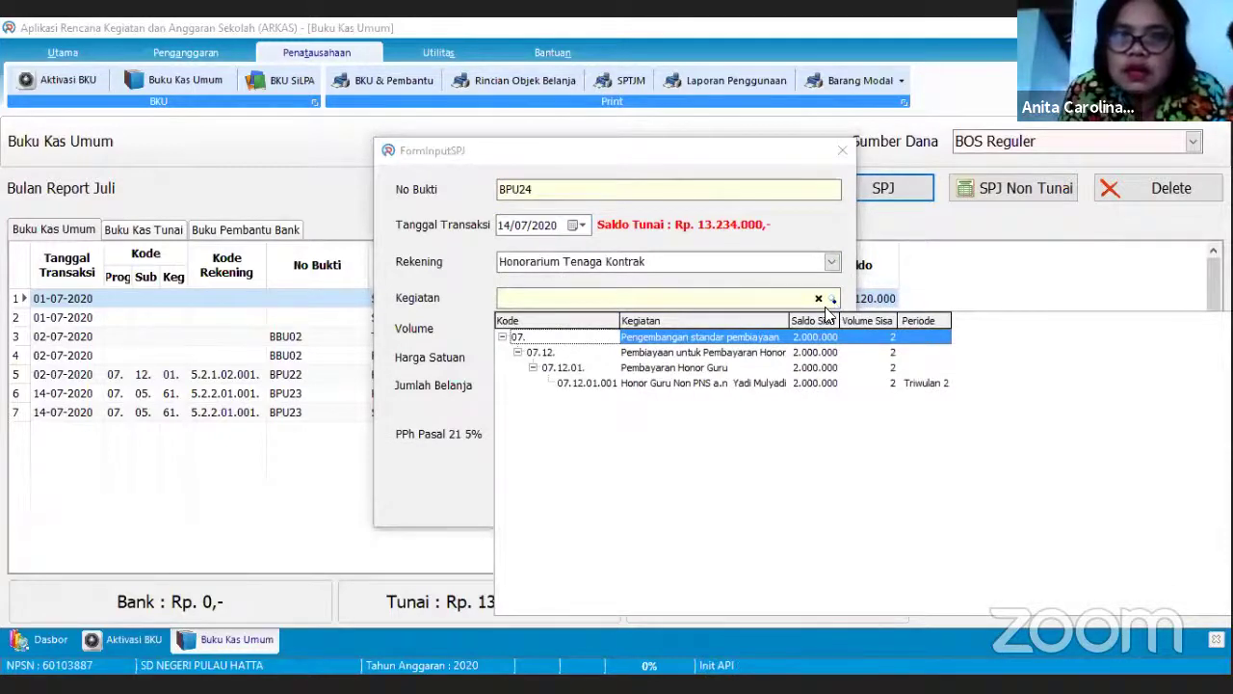
left_click(778, 383)
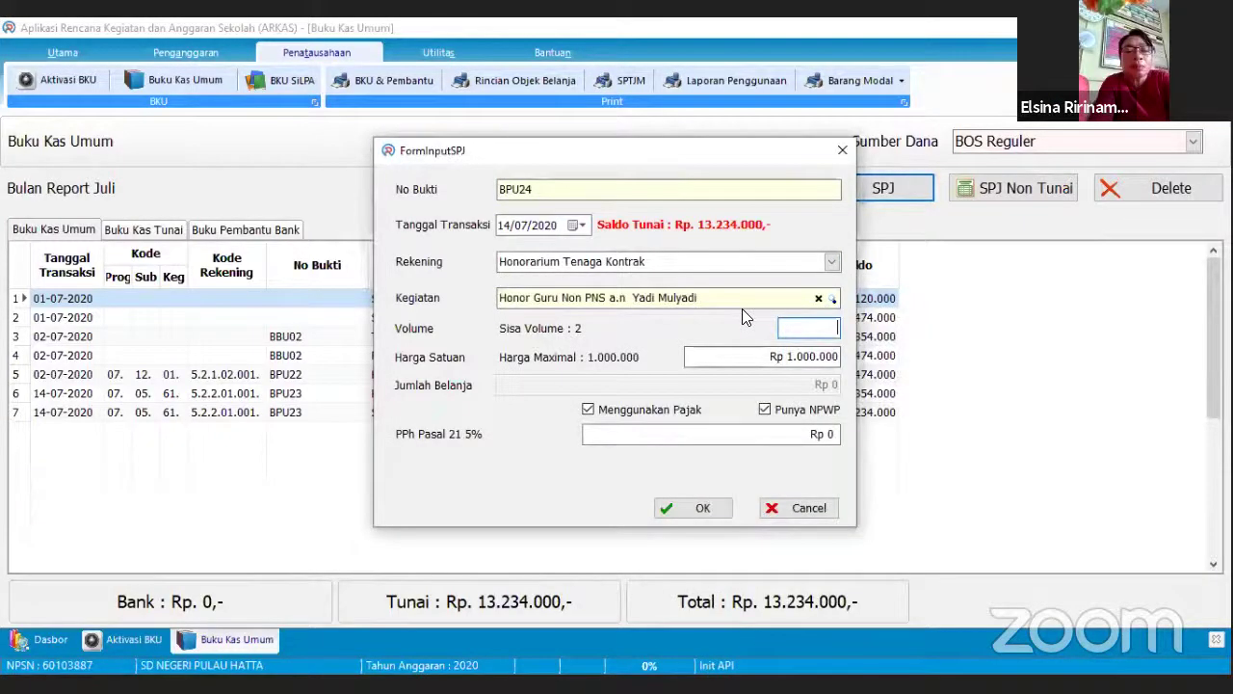
left_click(686, 306)
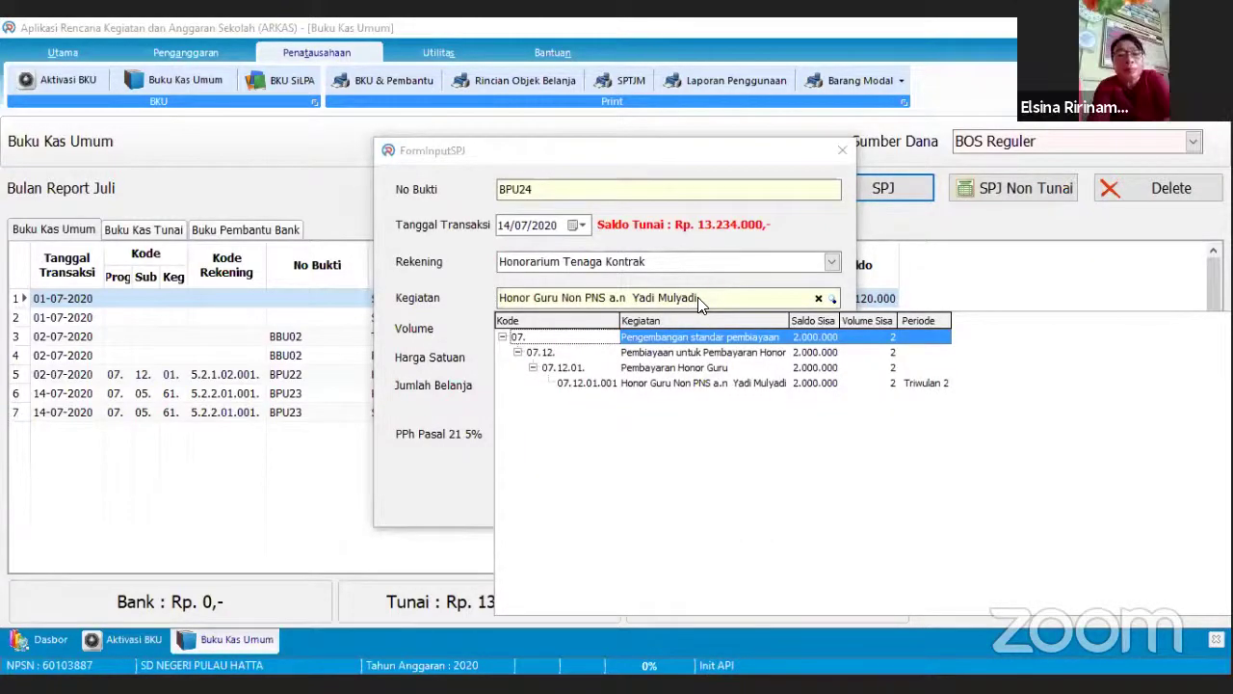
left_click(786, 511)
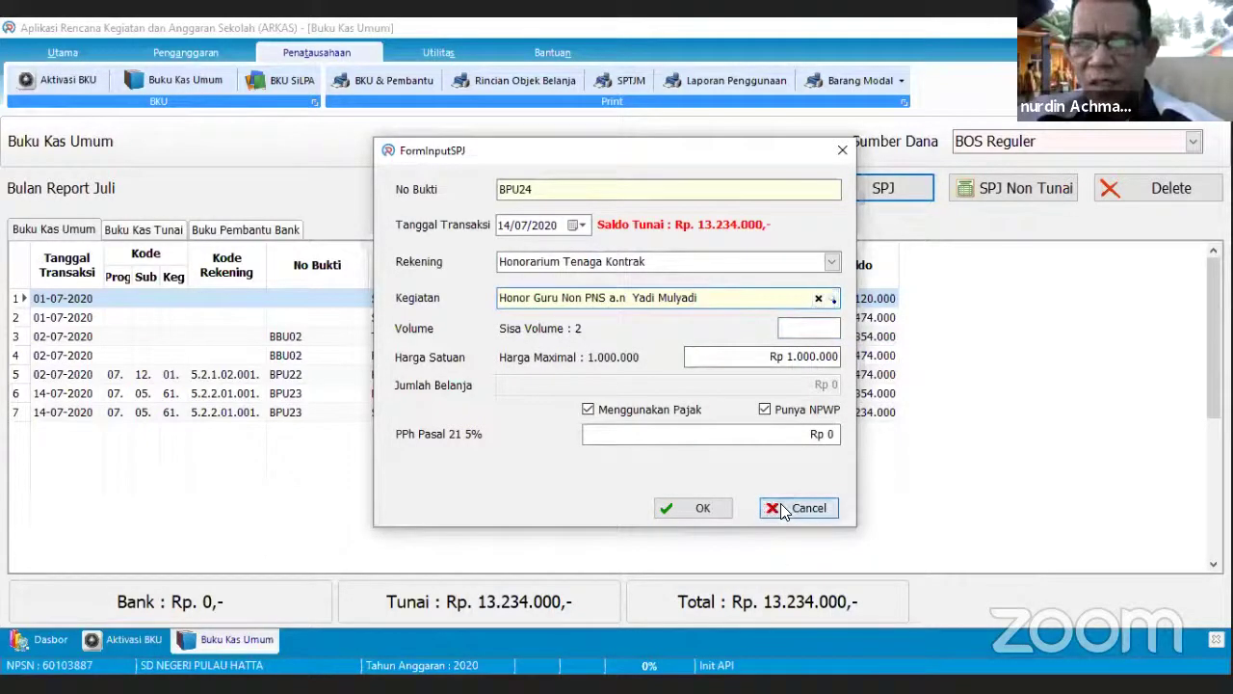
left_click(782, 510)
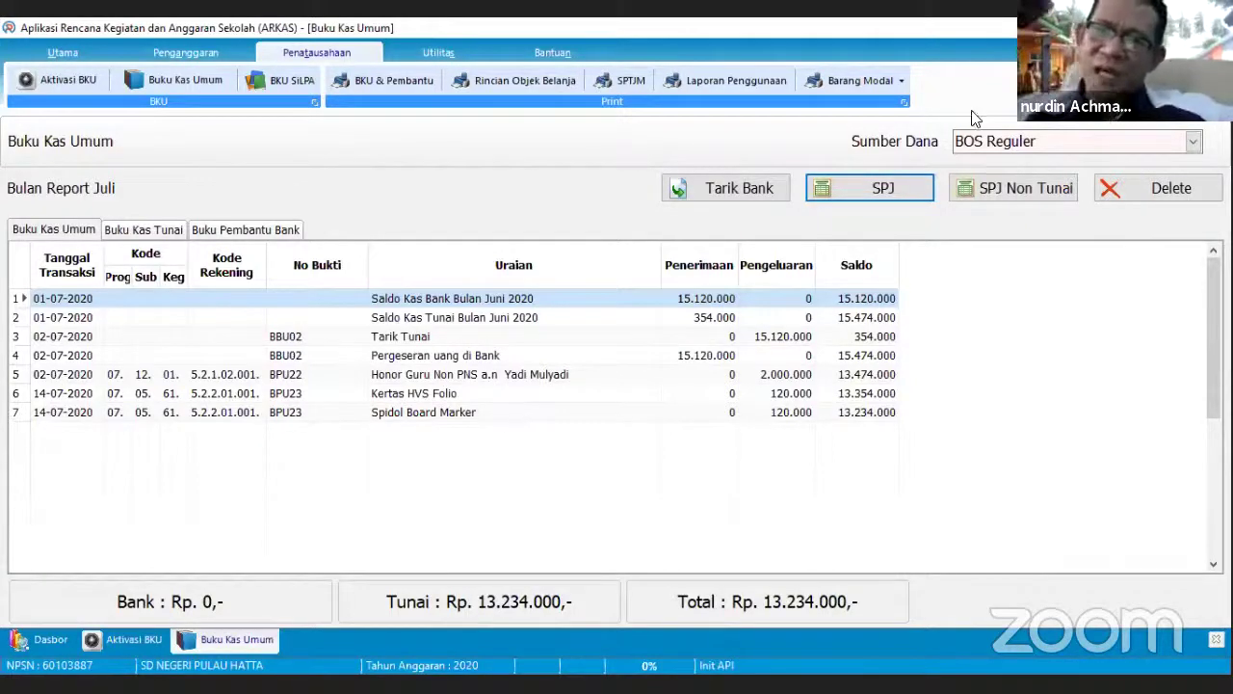
- Discard the partly filled form, start a fresh SPJ entry, and try account Belanja pemeliharaan peralatan kantor
left_click(885, 188)
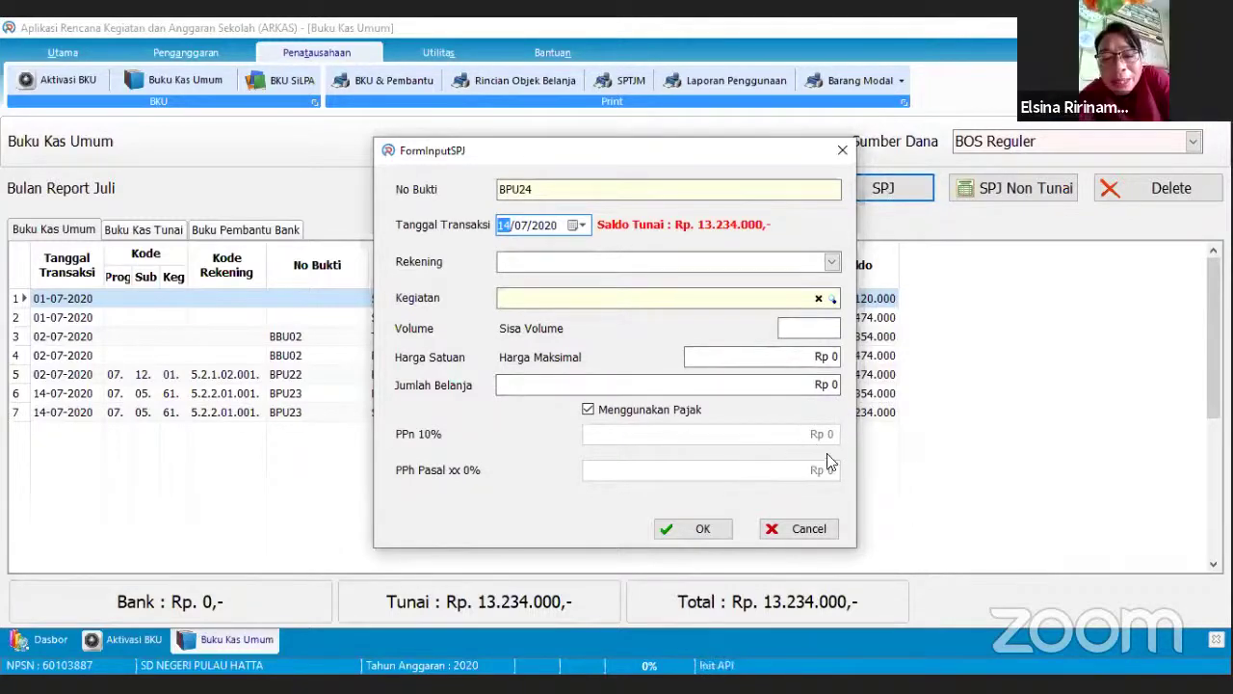
left_click(840, 154)
left_click(857, 188)
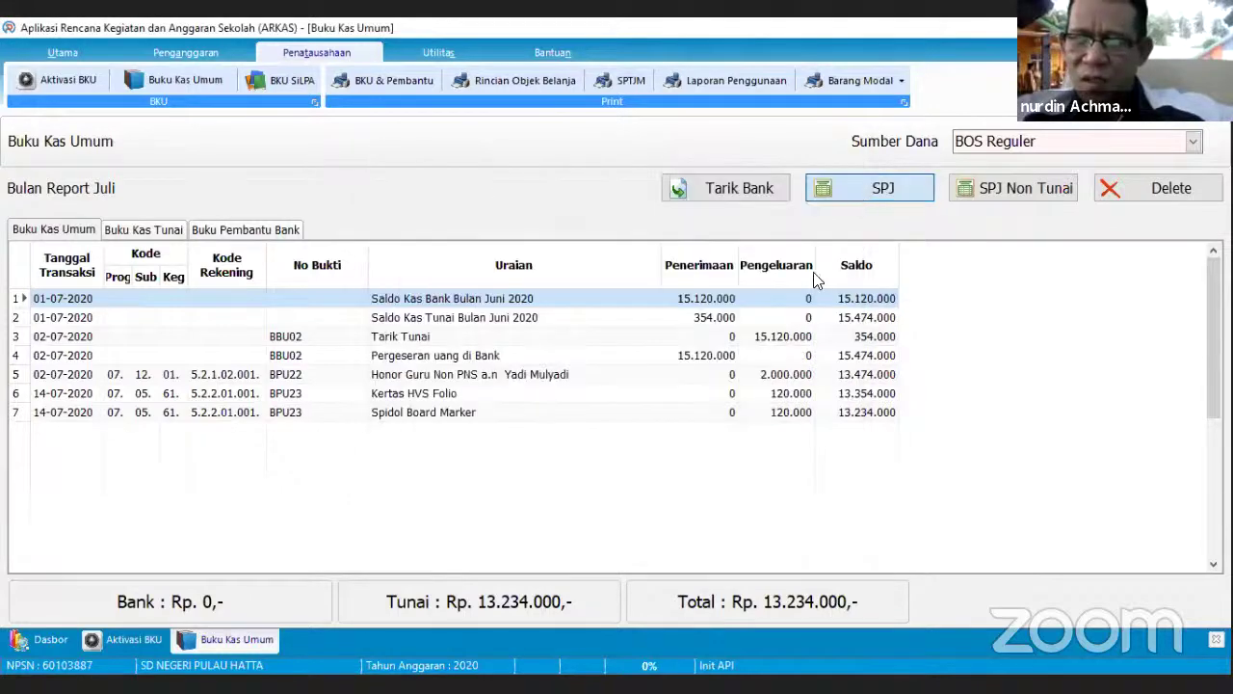
left_click(831, 266)
scroll(781, 351, "down", 3)
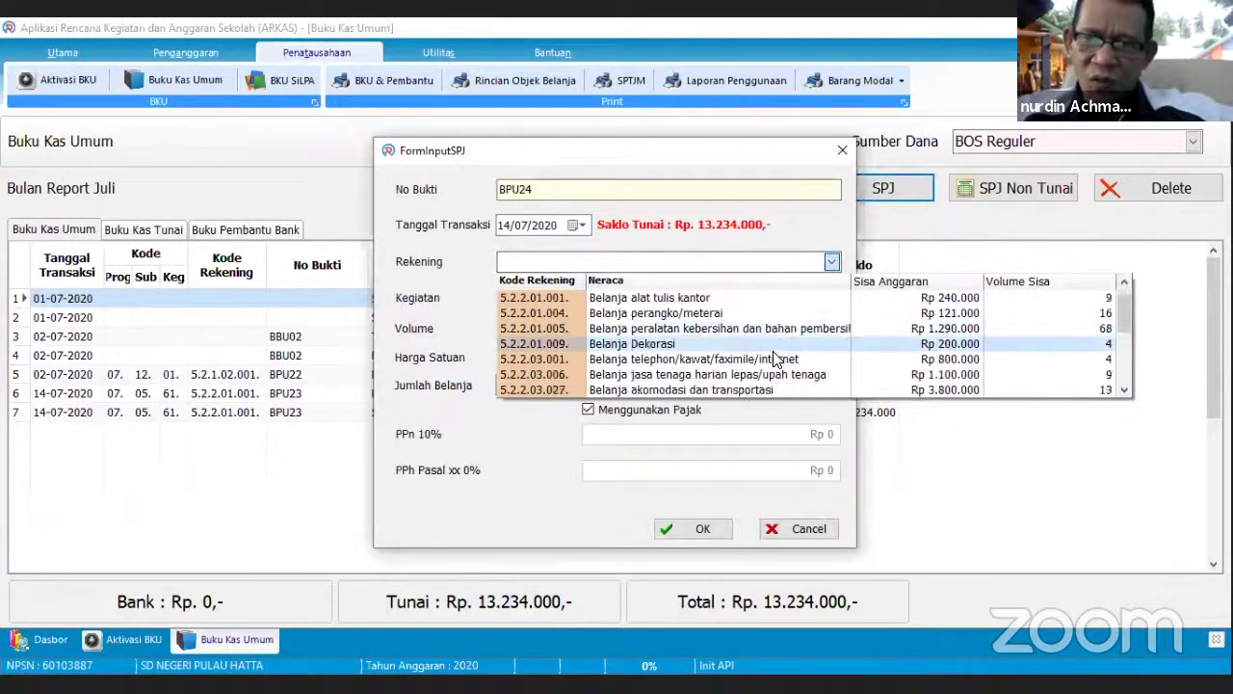
scroll(785, 369, "down", 5)
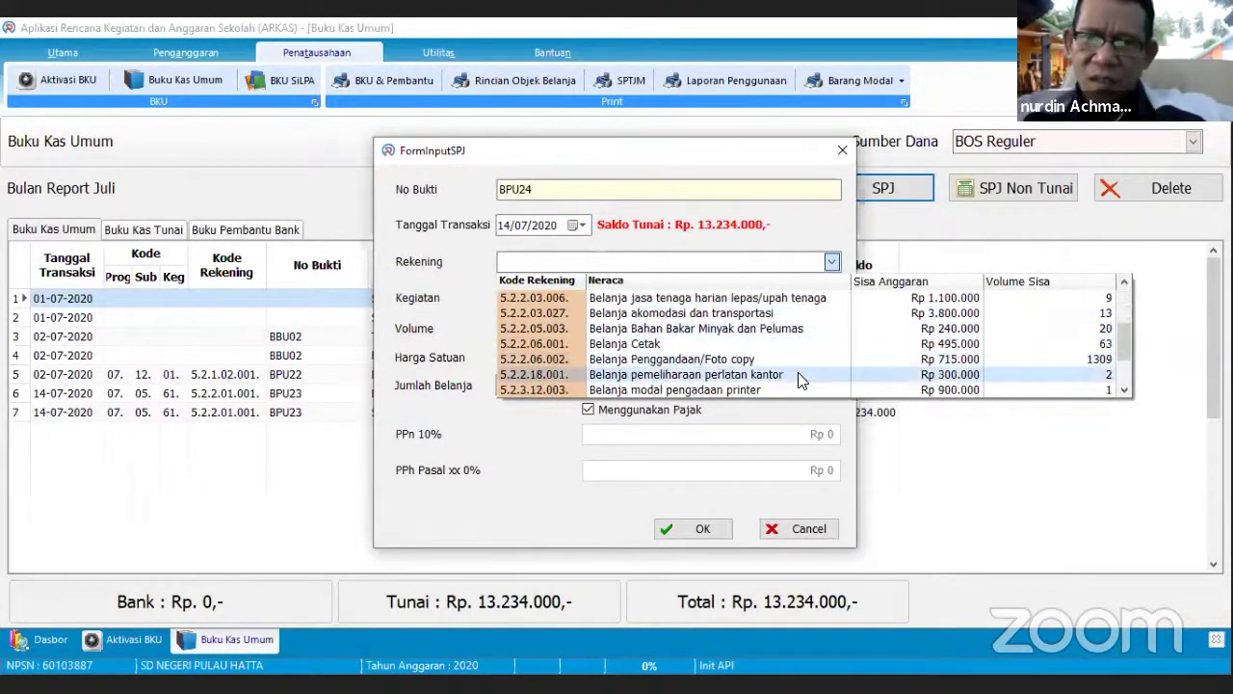
scroll(798, 372, "down", 3)
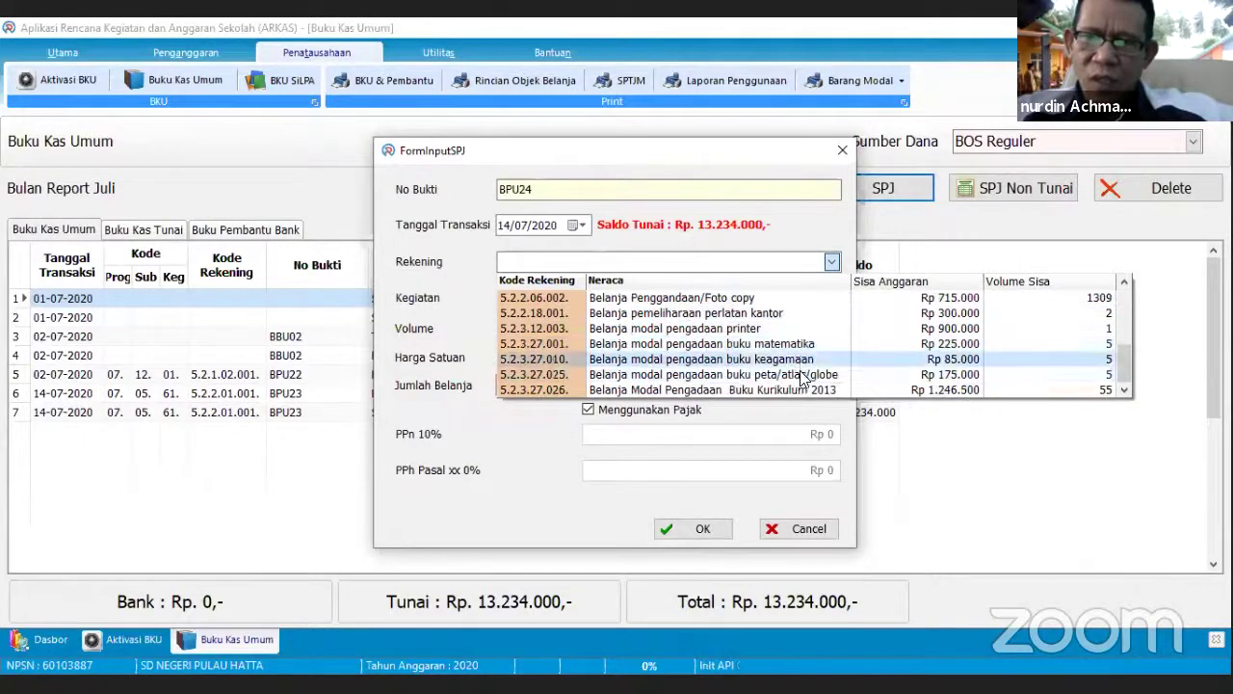
scroll(770, 347, "up", 1)
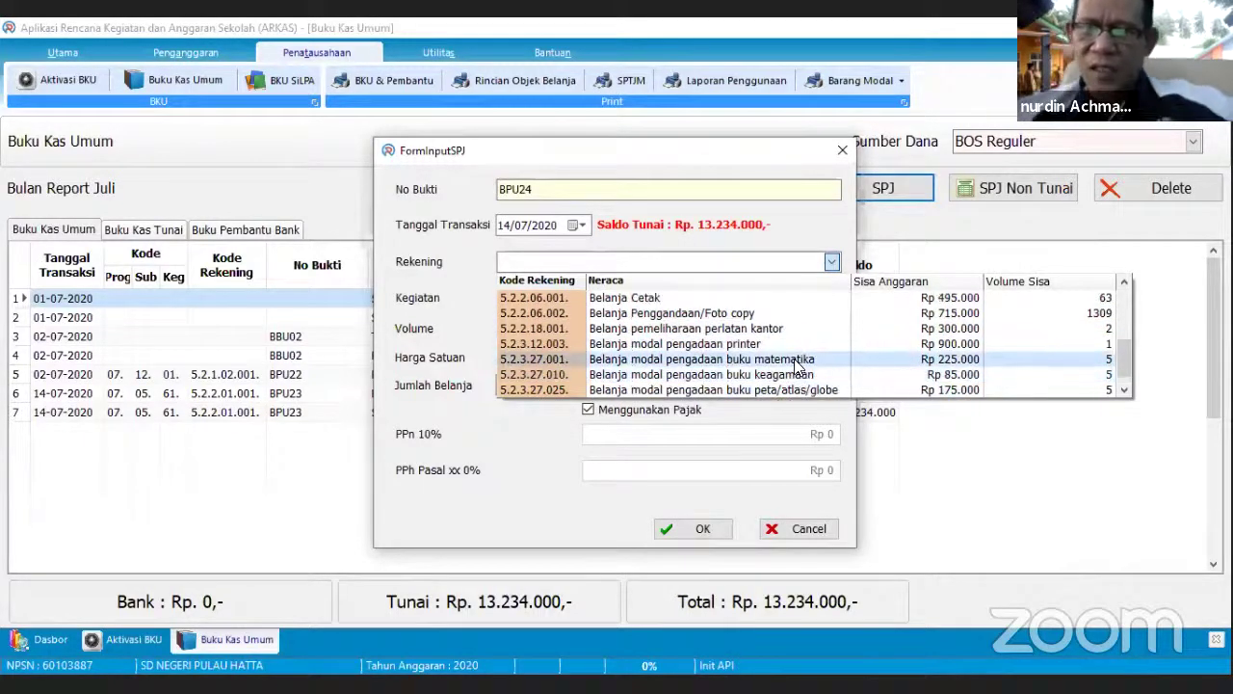
left_click(732, 330)
- Try activity 05.08.07 Kunci Pintu Kelas, then cancel the SPJ form without saving
left_click(830, 299)
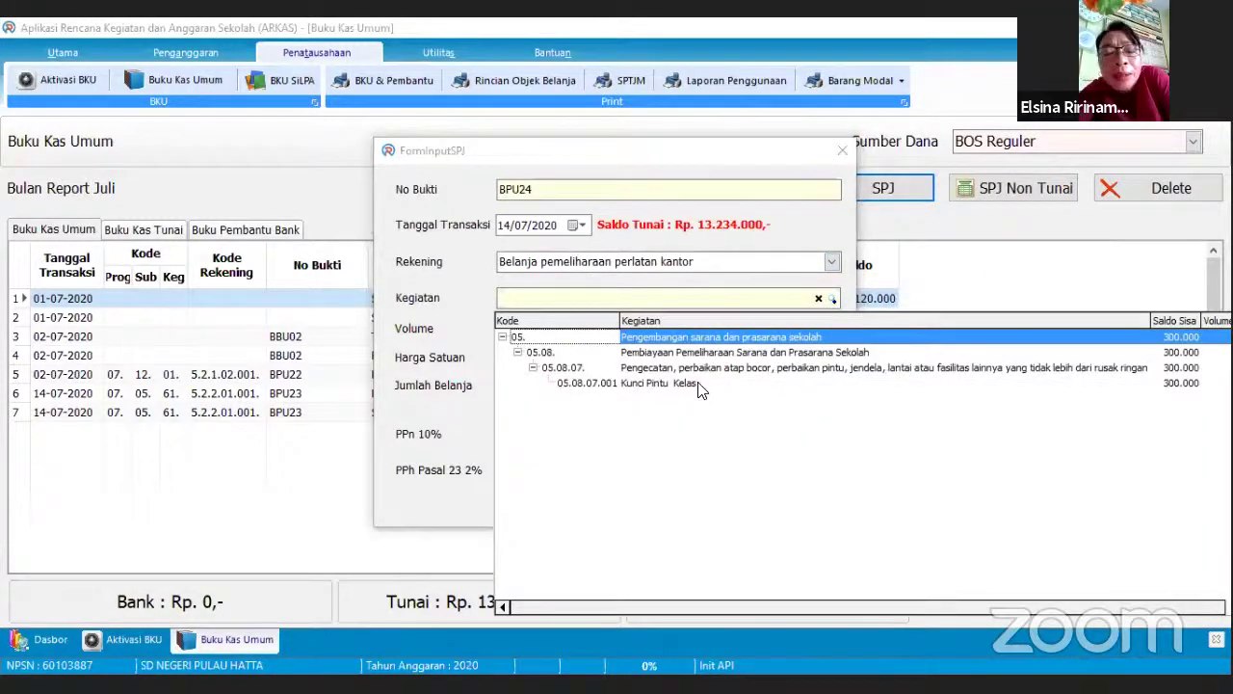
left_click(724, 368)
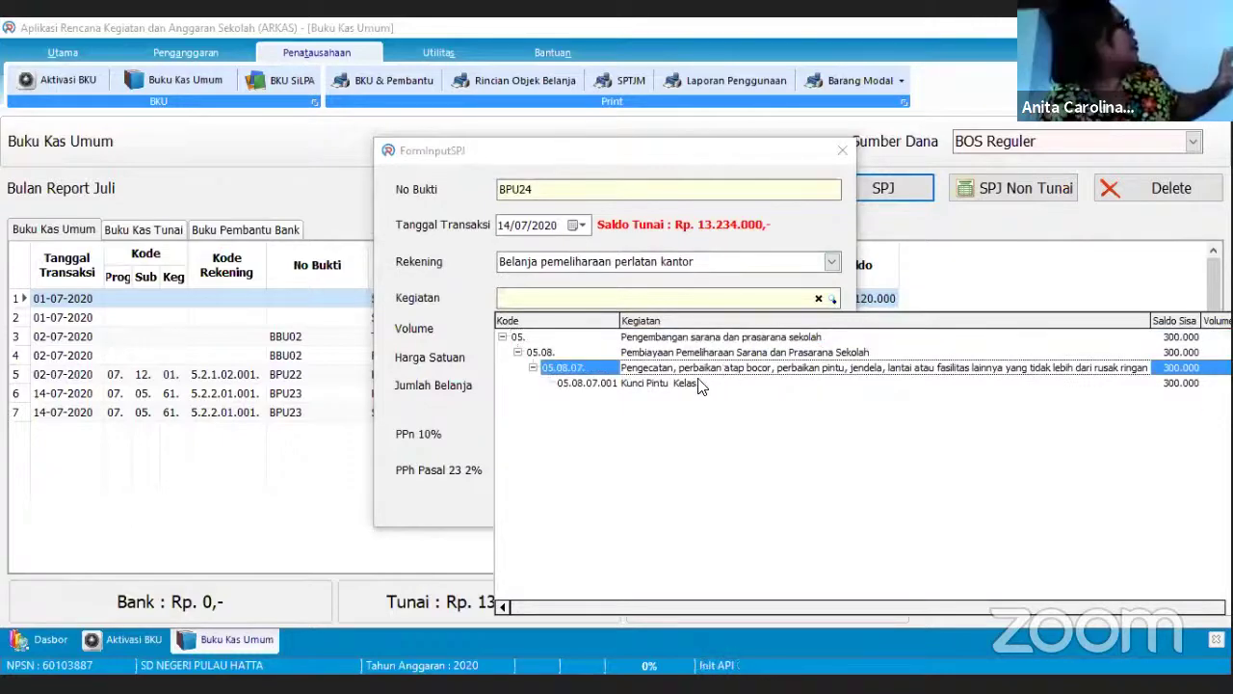
left_click(700, 384)
left_click(700, 384)
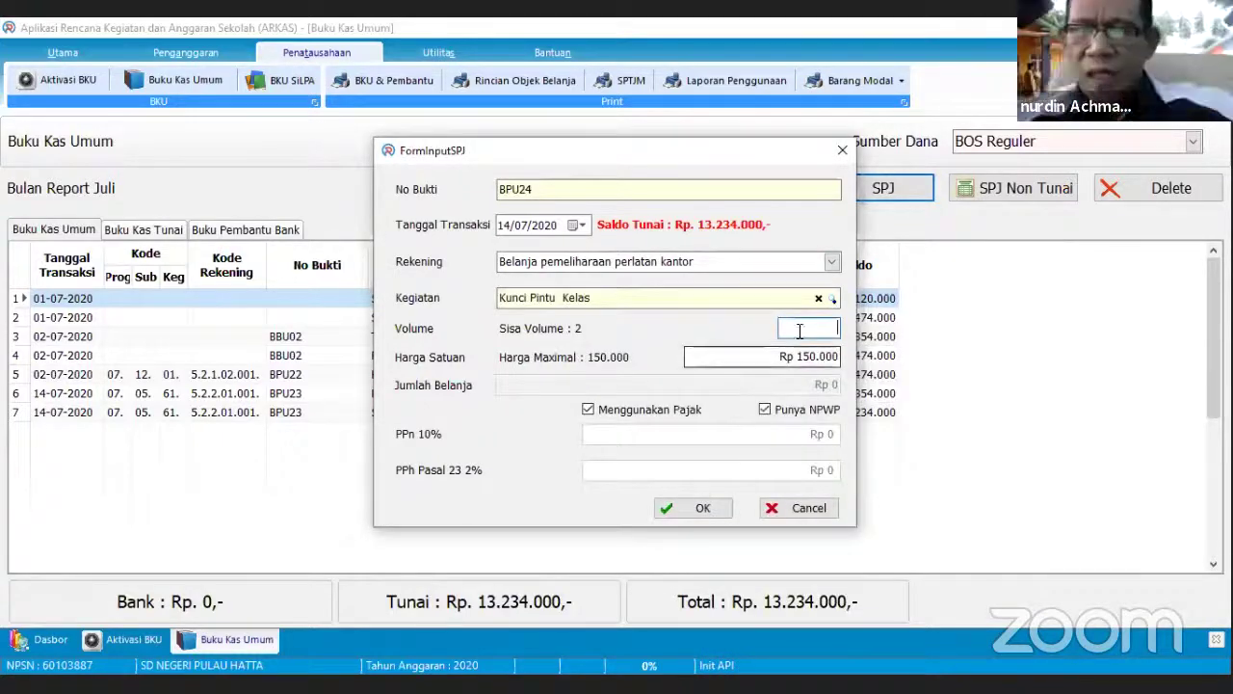
left_click(785, 510)
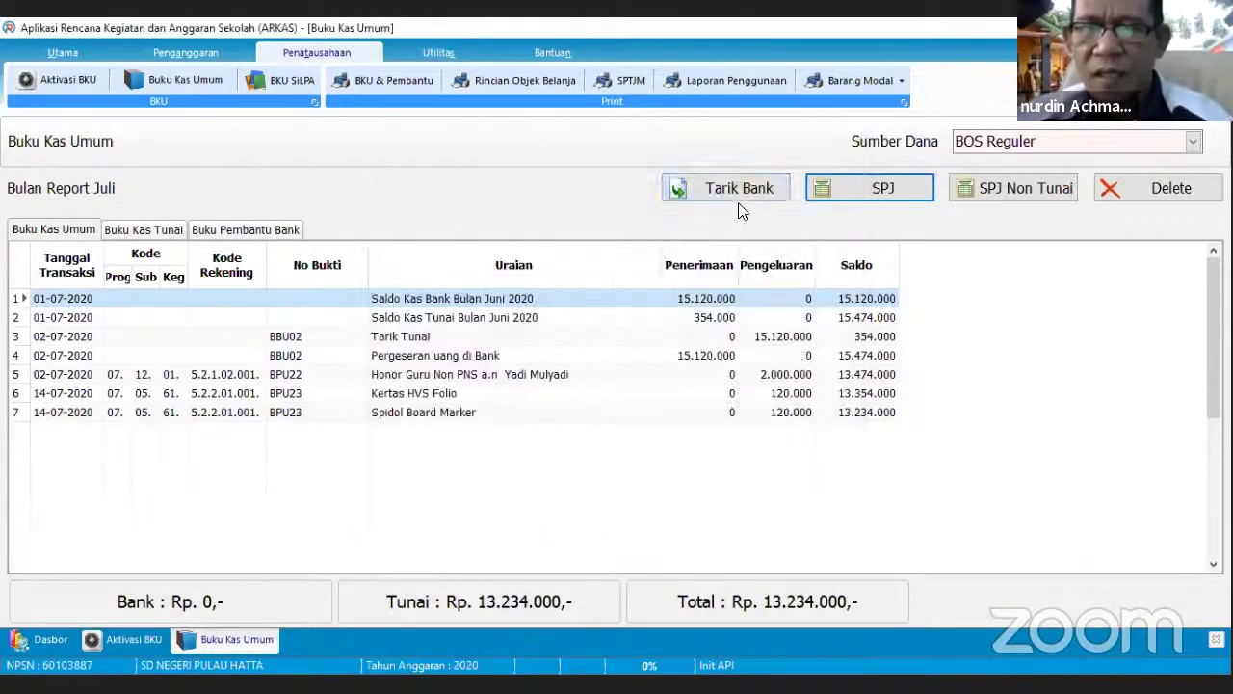
- Open a new BPU24 SPJ form and set Rekening to Belanja modal pengadaan printer
left_click(824, 194)
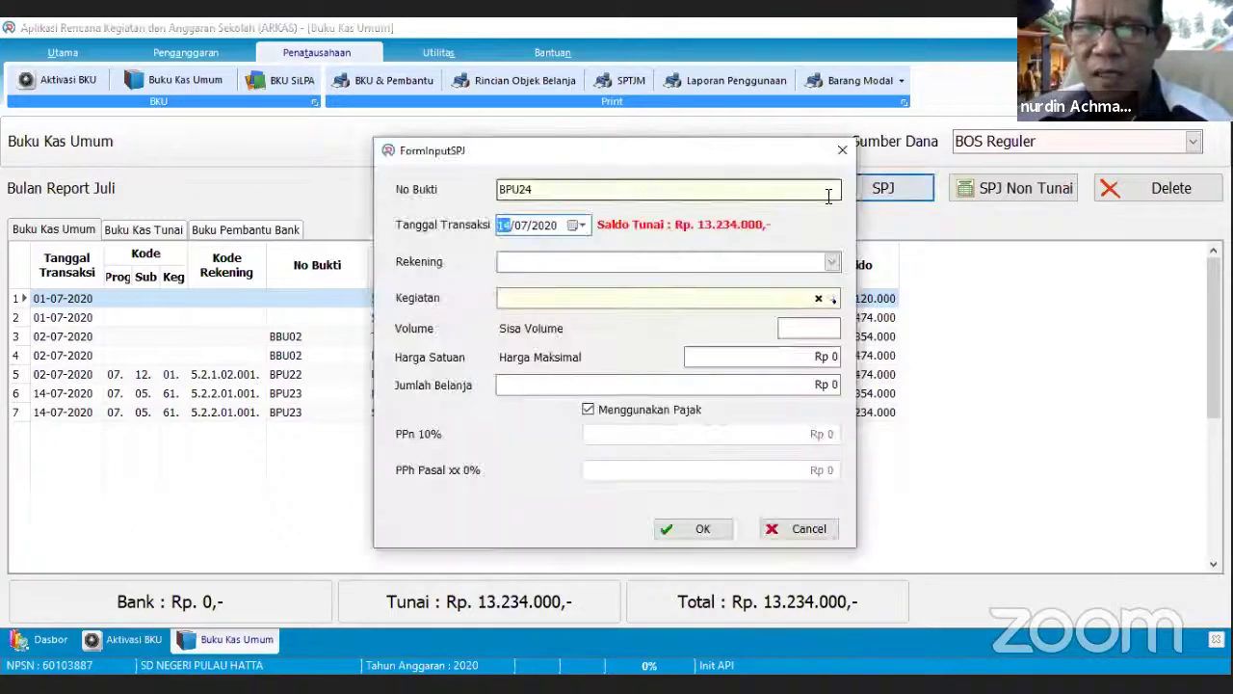
left_click(830, 262)
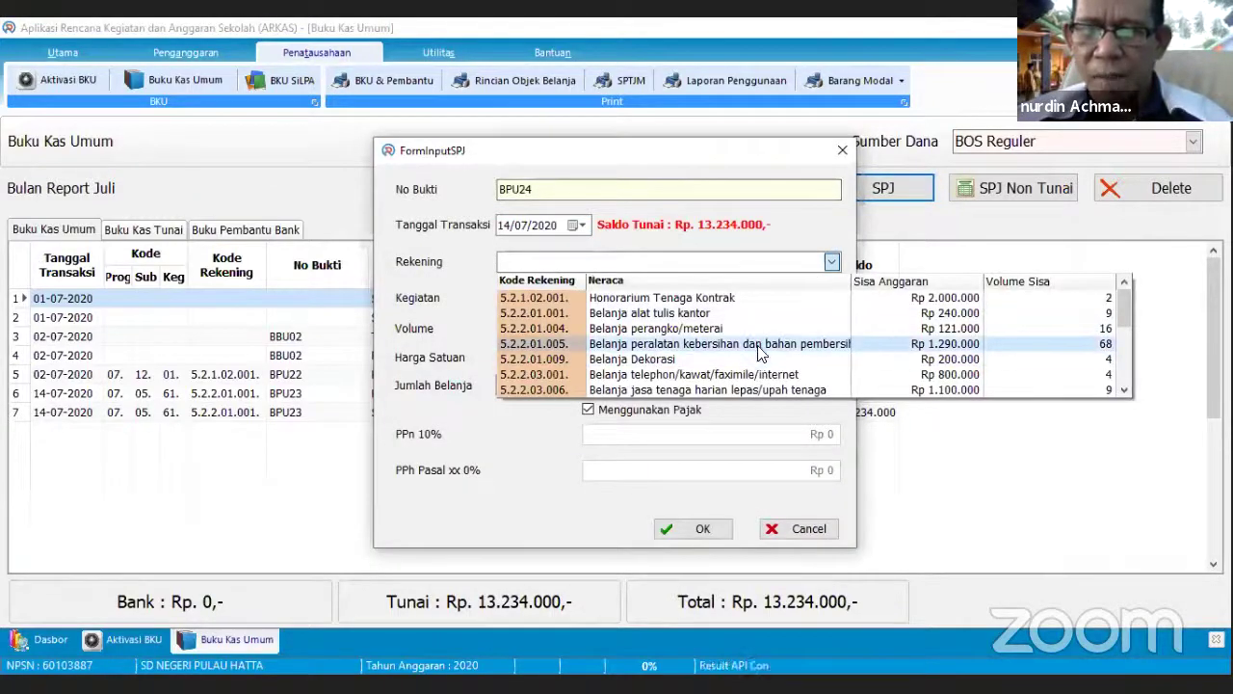
scroll(761, 355, "down", 1)
scroll(761, 354, "down", 4)
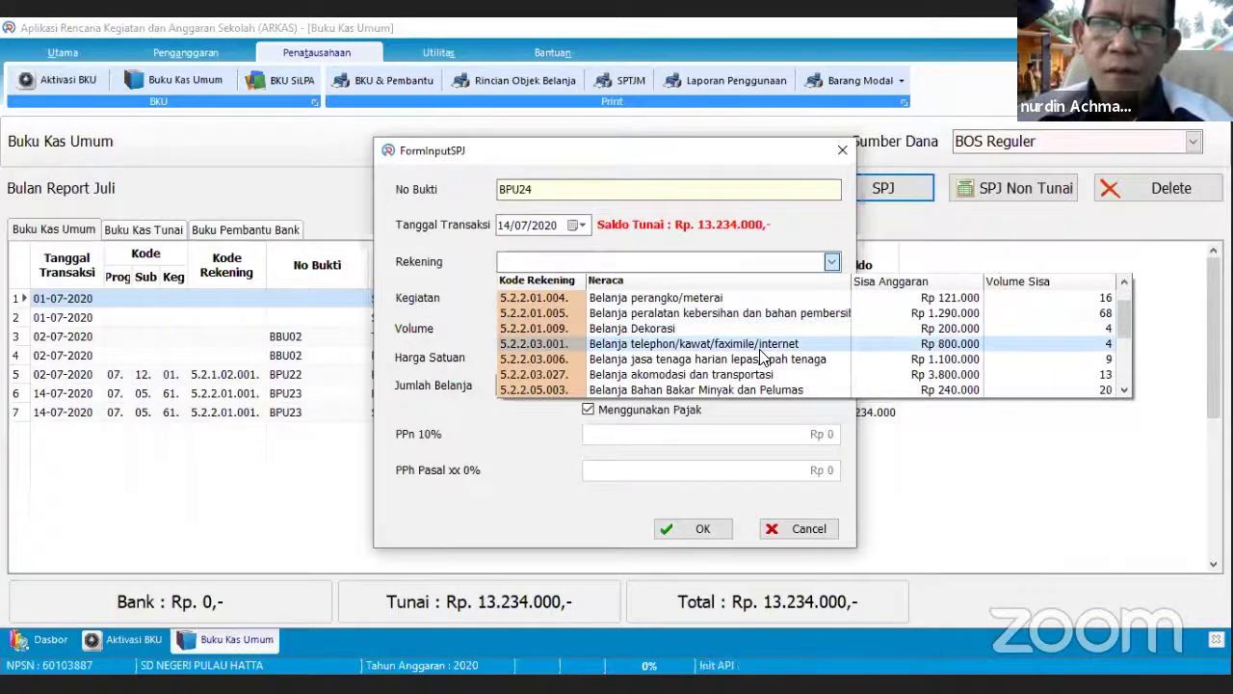
scroll(761, 354, "down", 1)
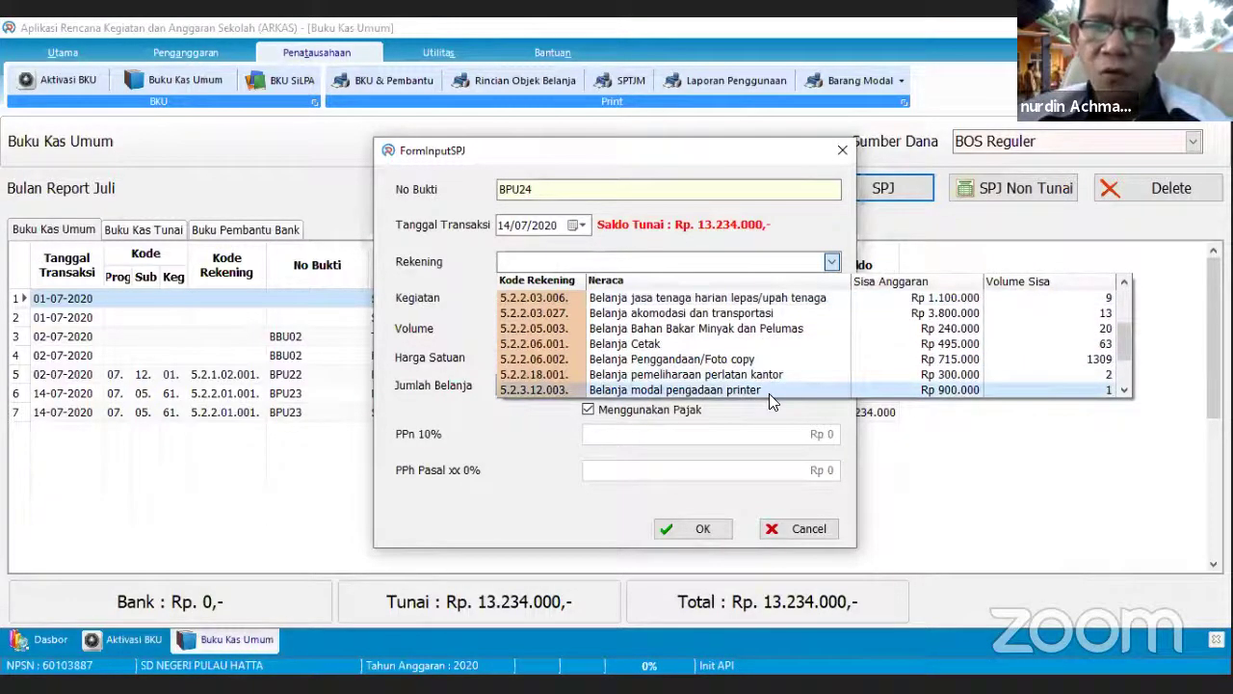
left_click(769, 390)
left_click(827, 301)
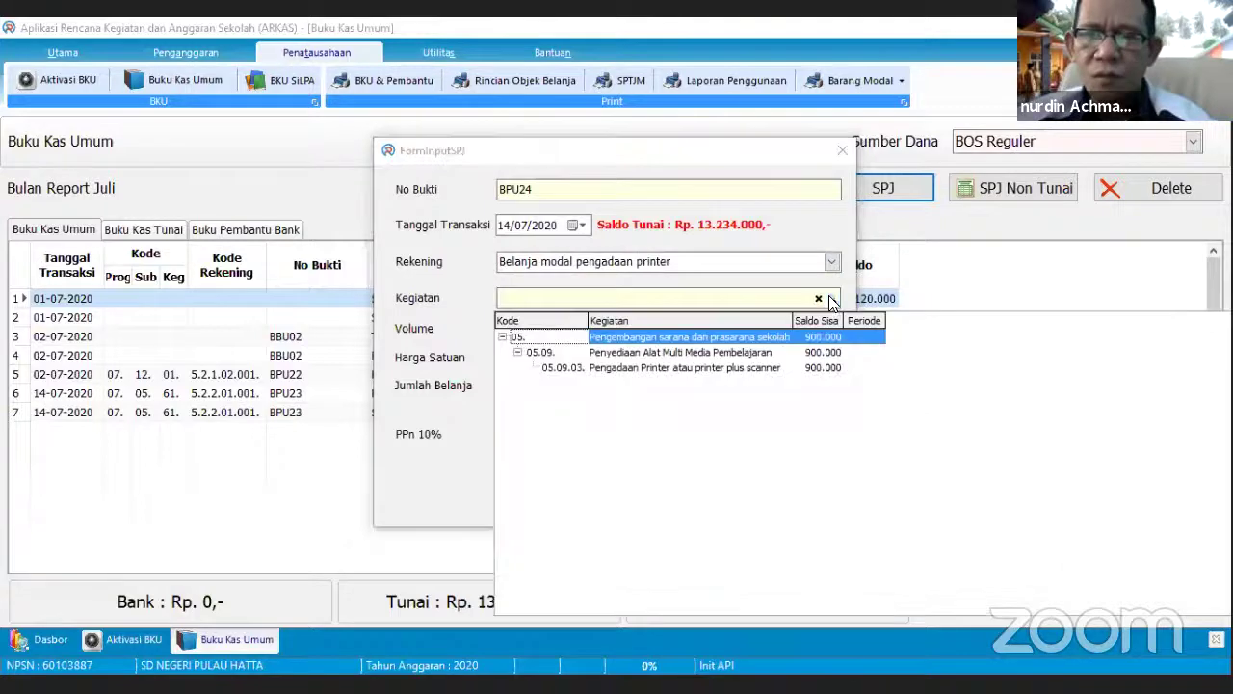
- Set Kegiatan to 05.09.03 printer procurement and save a Toko Cahaya Abadi nota for one Printer (Rp 900.000)
left_click(814, 369)
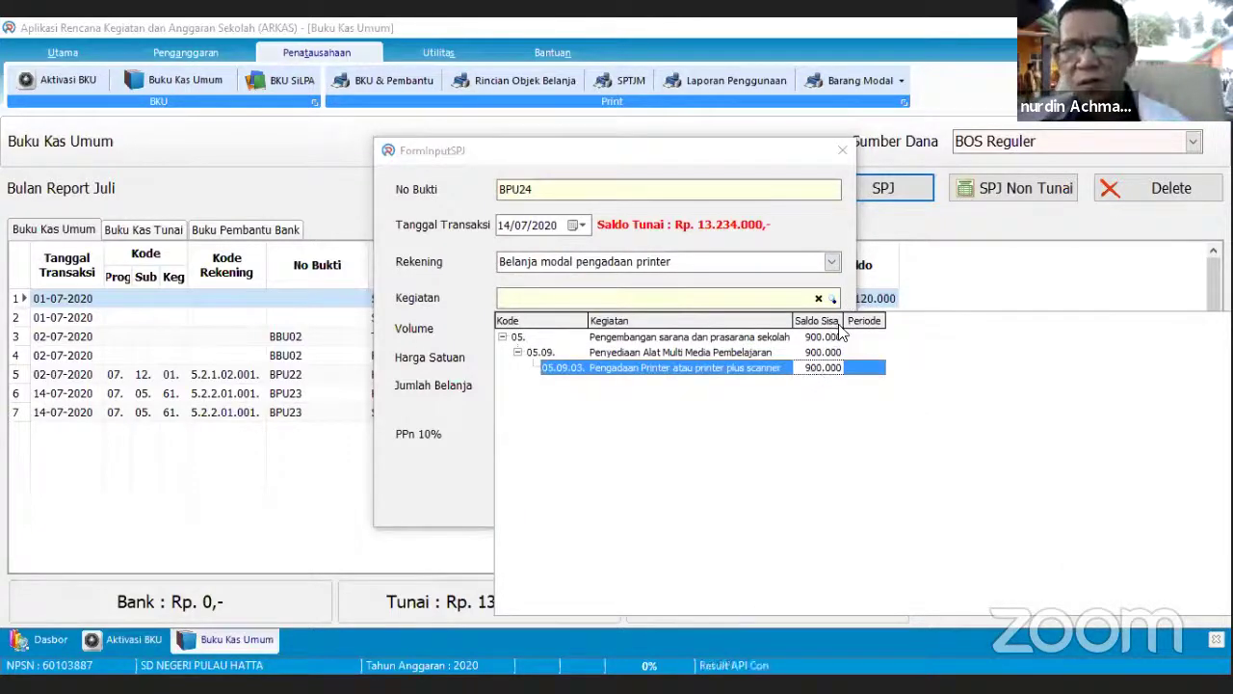
left_click(826, 373)
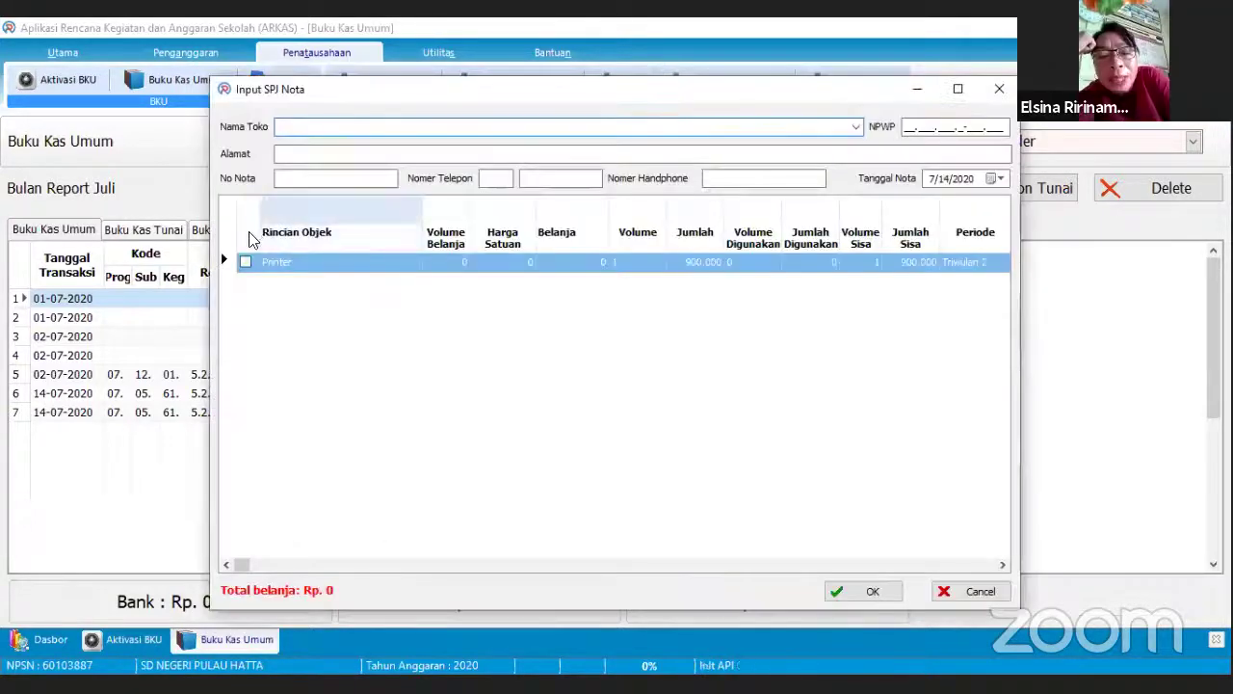
type("Toko Cahaya Abadi")
left_click(289, 179)
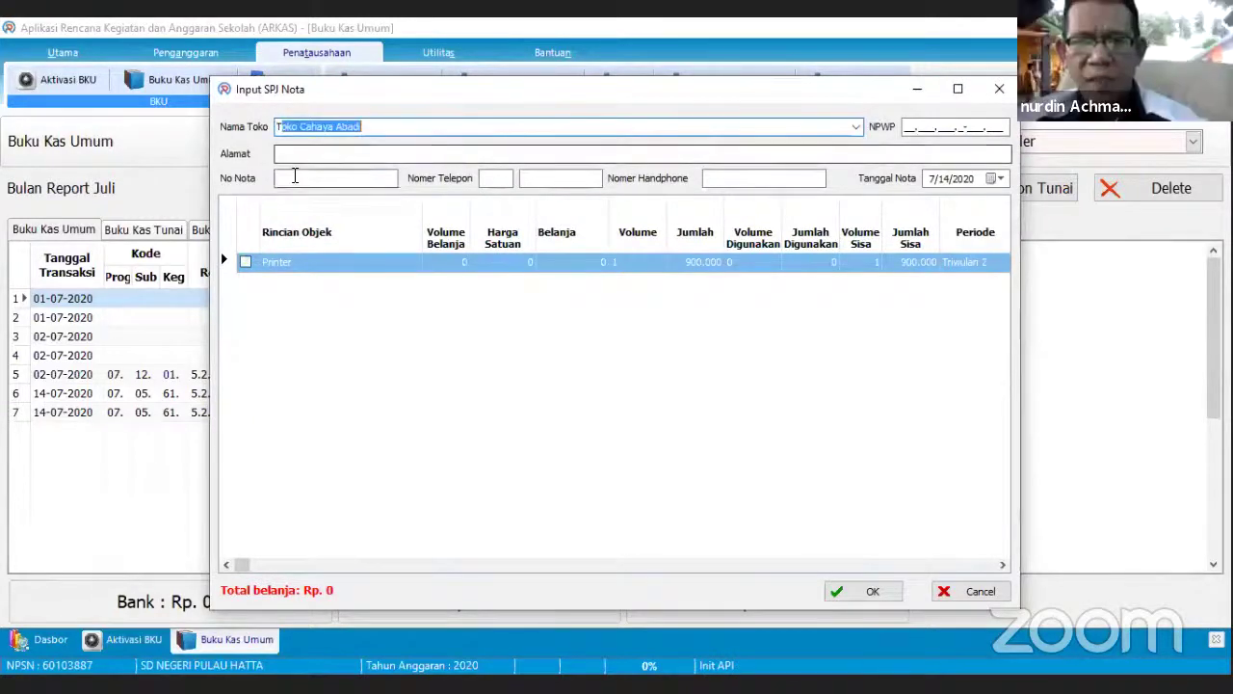
left_click(246, 262)
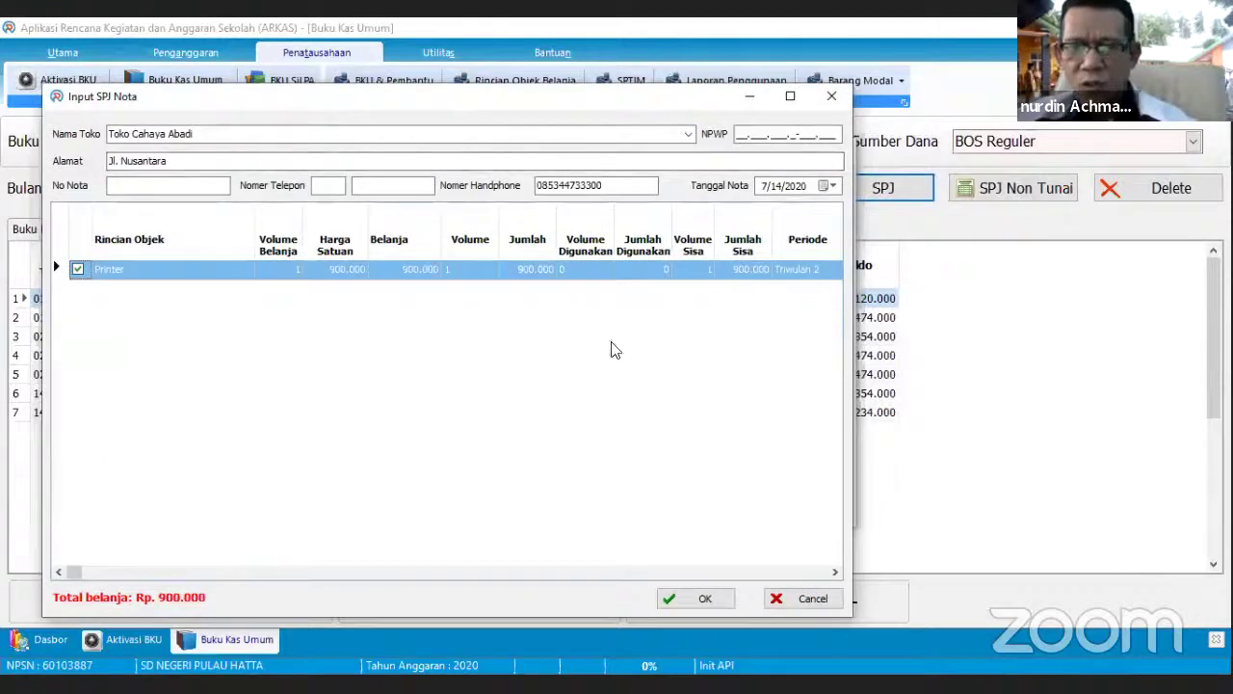
left_click(704, 599)
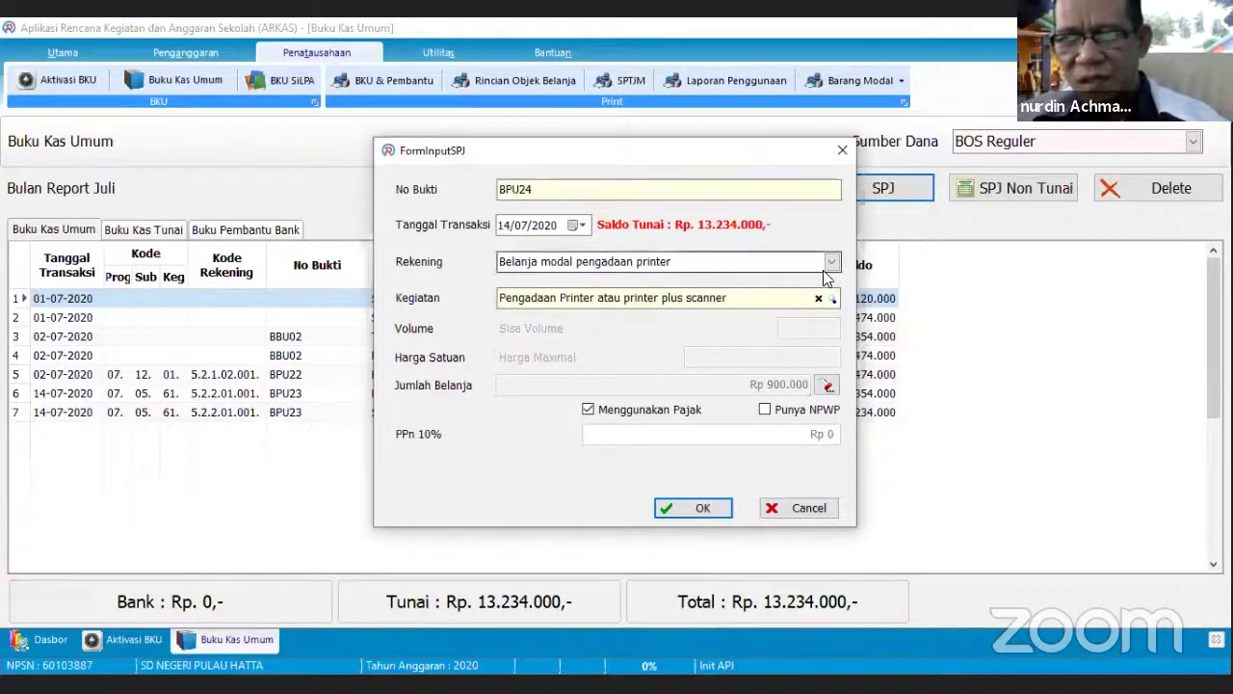
- Review the activity list and switch Rekening to Belanja akomodasi dan transportasi
left_click(829, 299)
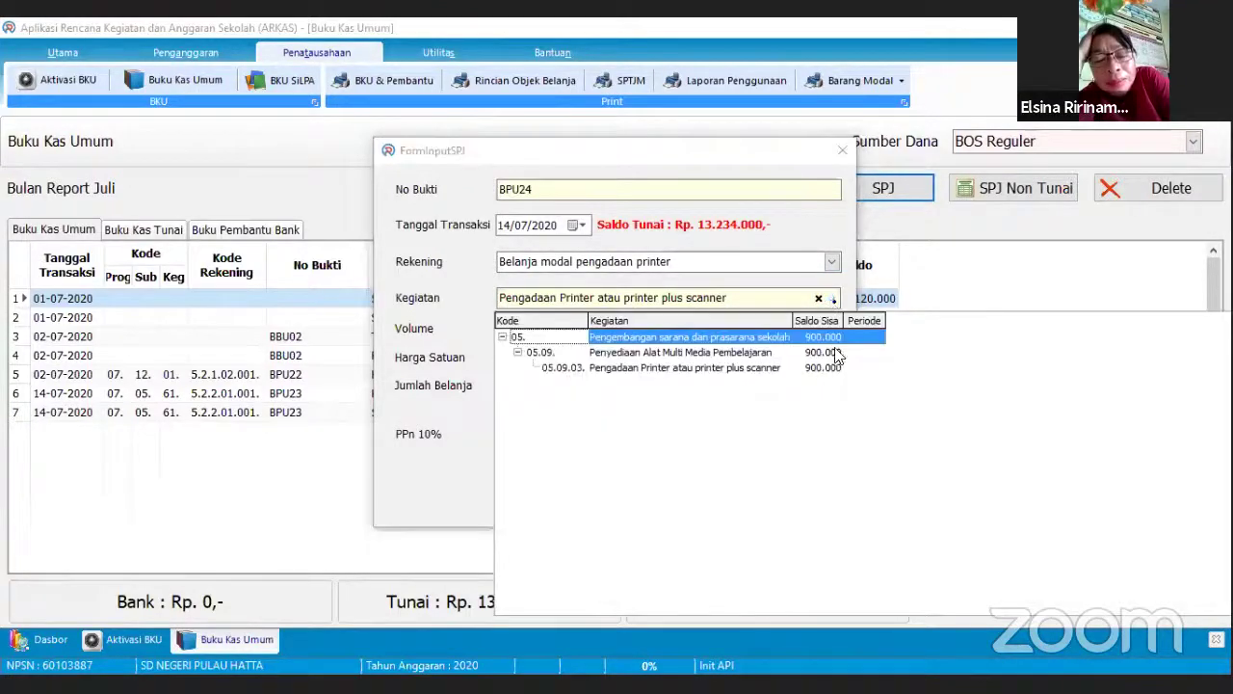
left_click(830, 261)
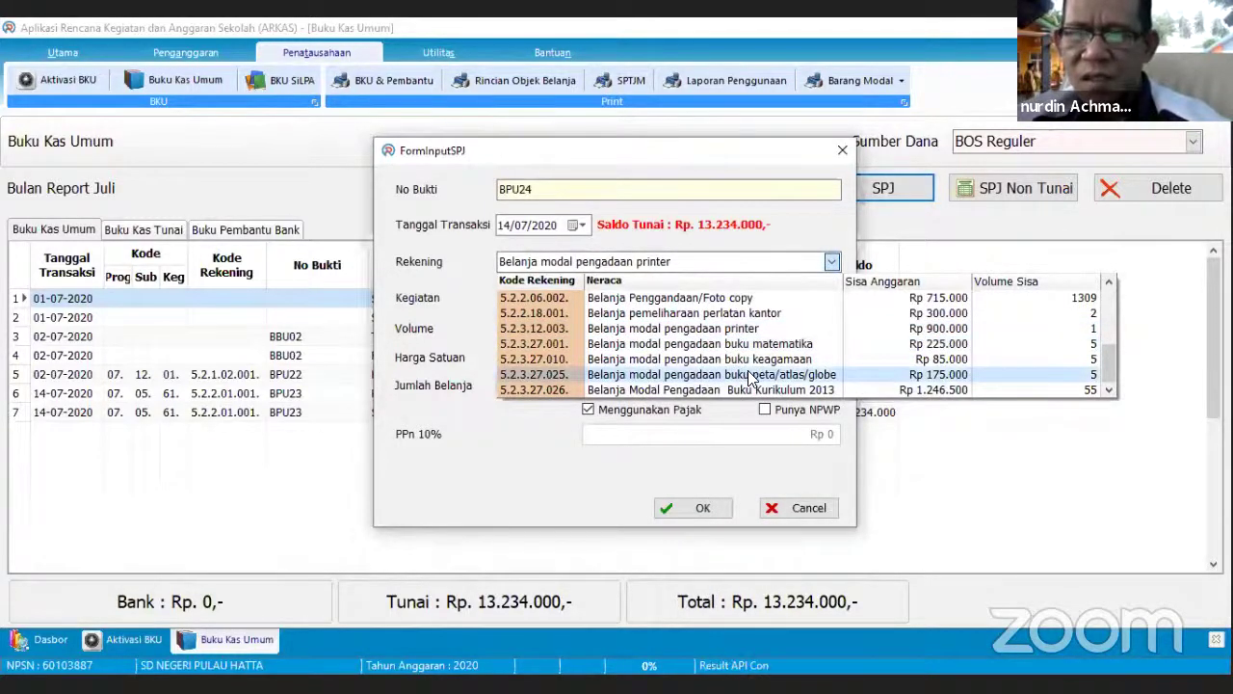
scroll(750, 383, "up", 2)
scroll(752, 379, "up", 3)
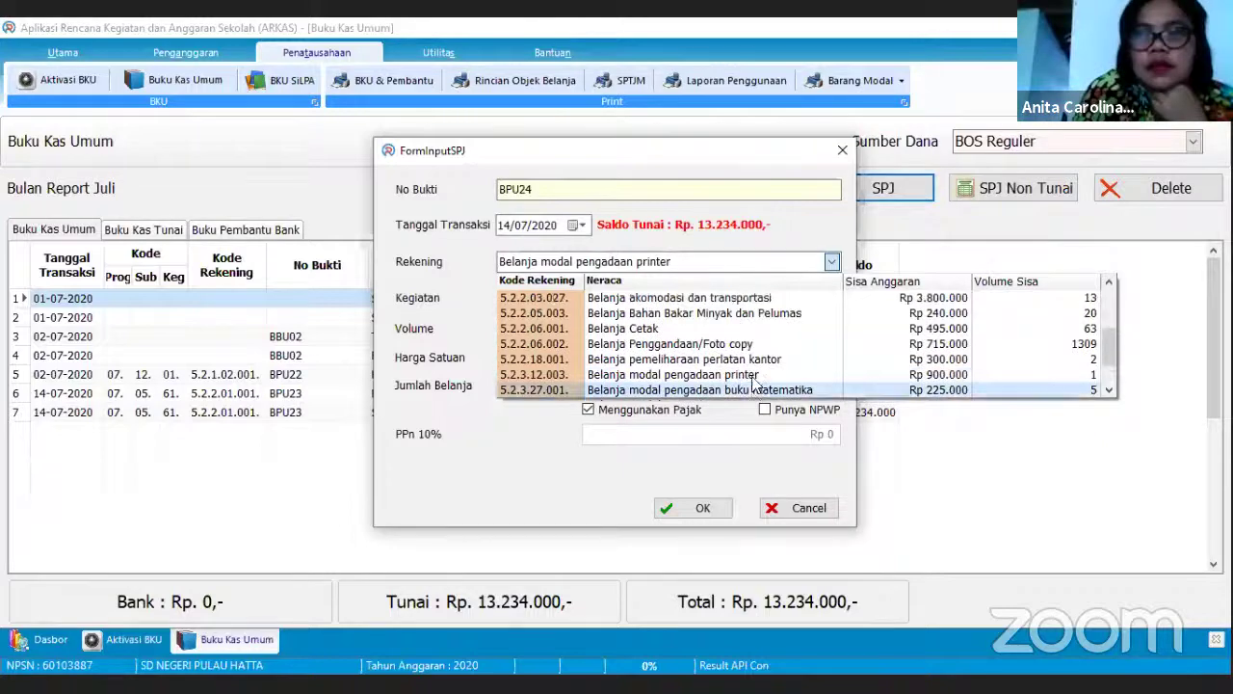
left_click(768, 329)
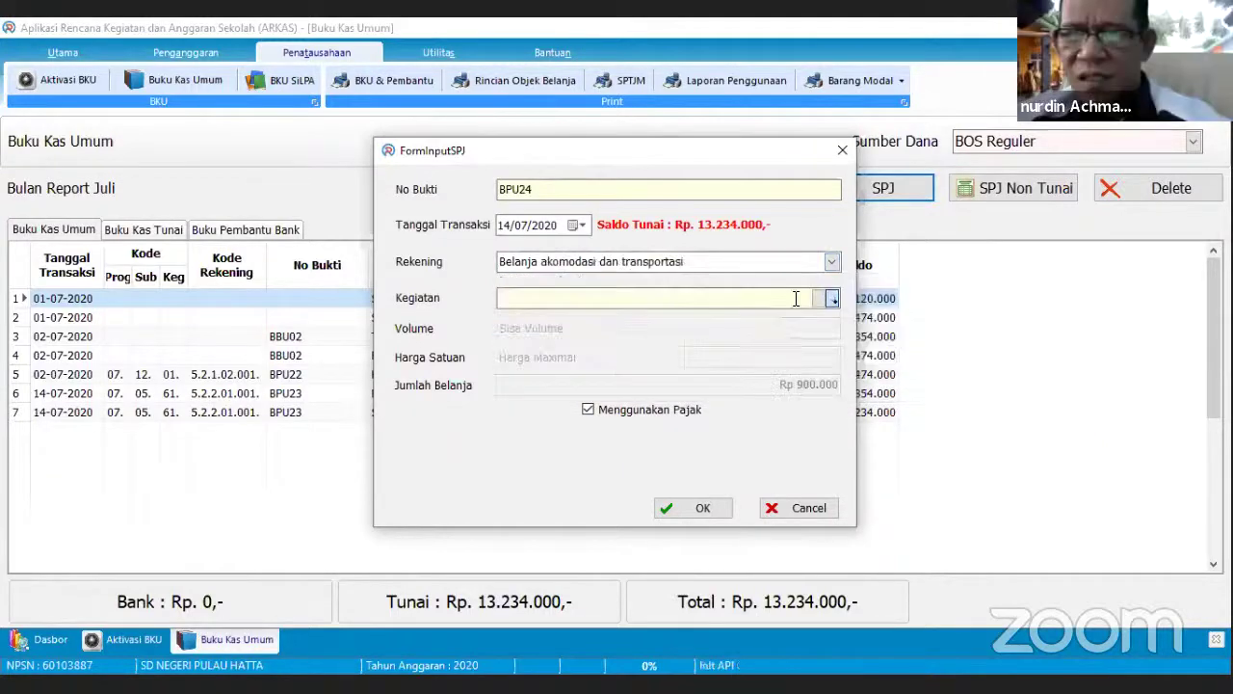
- Browse the spending accounts again, then cancel the BPU24 SPJ form without saving
left_click(830, 261)
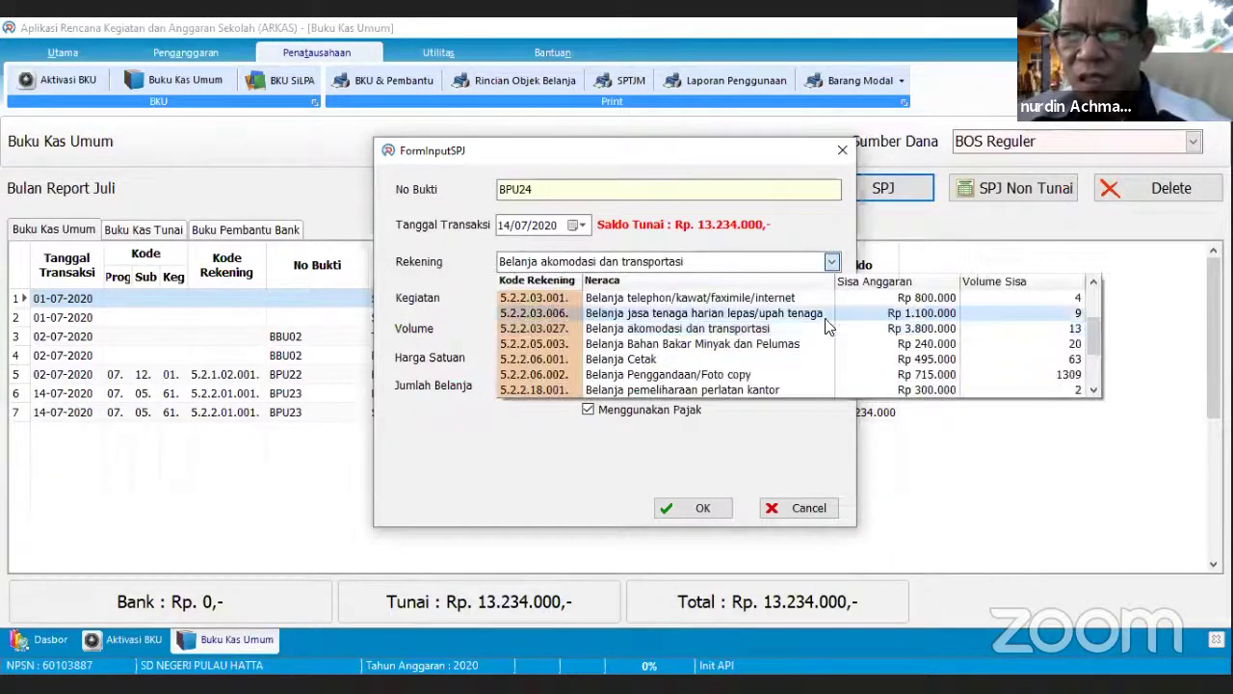
scroll(819, 311, "up", 5)
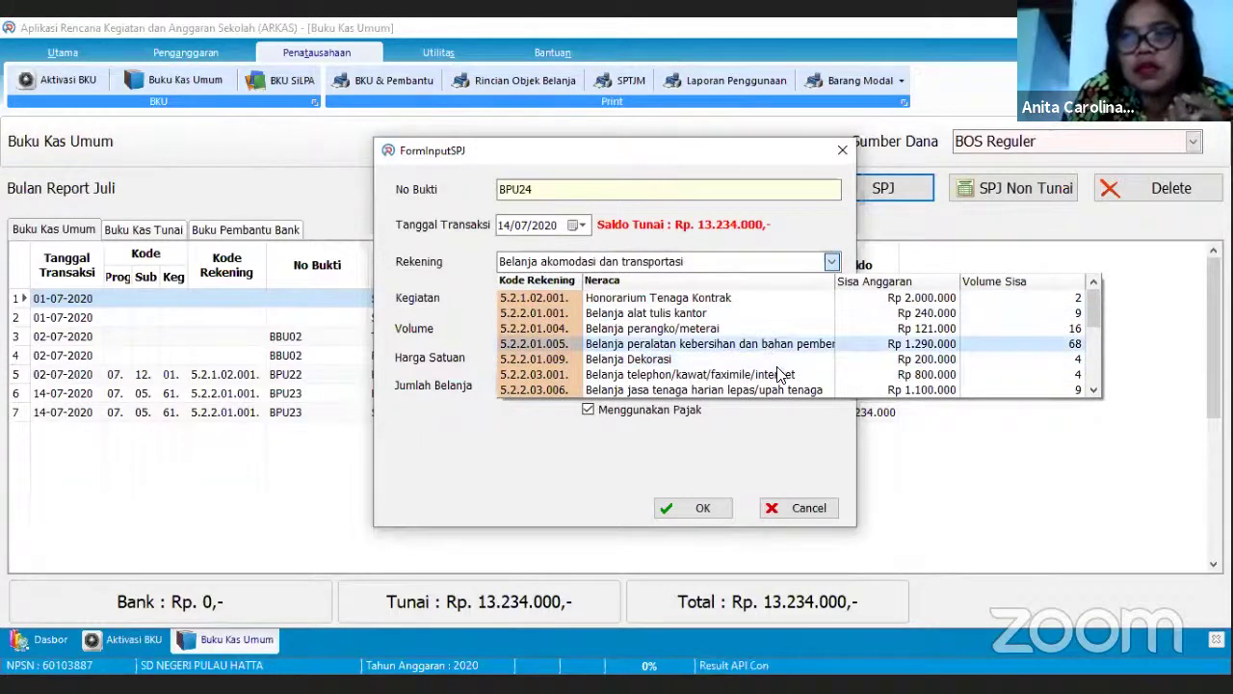
scroll(779, 366, "down", 1)
scroll(786, 364, "down", 1)
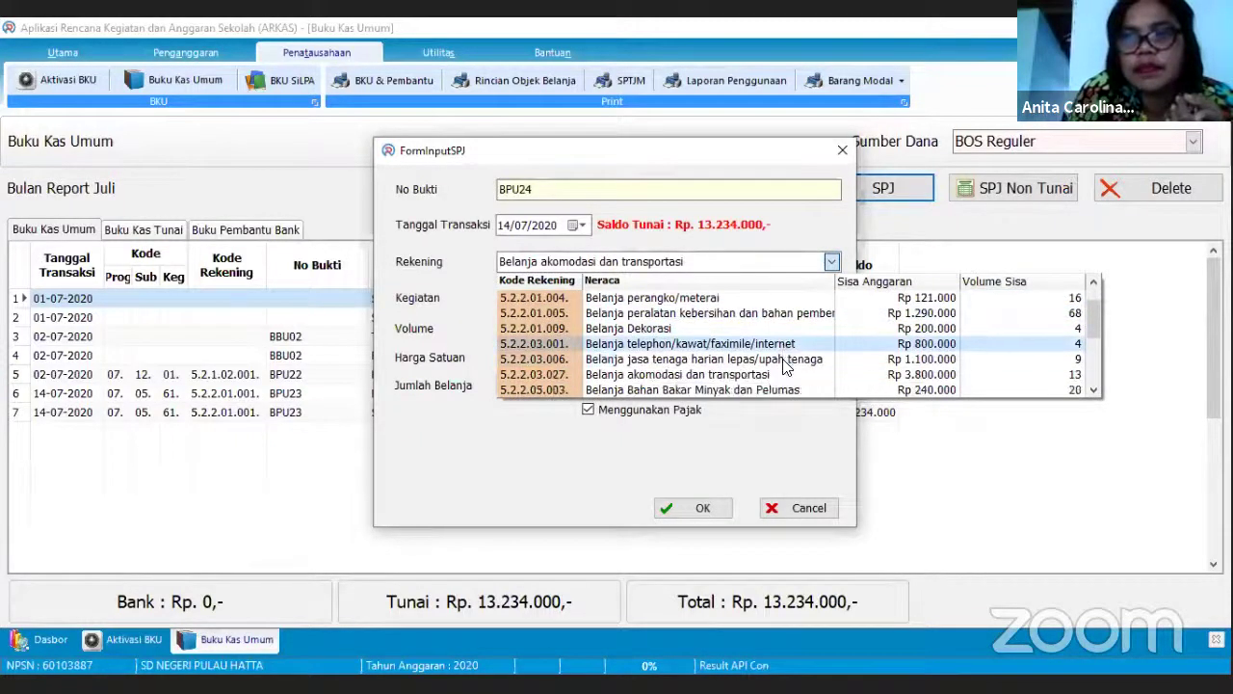
scroll(788, 381, "down", 8)
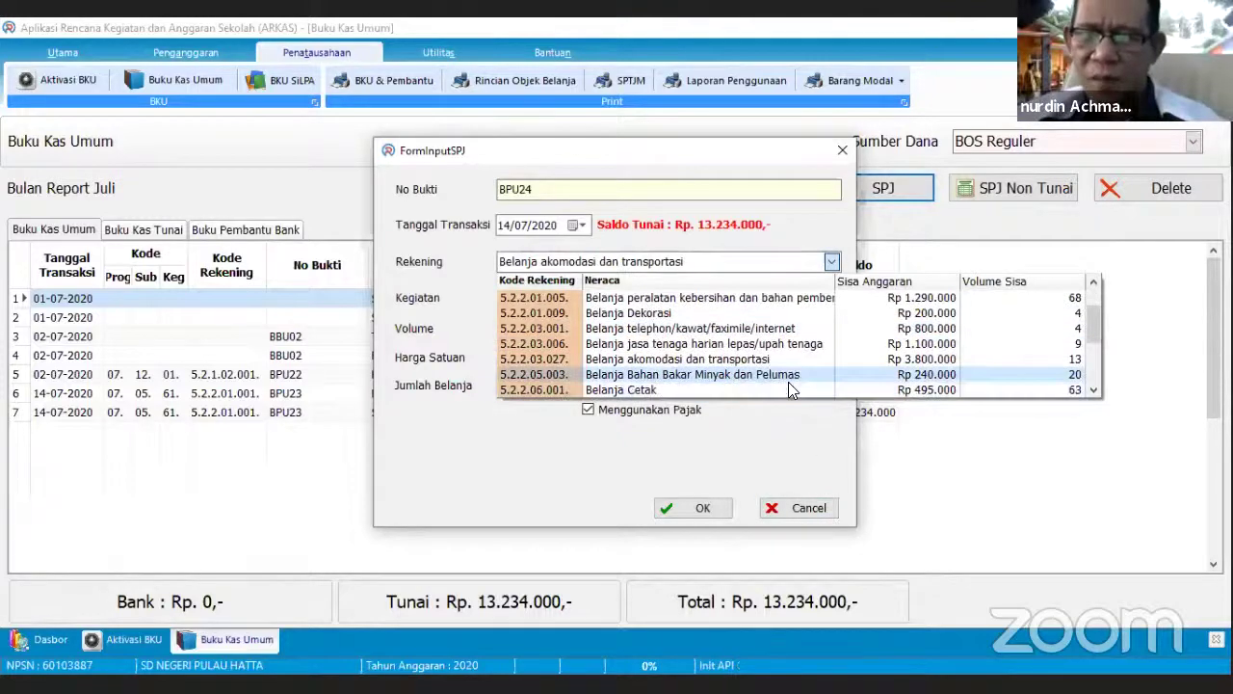
left_click(792, 511)
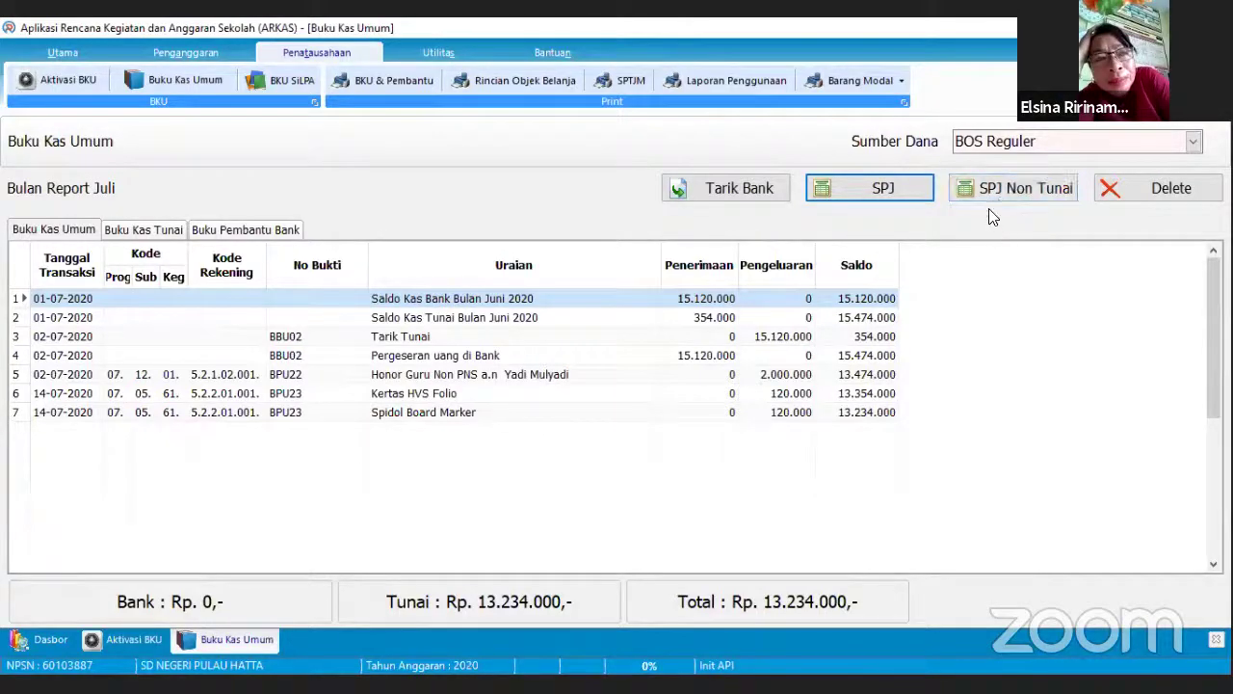
left_click(1006, 193)
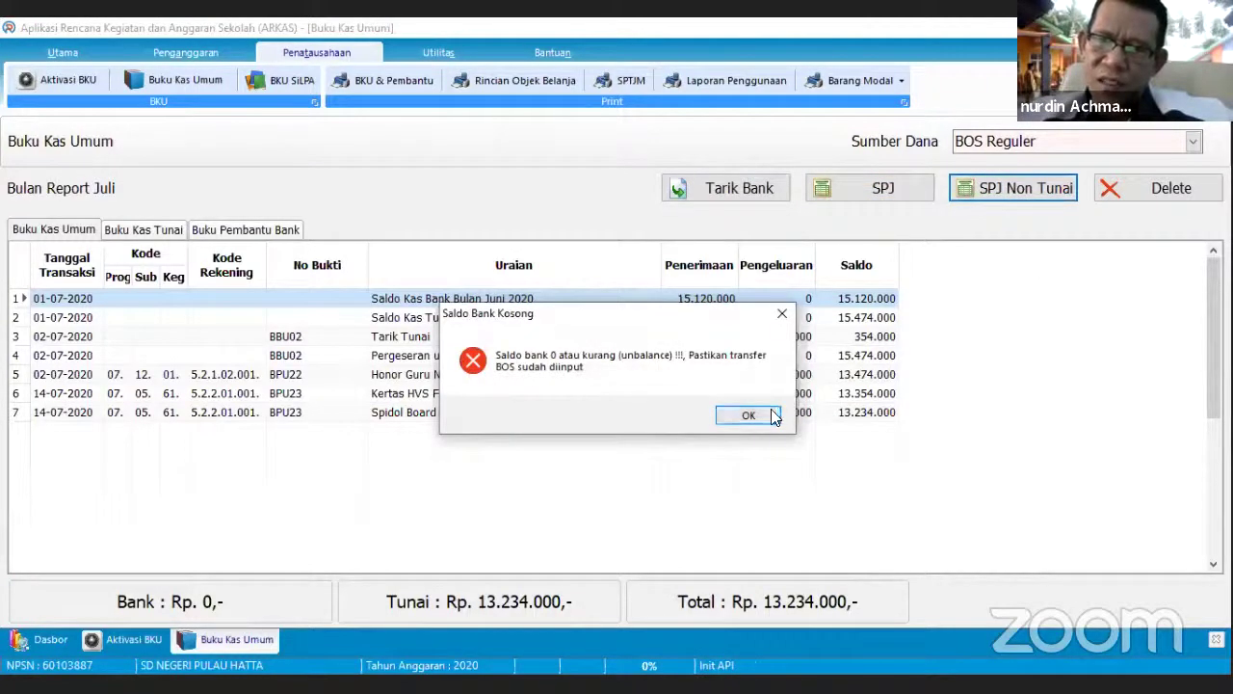
left_click(749, 415)
left_click(988, 188)
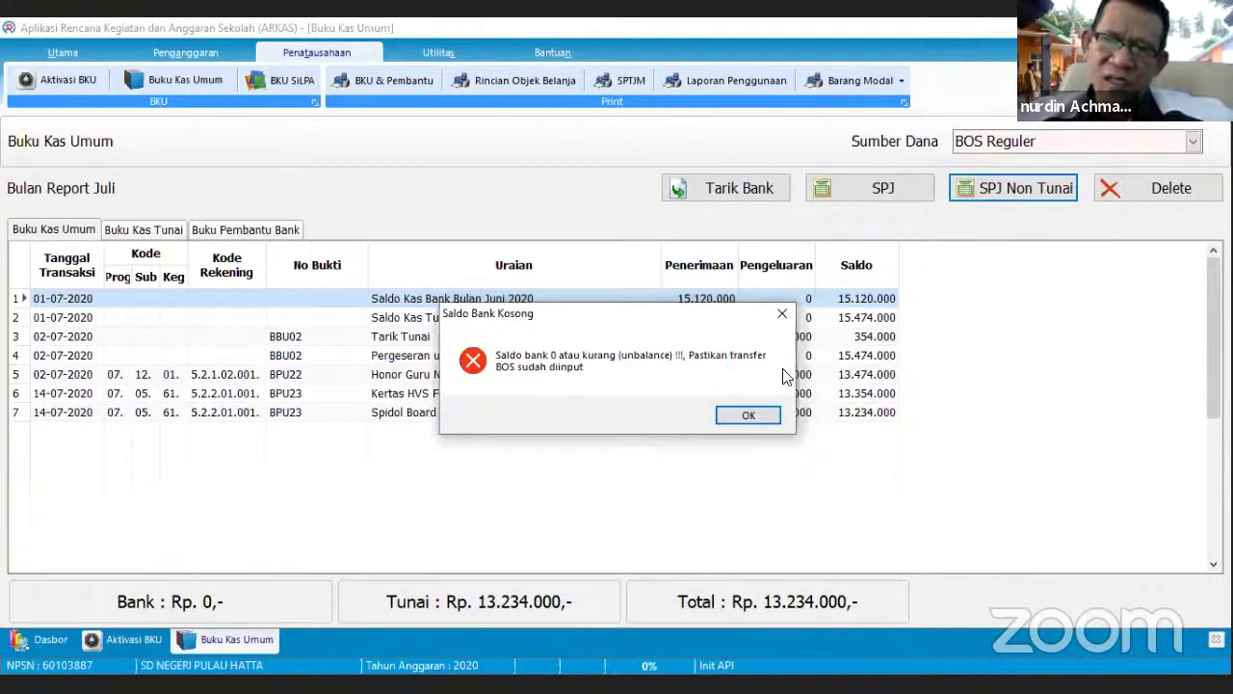
left_click(782, 315)
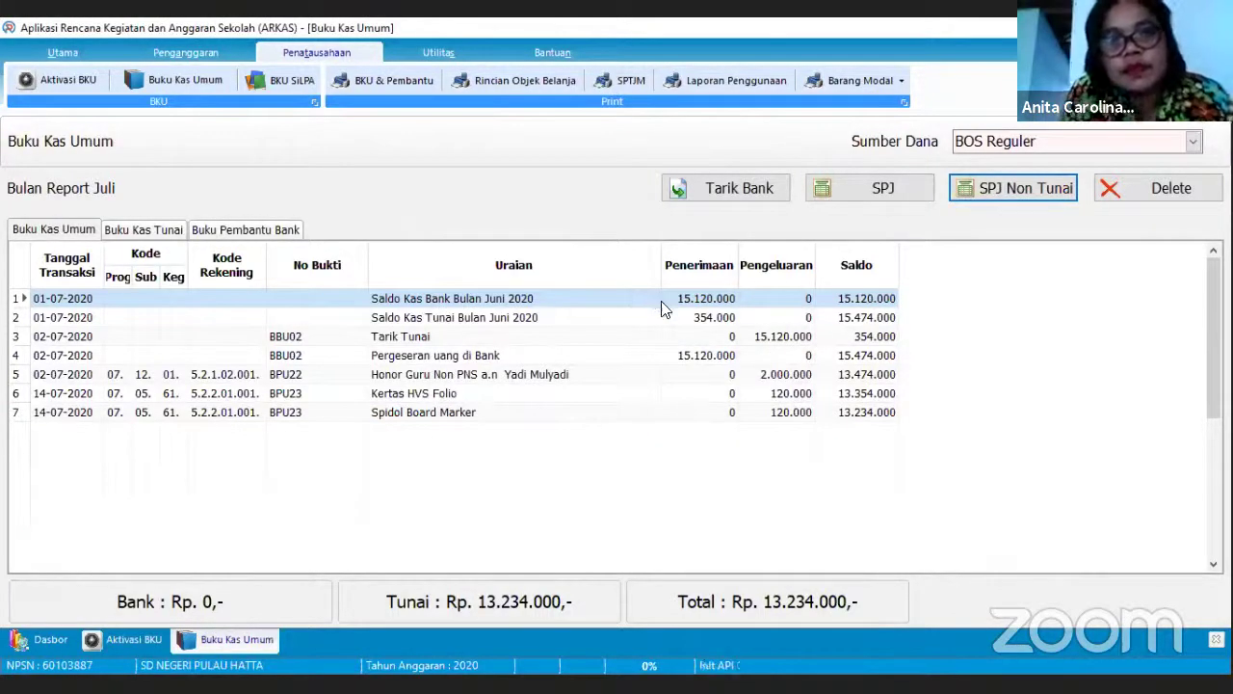